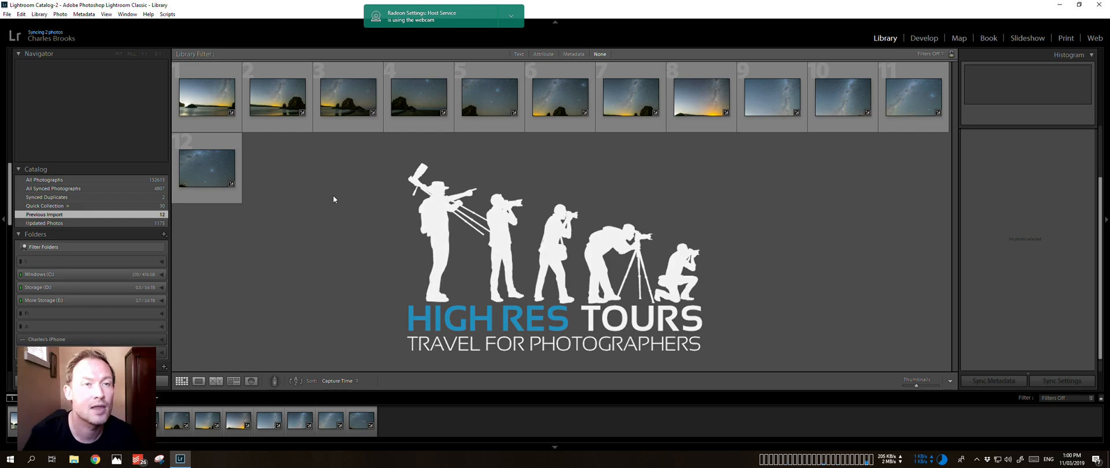
View the third and fifth photos of the previous import enlarged, returning to the thumbnail grid after each.
left_click(348, 97)
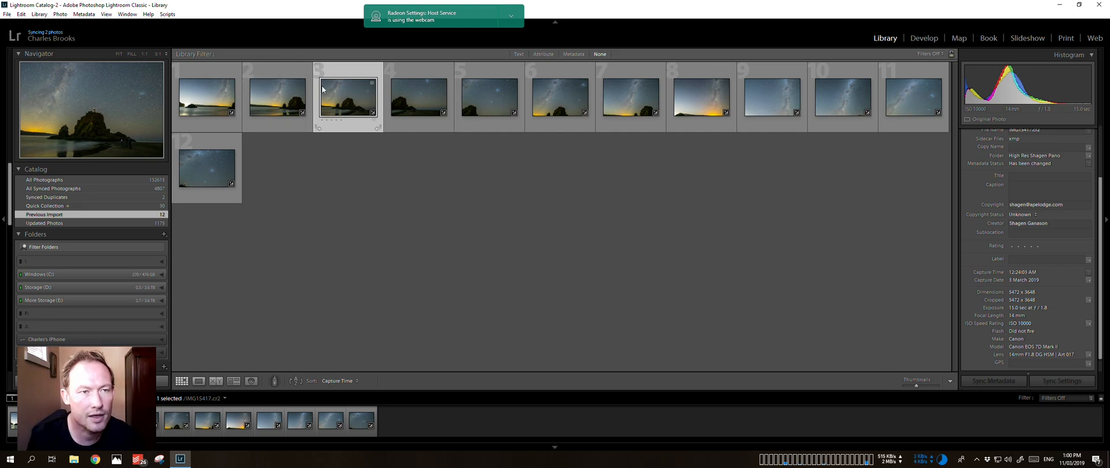
double_click(342, 95)
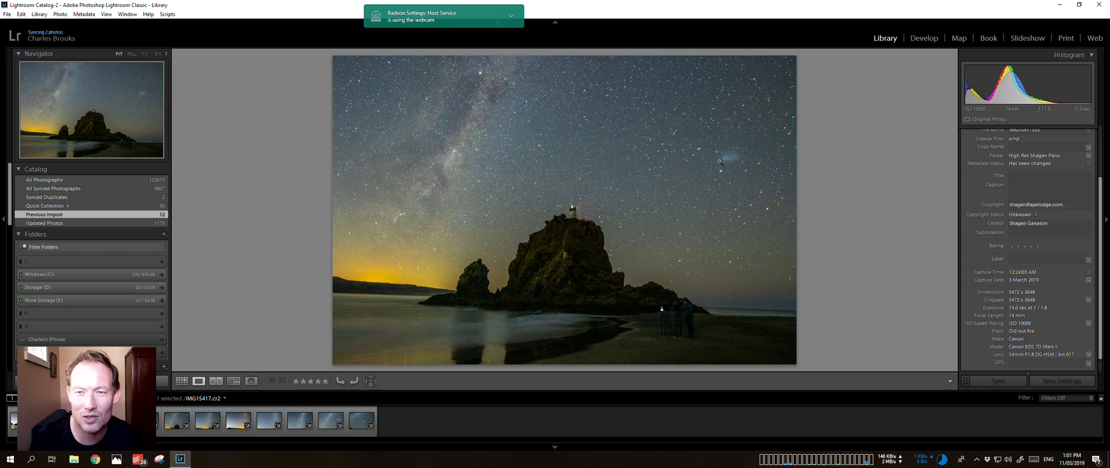
key("g")
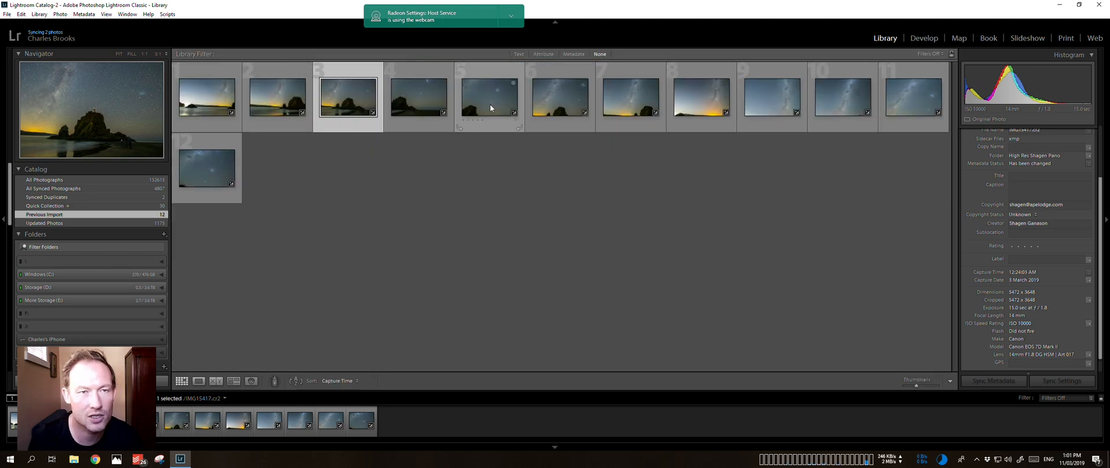
double_click(490, 104)
key("Right")
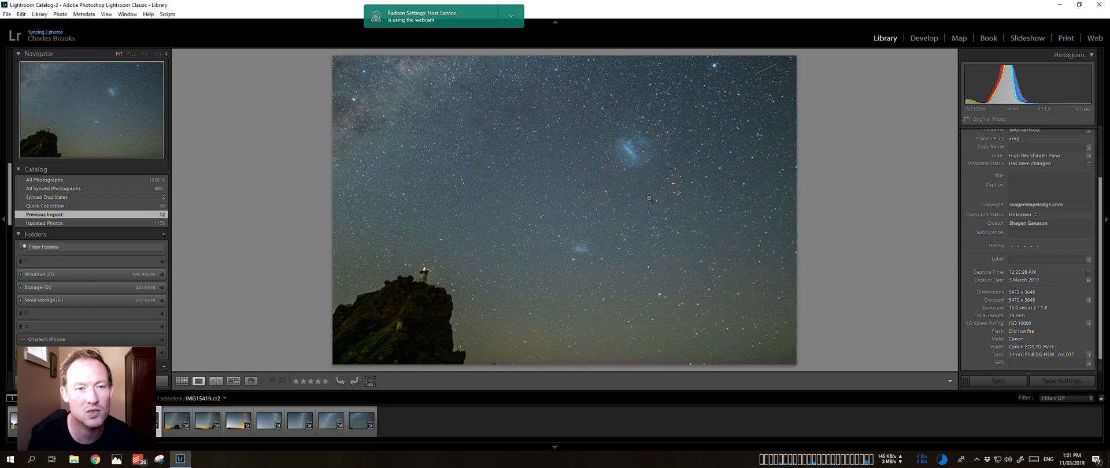
key("g")
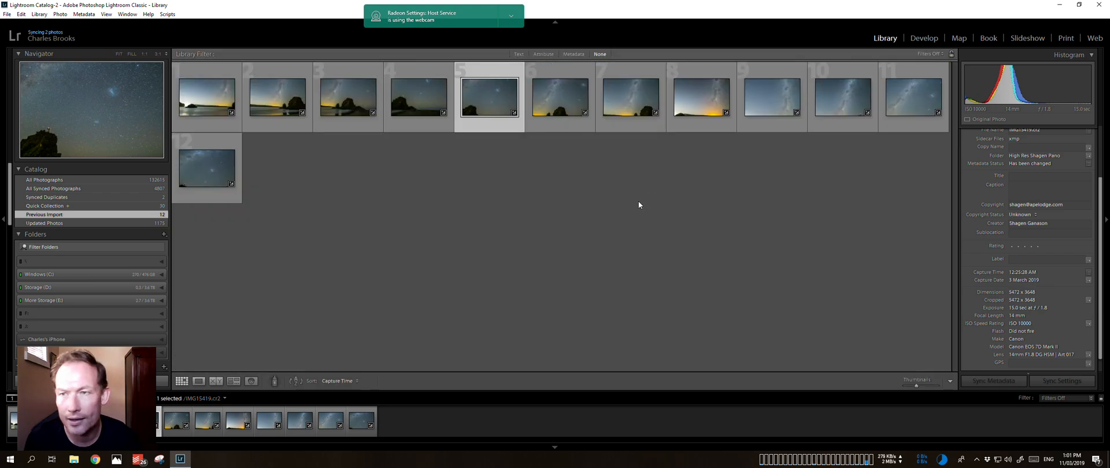
Examine the bright Milky Way core in the eleventh photo at 1:1, then return to the thumbnail grid.
double_click(897, 99)
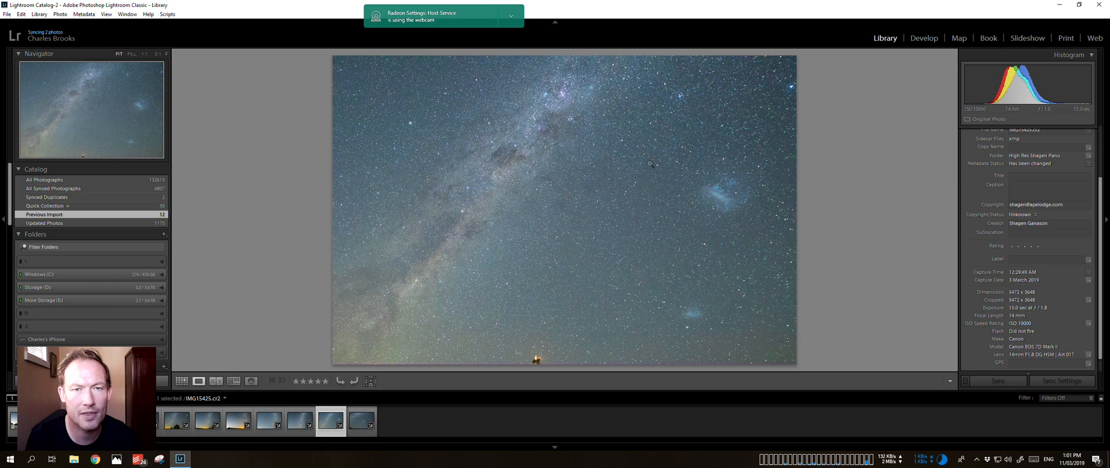
left_click(558, 97)
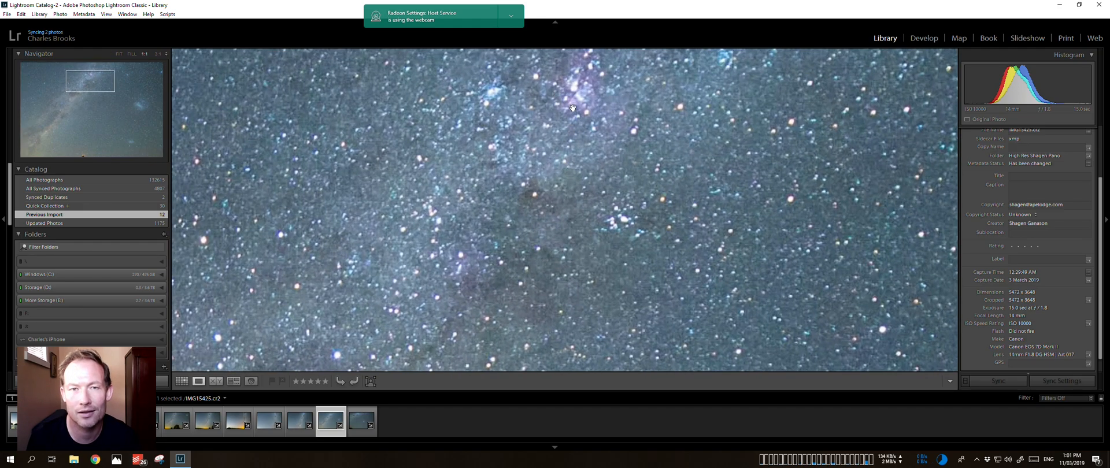
left_click_drag(572, 114, 560, 191)
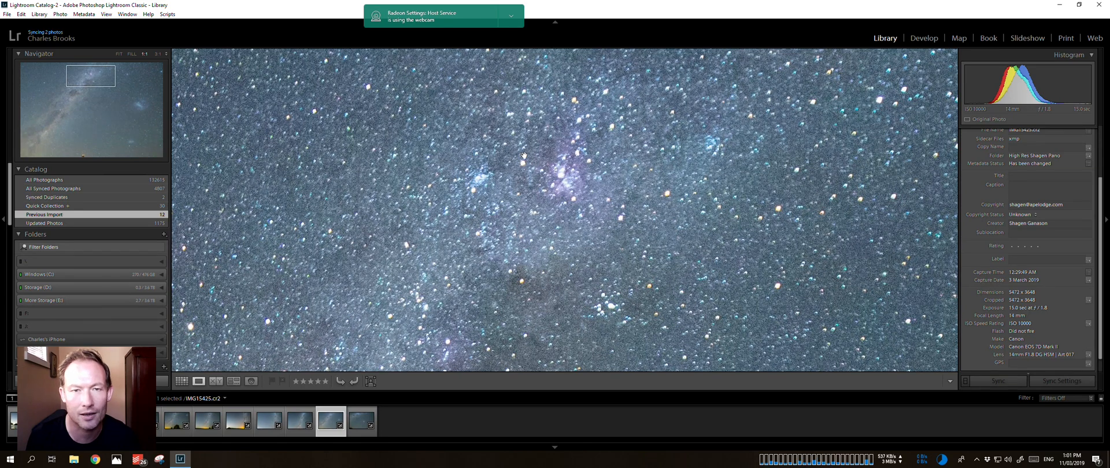
left_click(547, 175)
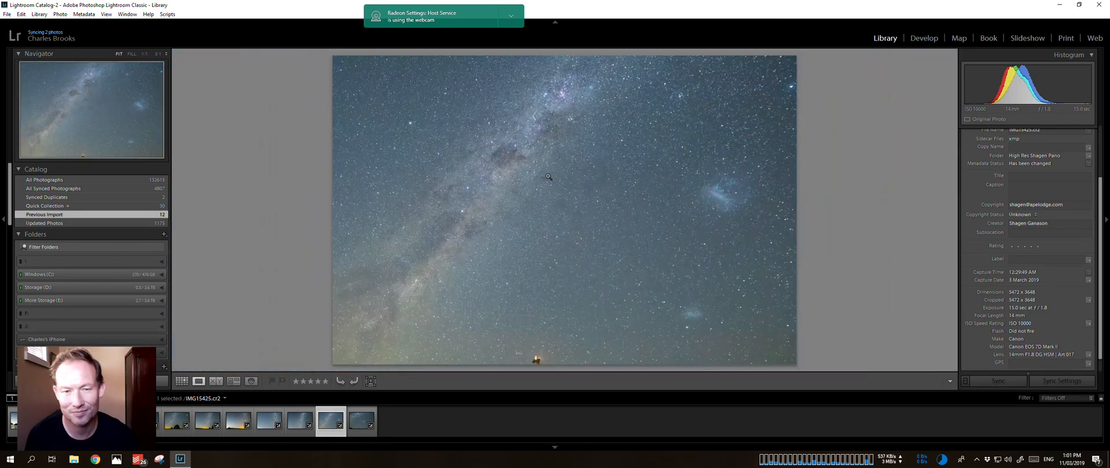
key("g")
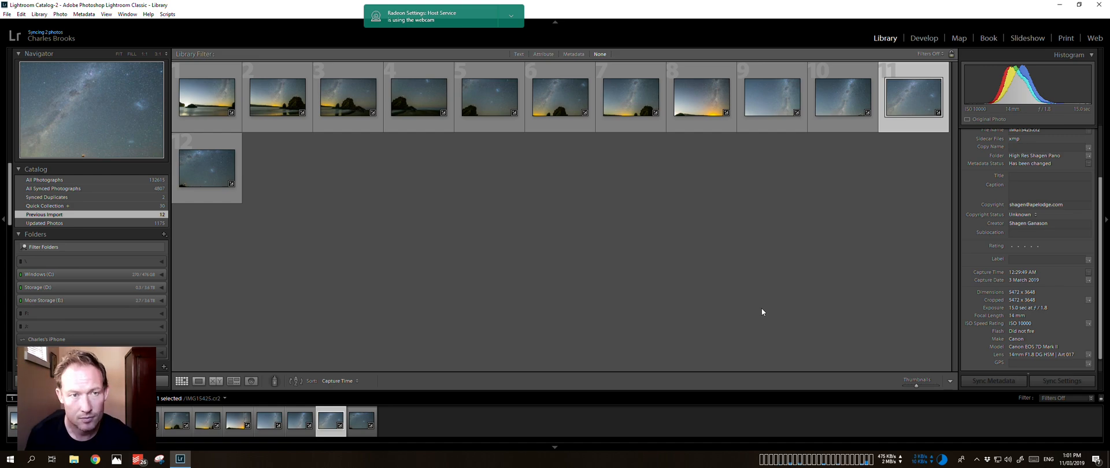
Examine the fourth photo's corner stars and lighthouse area at 1:1, and view the sixth photo enlarged.
double_click(404, 95)
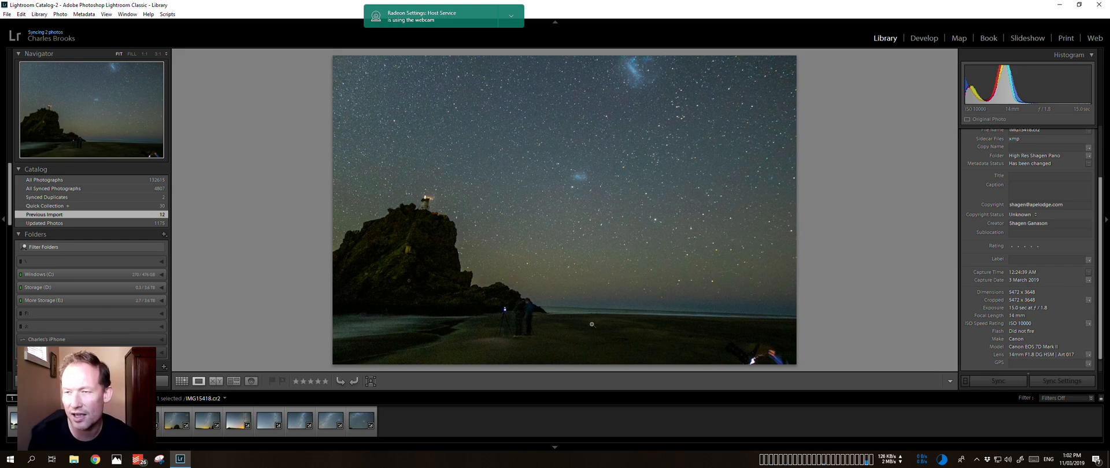
scroll(963, 237, "up", 3)
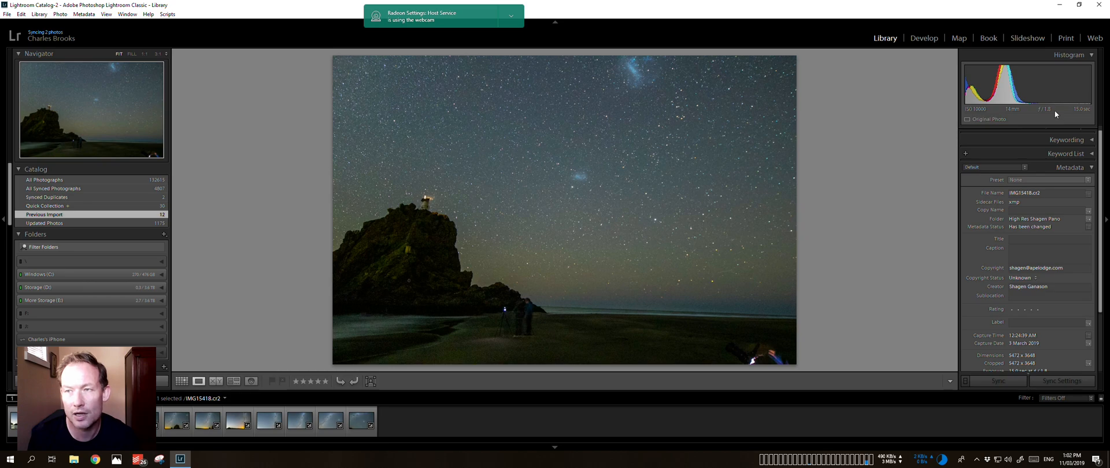
left_click(778, 74)
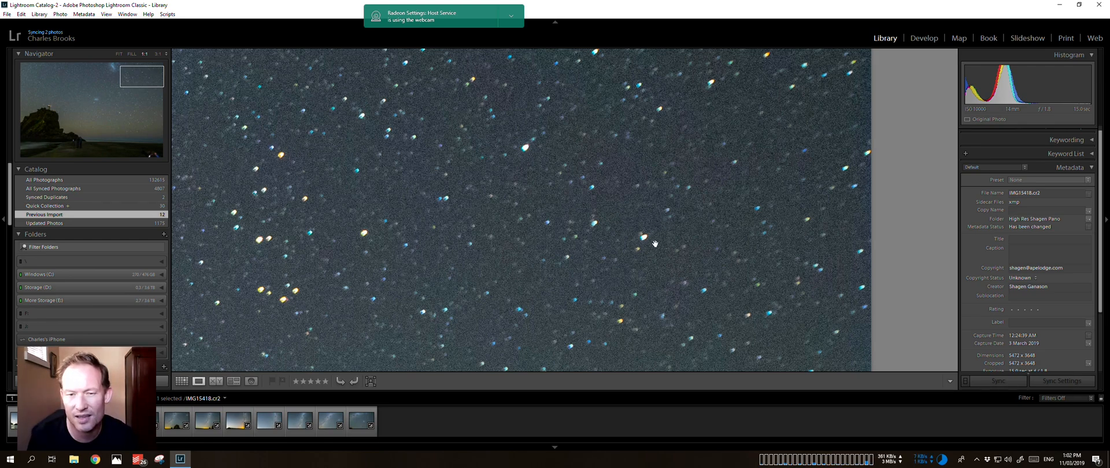
left_click_drag(331, 307, 901, 19)
left_click_drag(383, 287, 522, 202)
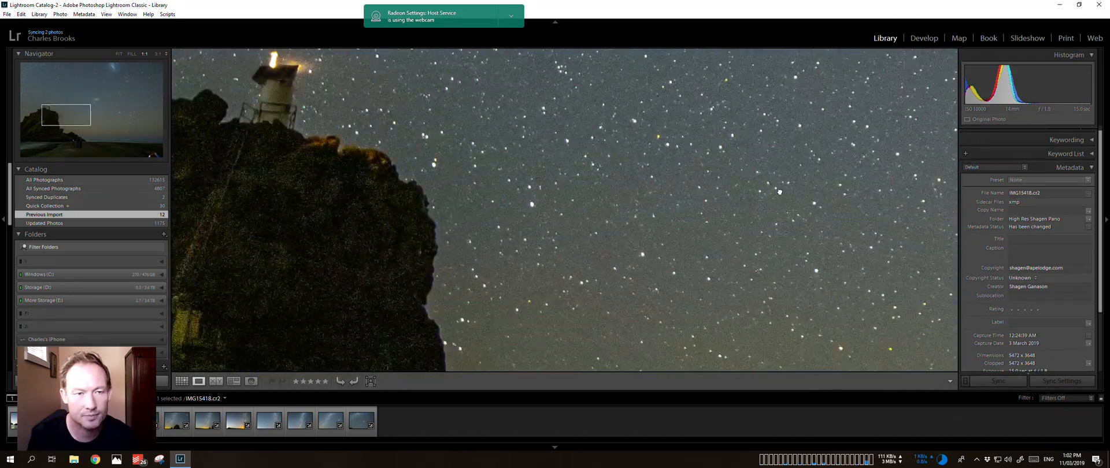
left_click(647, 228)
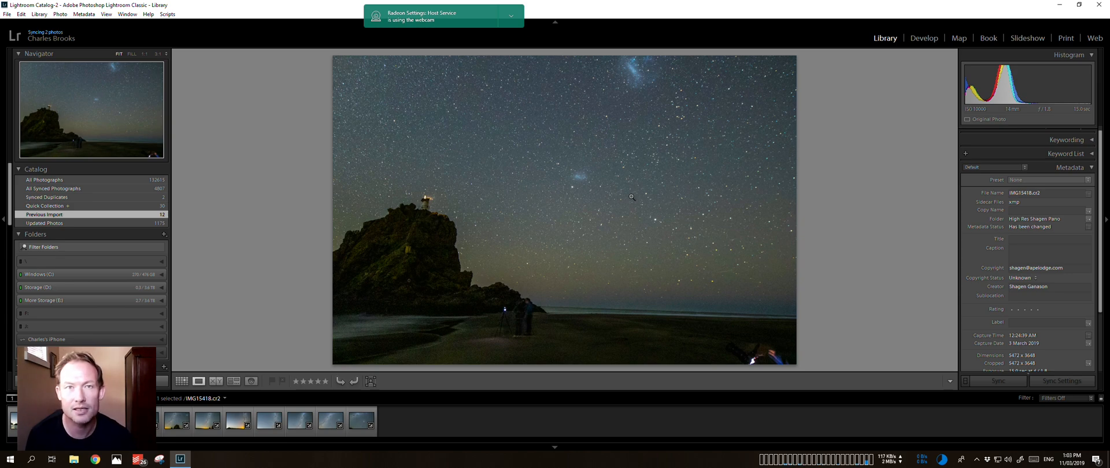
key("g")
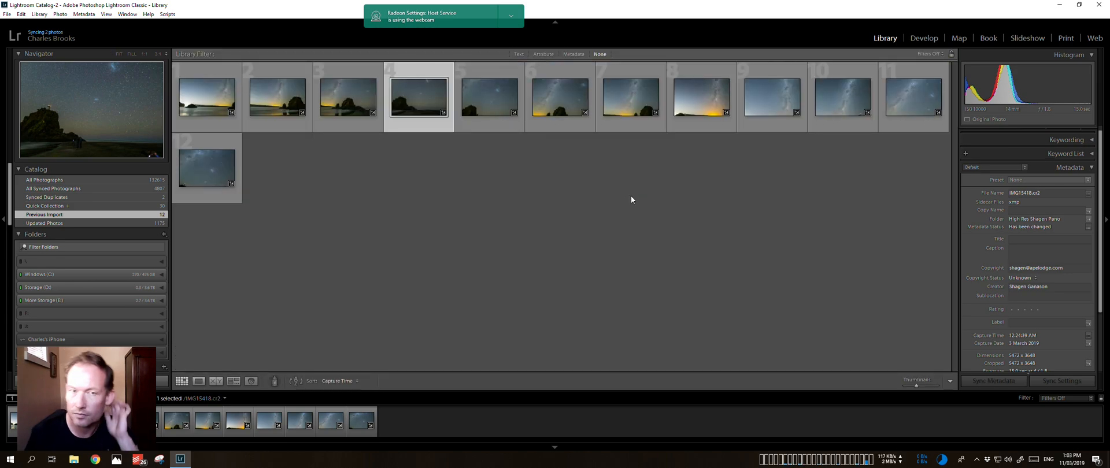
double_click(570, 82)
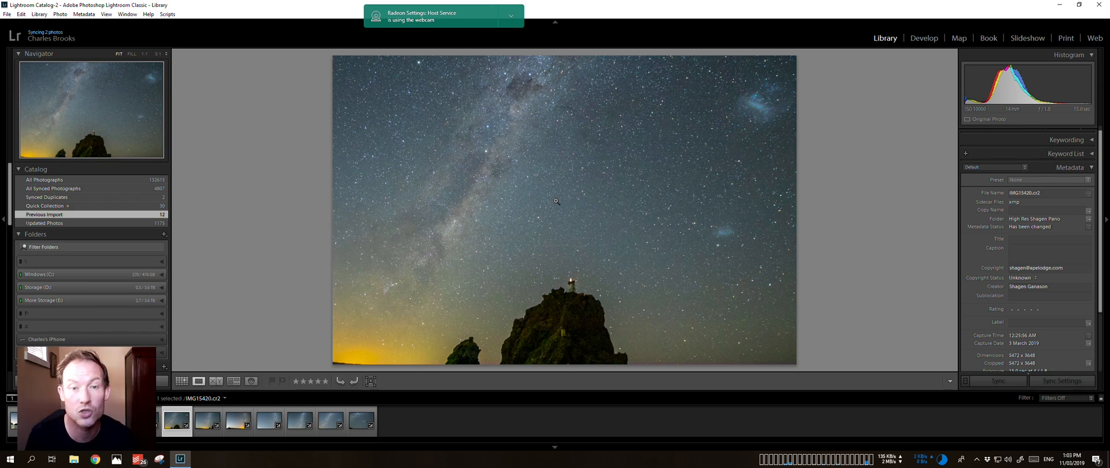
key("g")
Review all twelve photos enlarged one by one, from the first to the last, and return to the thumbnail grid.
left_click(213, 99)
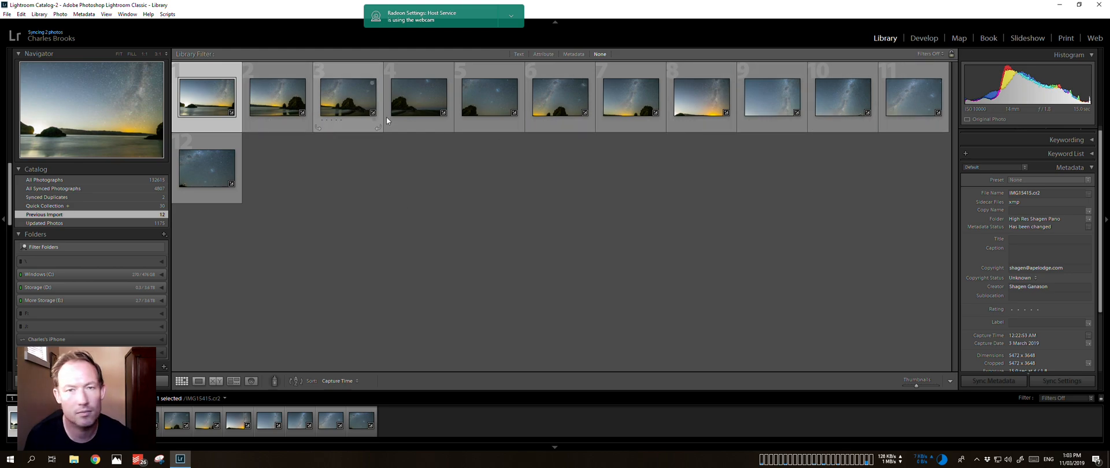
double_click(199, 100)
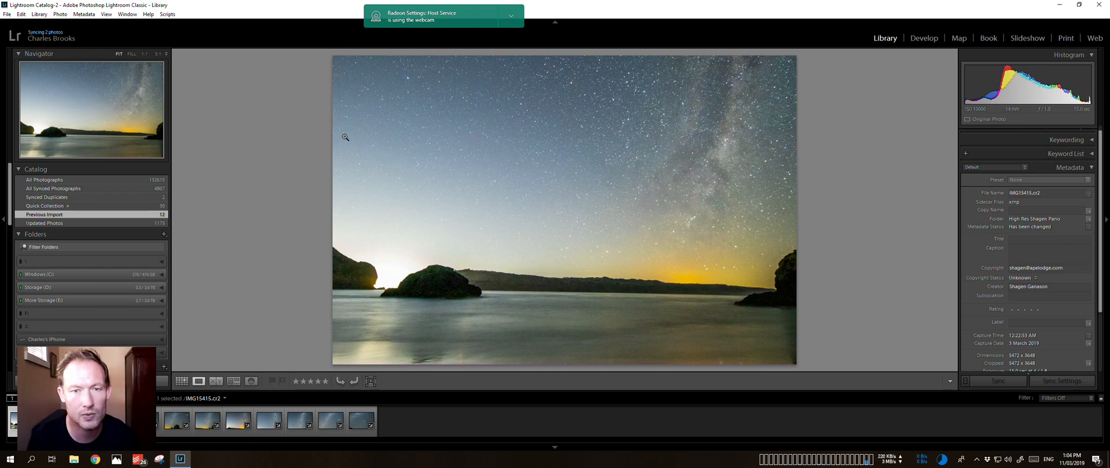
key("Right")
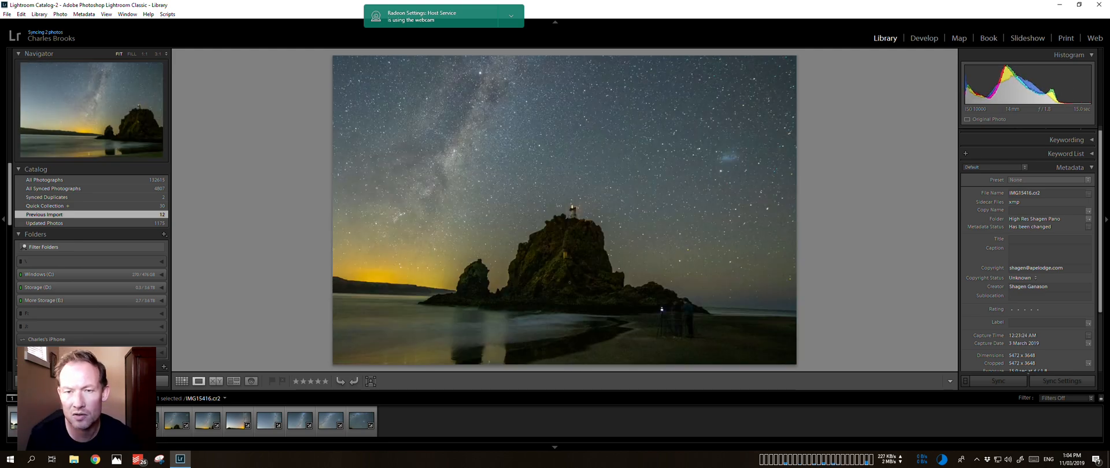
key("Right")
key("Right")
key("Right")
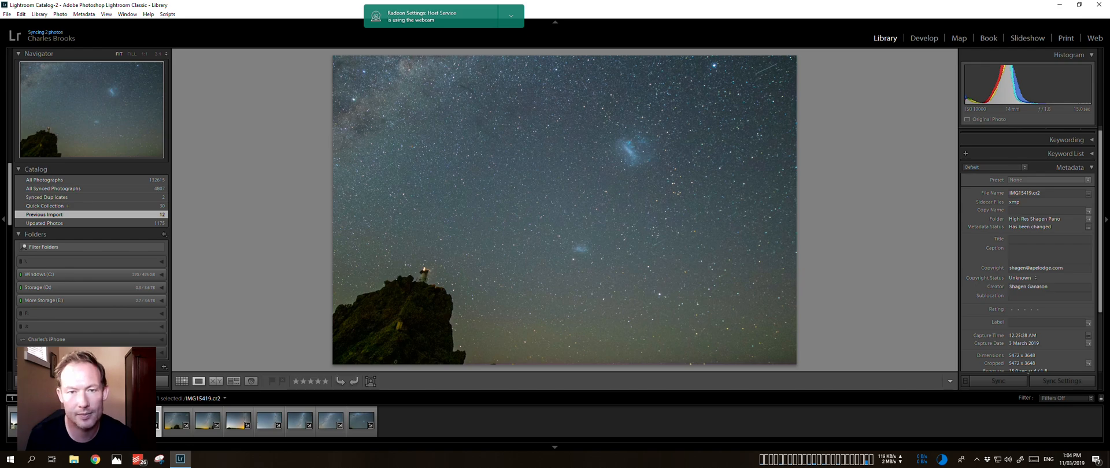
key("Right")
key("Right")
key("Right")
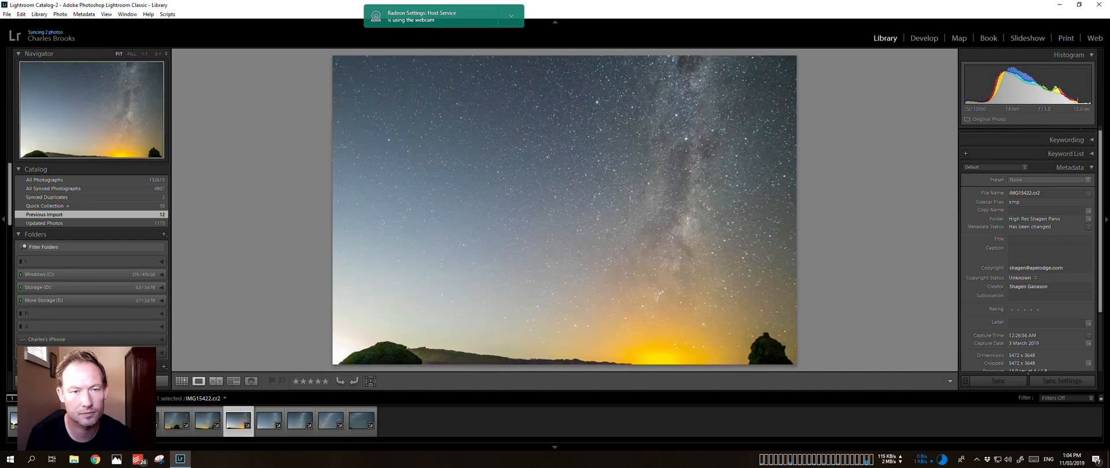
key("Right")
key("Right")
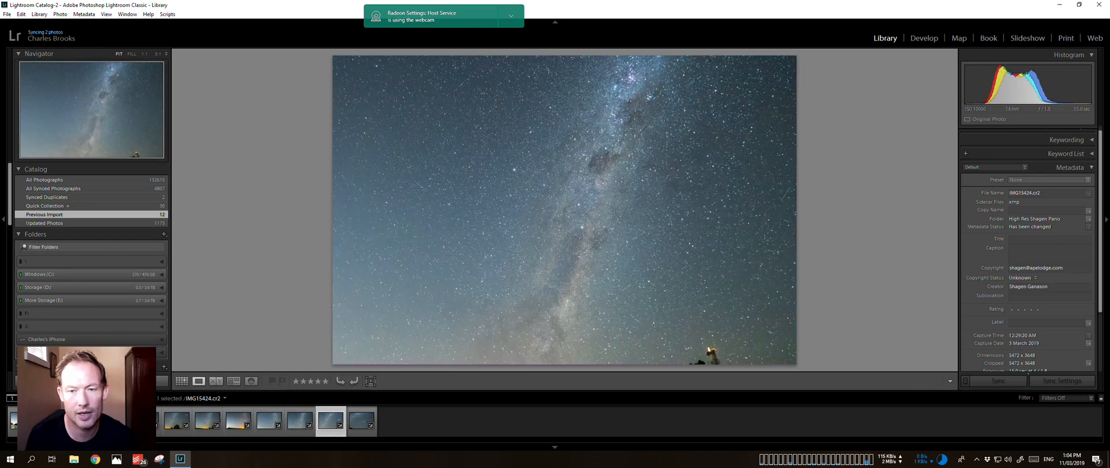
key("Right")
key("Right")
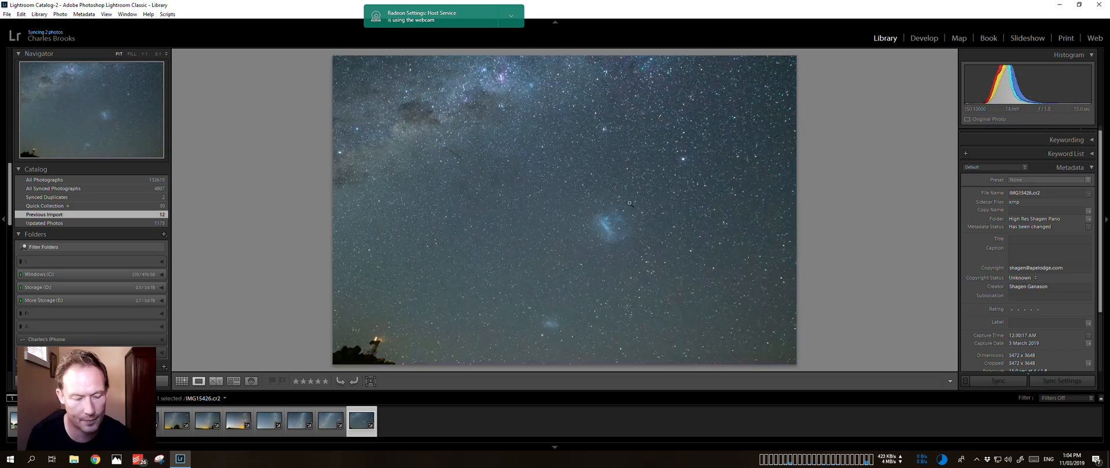
key("g")
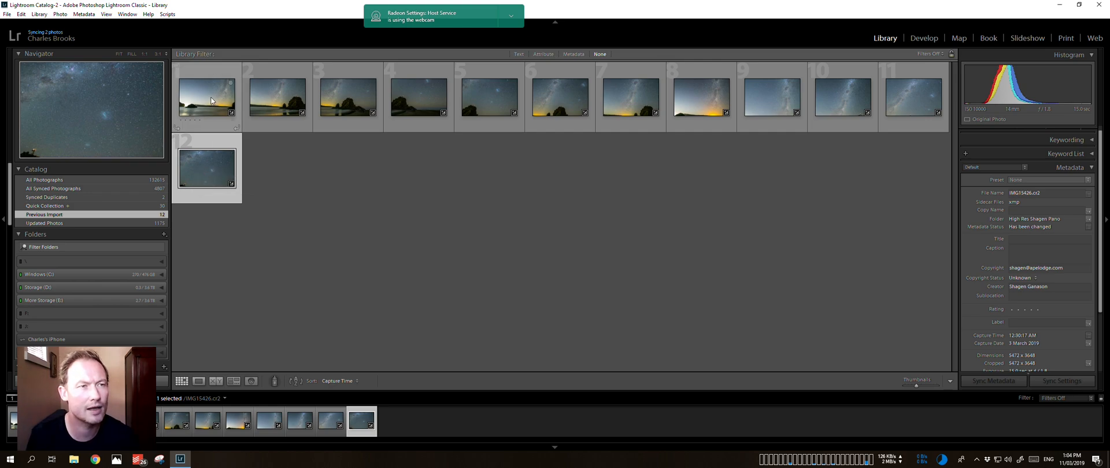
Open a Panorama photo merge of all twelve photos and enlarge its preview window.
key("ctrl+a")
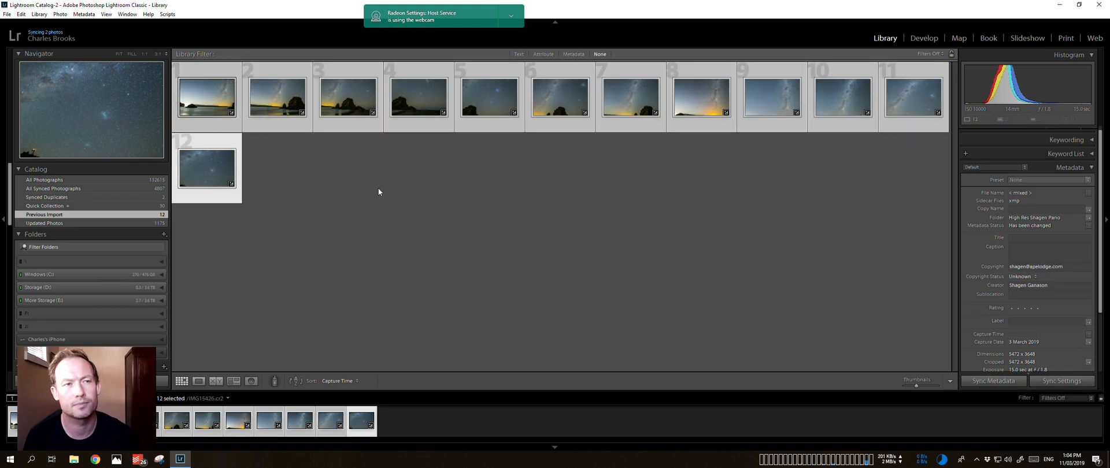
right_click(201, 167)
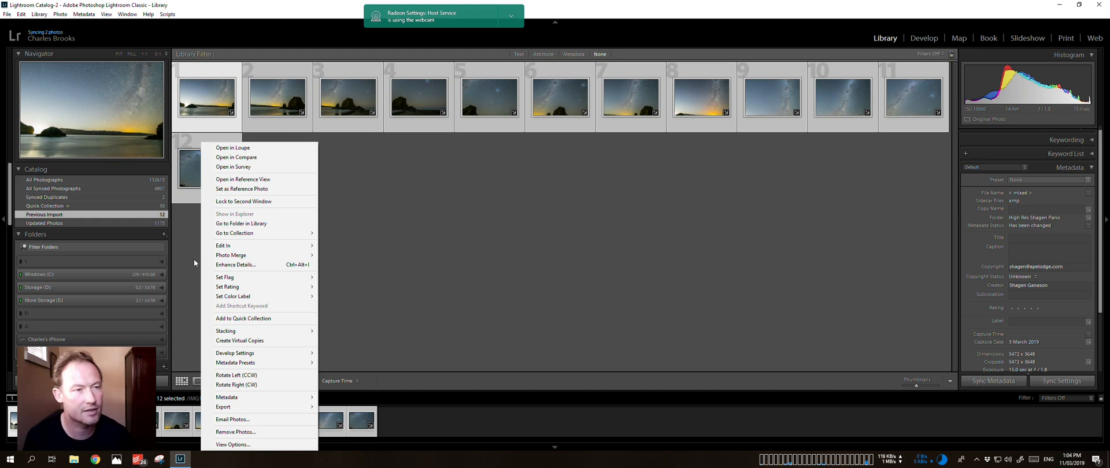
mouse_move(228, 256)
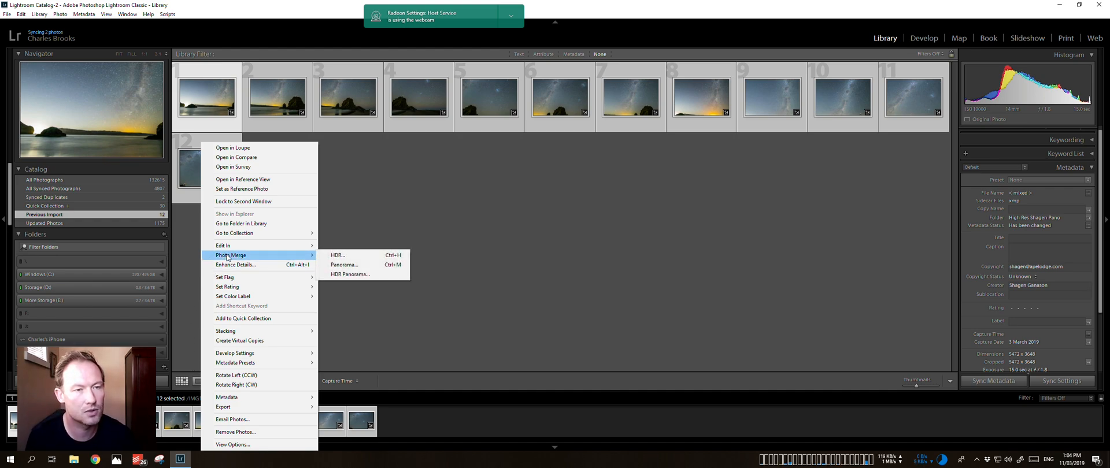
left_click(369, 266)
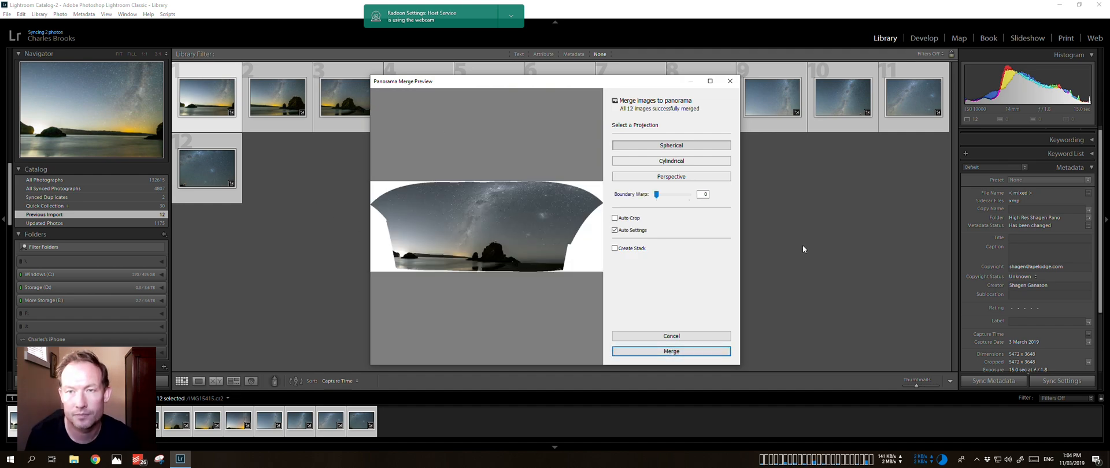
left_click_drag(742, 80, 828, 21)
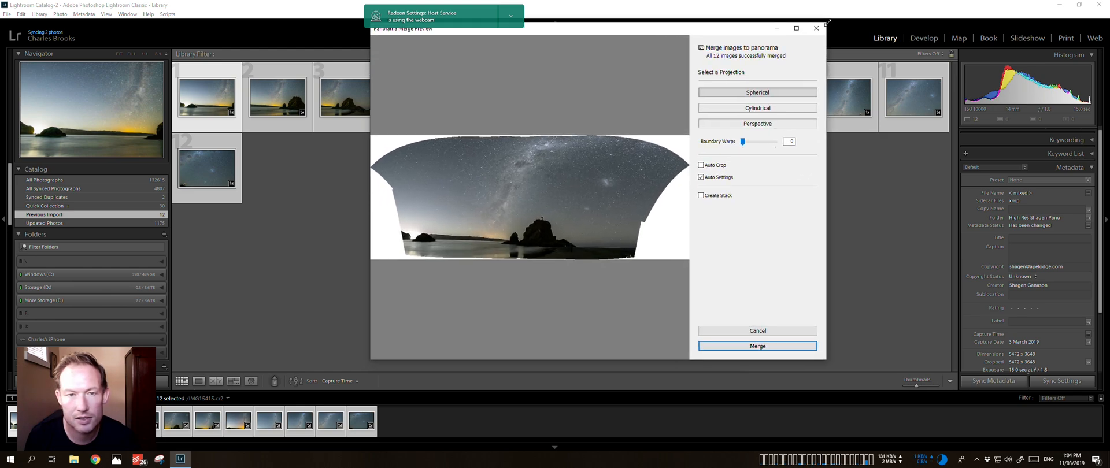
left_click_drag(371, 359, 169, 358)
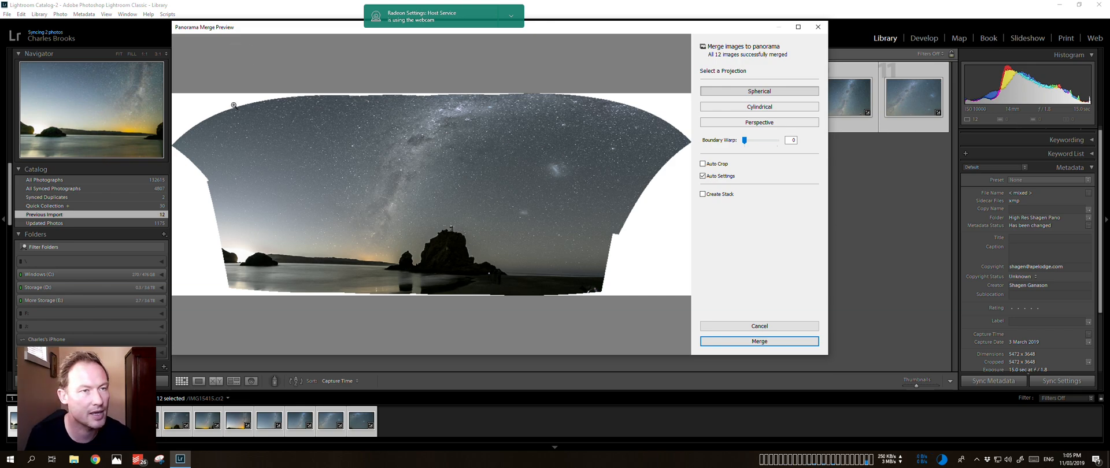
Examine the spherical panorama preview up close, checking the sky's upper edge, the Milky Way and the rock.
left_click(523, 102)
left_click(540, 107)
left_click(540, 107)
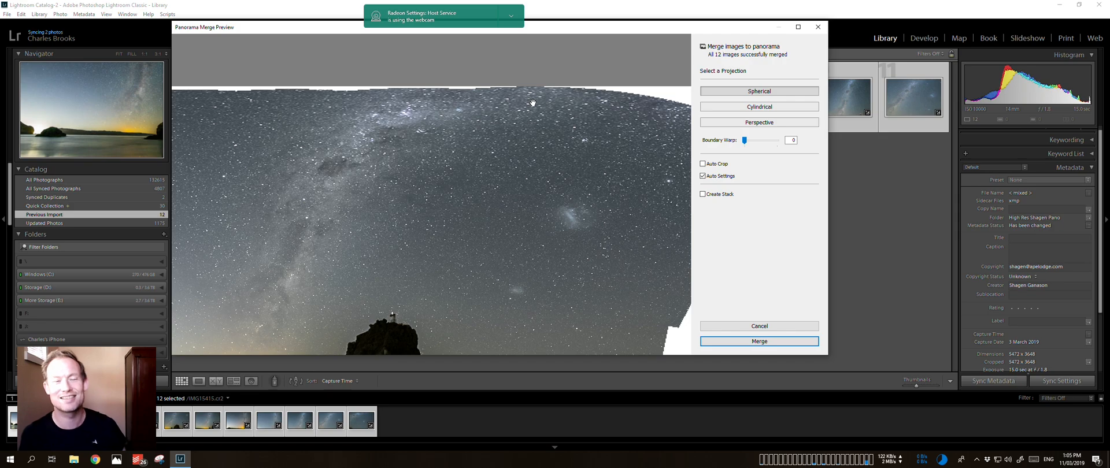
left_click(532, 102)
left_click(460, 110)
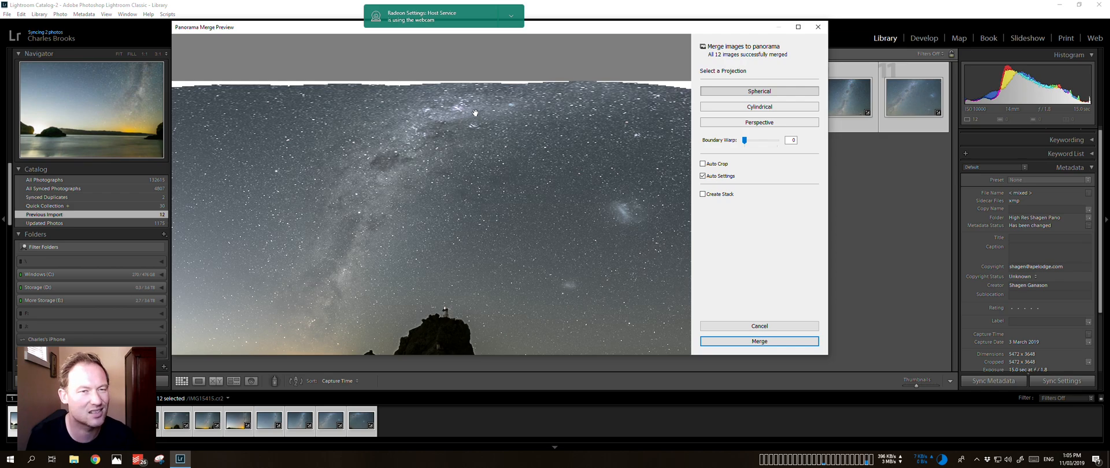
left_click(474, 112)
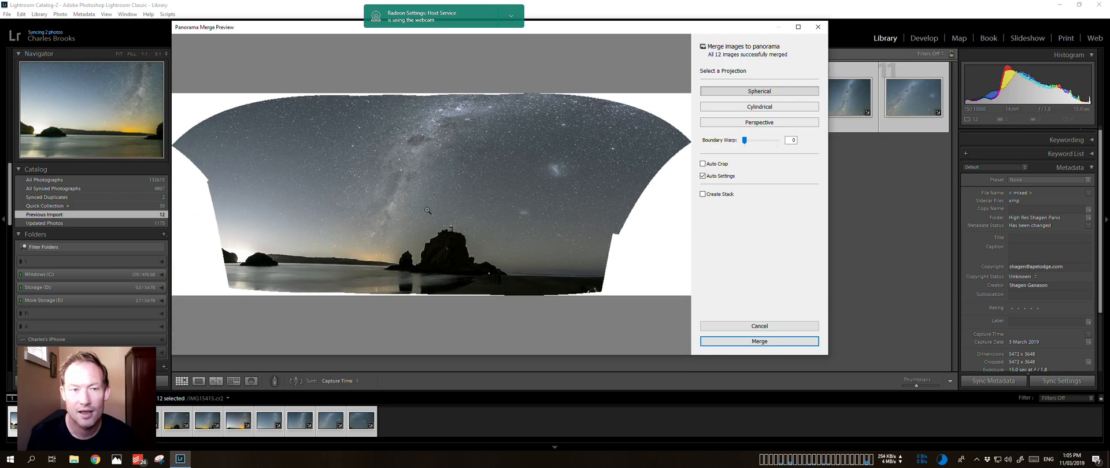
left_click(530, 200)
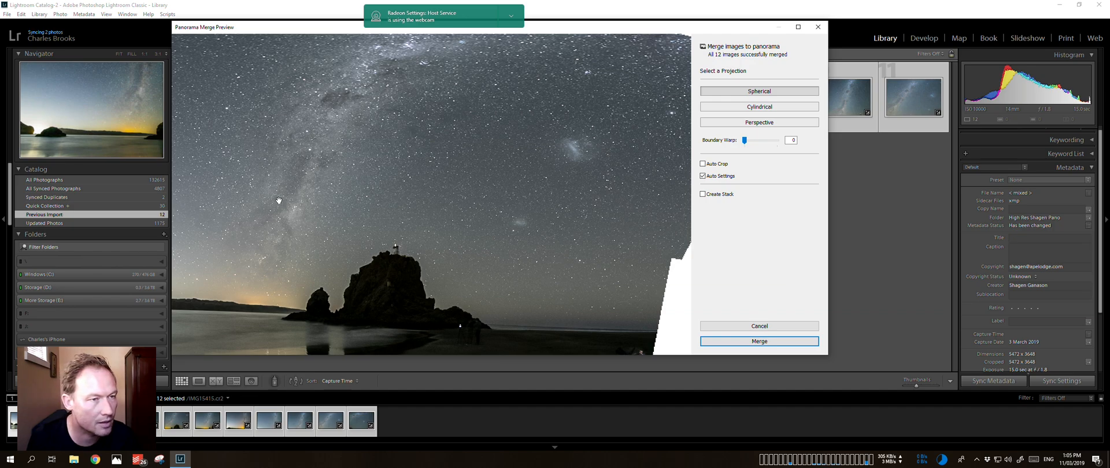
Examine the rest of the spherical panorama preview, covering the shoreline, the lower edge and both sides of the sky.
left_click_drag(279, 200, 492, 212)
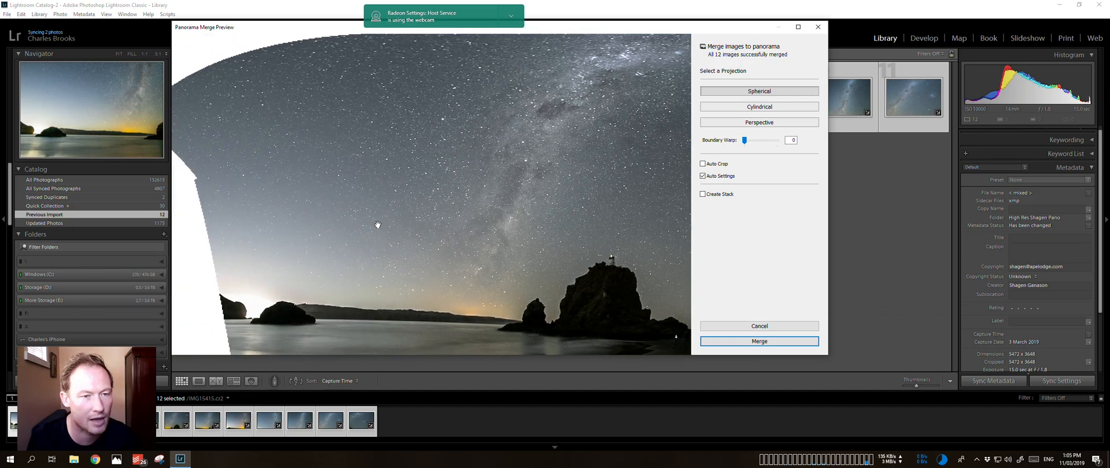
left_click_drag(401, 287, 345, 191)
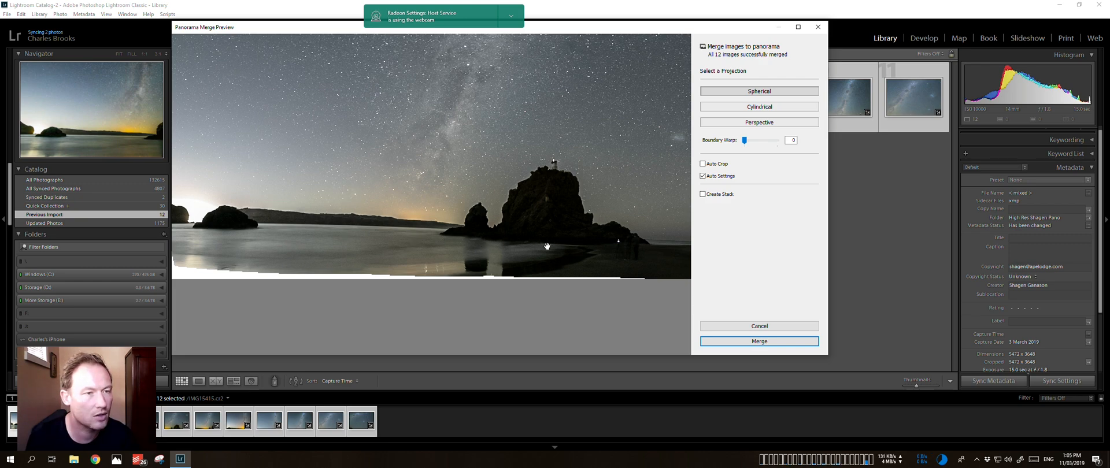
left_click_drag(605, 130, 470, 237)
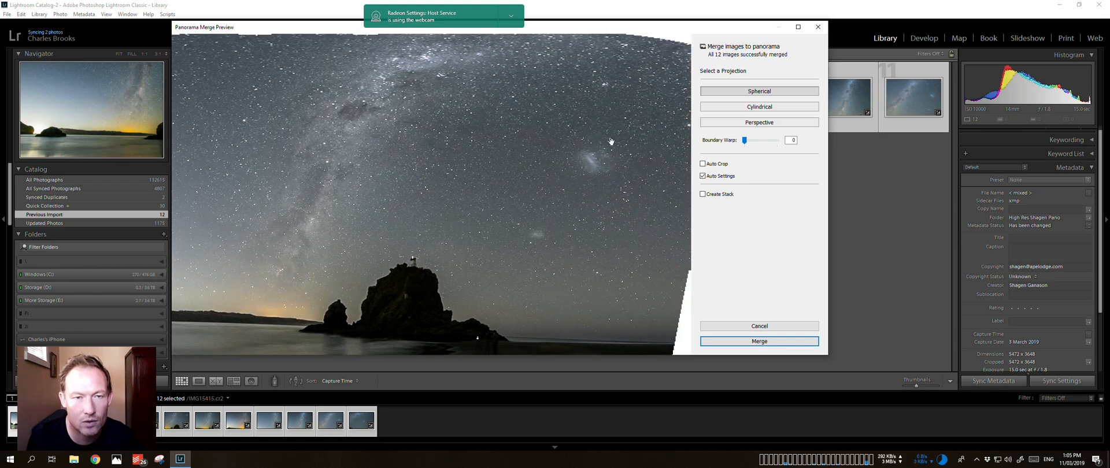
left_click_drag(425, 209, 546, 198)
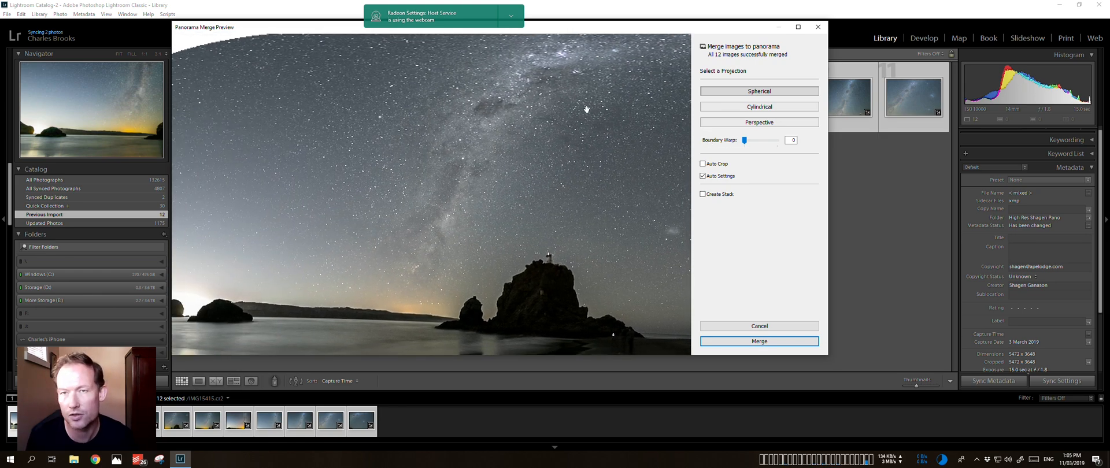
Try the Cylindrical and Perspective projections for the panorama, return to Spherical, and cancel the merge.
left_click(768, 107)
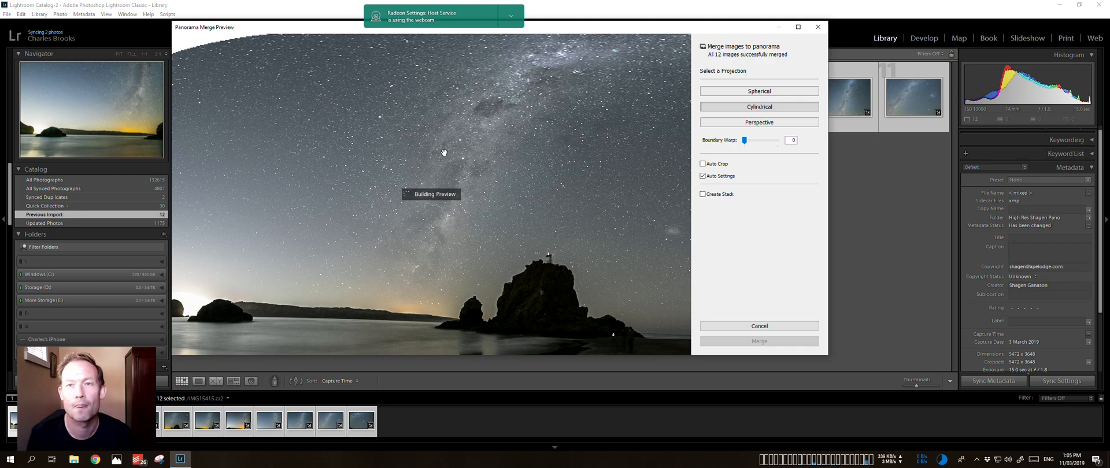
left_click_drag(450, 254, 422, 166)
left_click(428, 172)
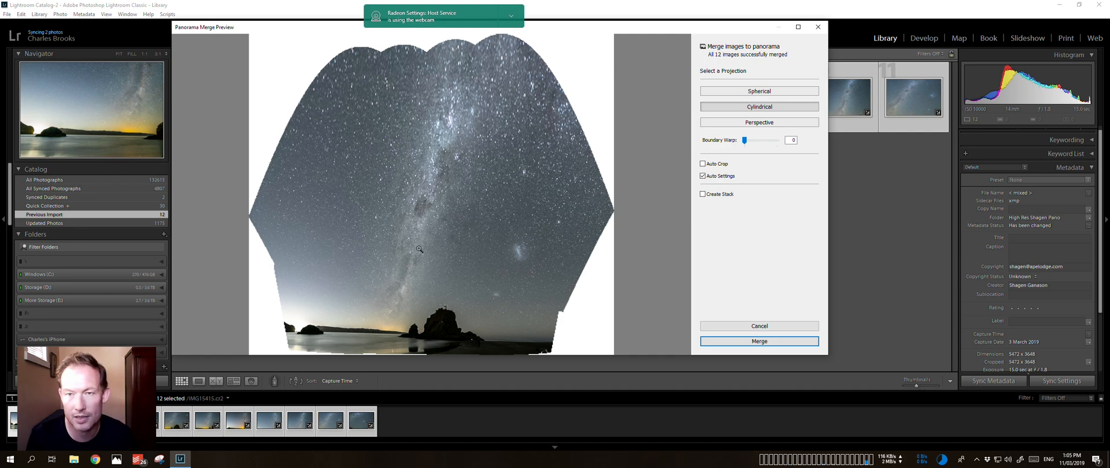
left_click(735, 123)
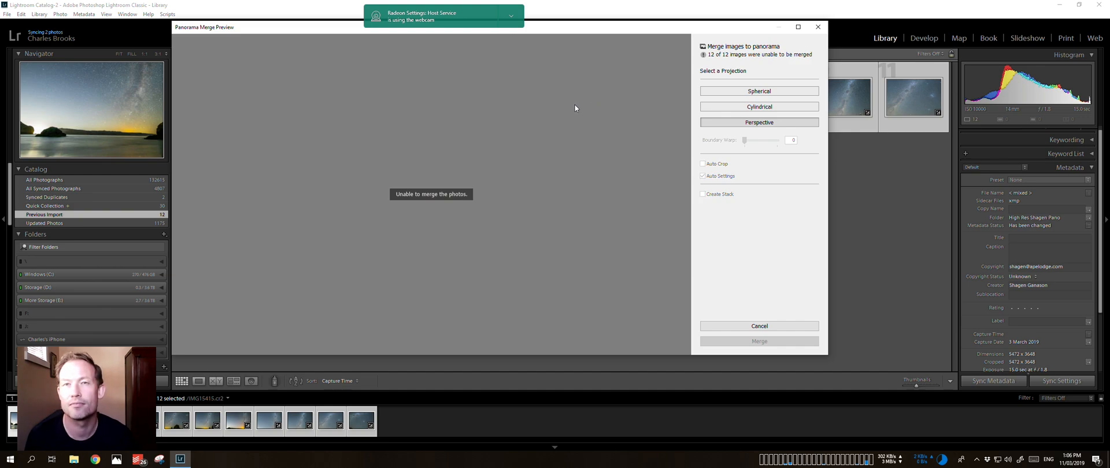
left_click(736, 92)
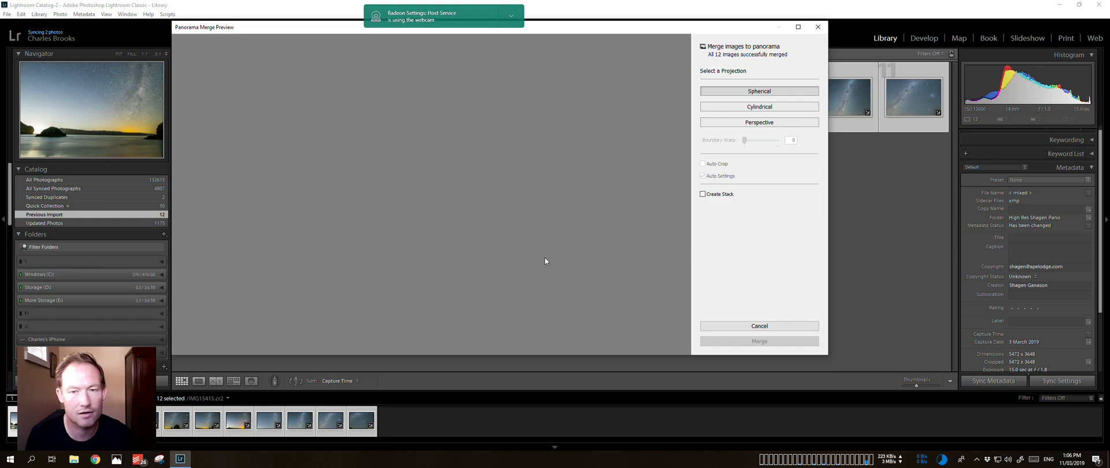
left_click(768, 326)
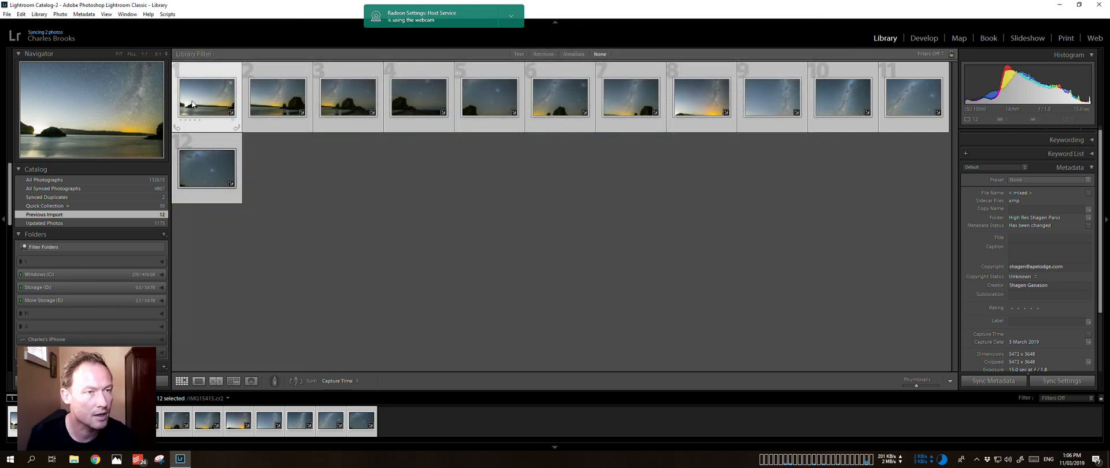
Select all twelve photos in the grid and open the export settings for them.
left_click(185, 116)
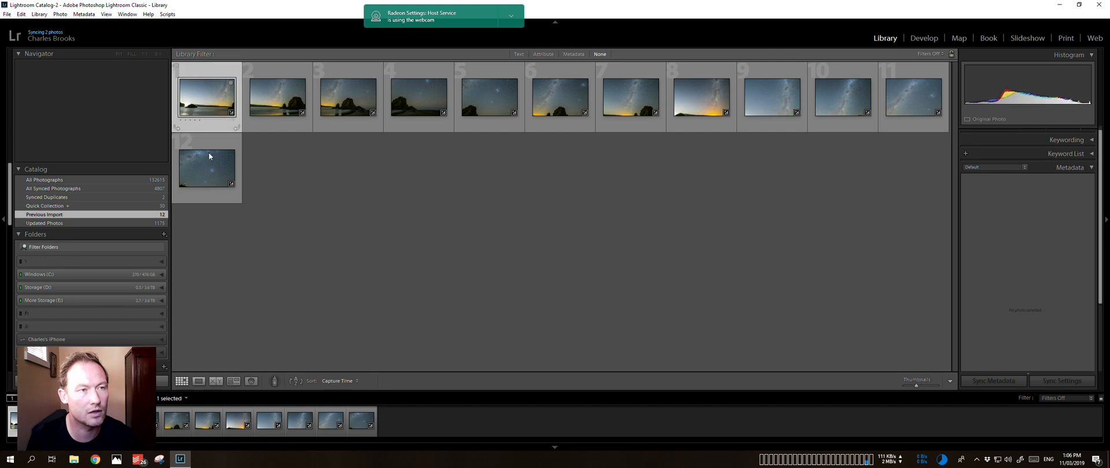
left_click(213, 171, "shift")
right_click(212, 171)
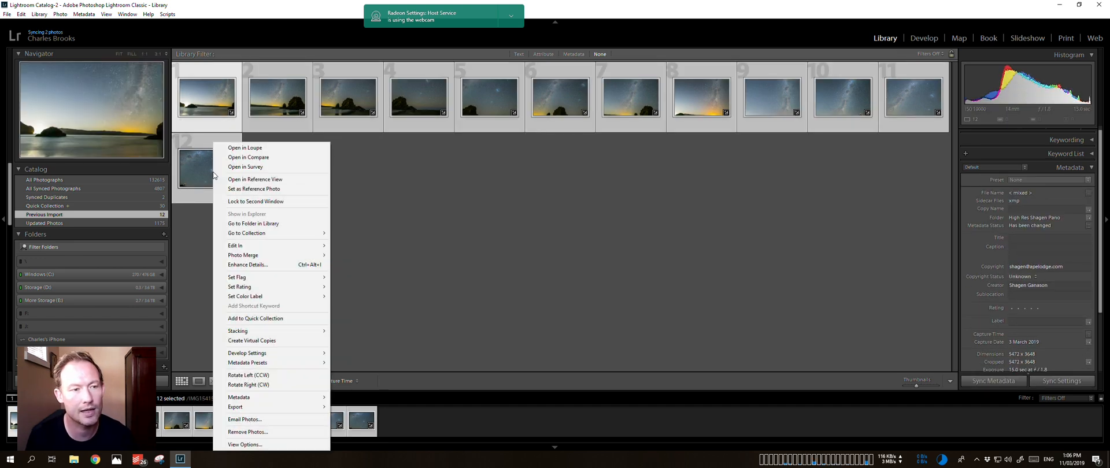
mouse_move(279, 407)
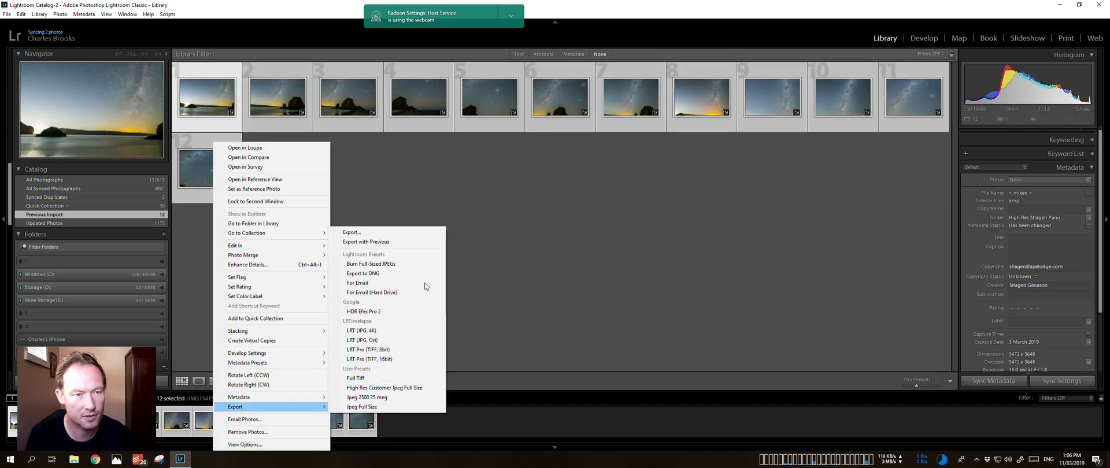
left_click(419, 232)
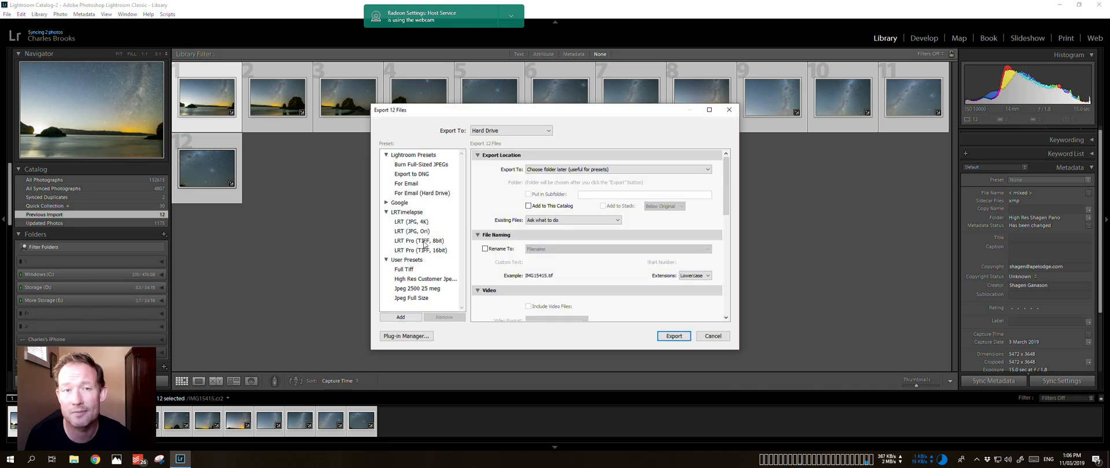
Set the export image format to TIFF with a bit depth of 16 bits/component, and check the remaining file settings.
scroll(727, 177, "down", 1)
left_click_drag(727, 177, 728, 230)
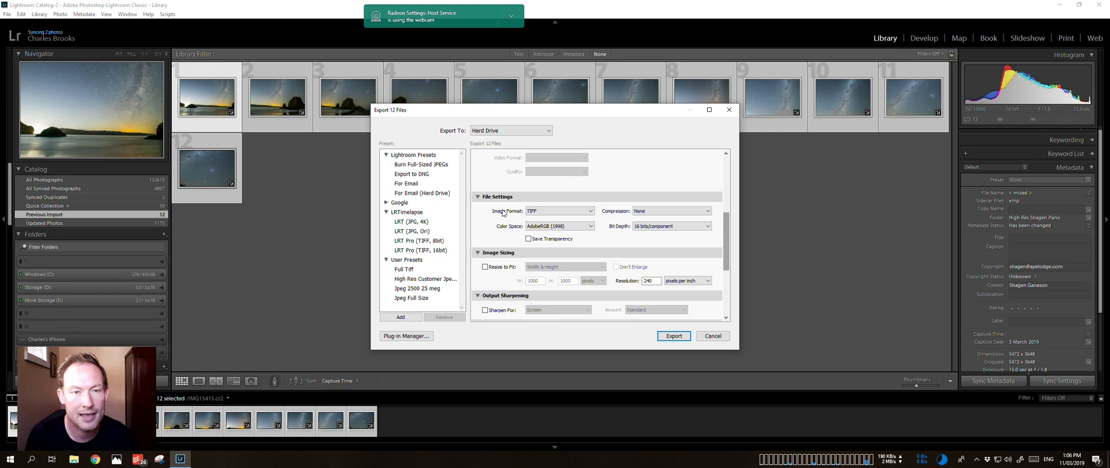
left_click(544, 211)
left_click(558, 241)
left_click(653, 228)
left_click(664, 248)
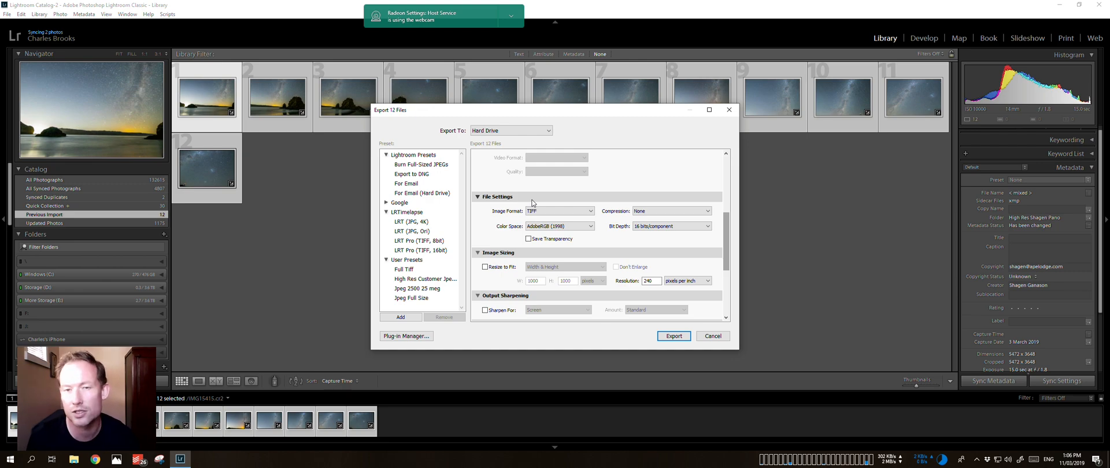
left_click_drag(730, 220, 728, 233)
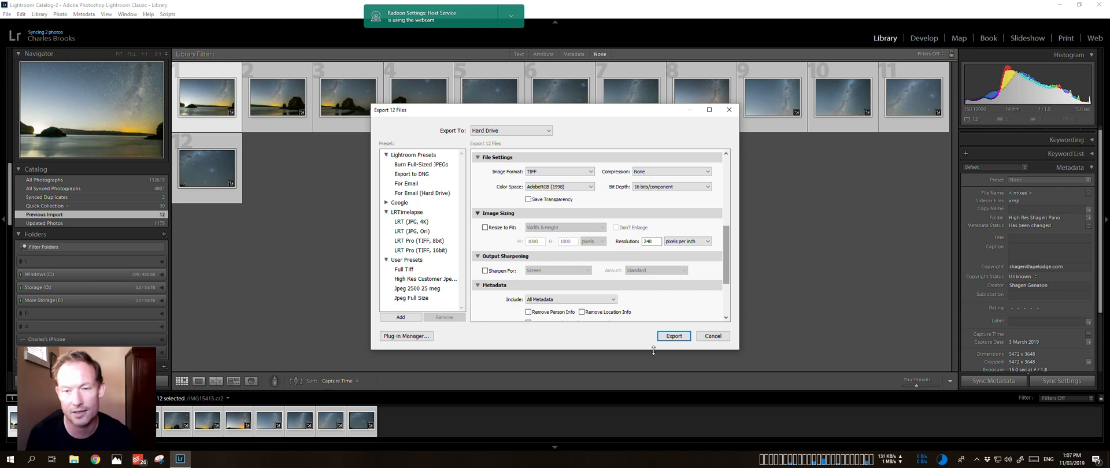
Export the twelve photos into the panorama folder on the Desktop, and hide the webcam notification.
left_click(674, 336)
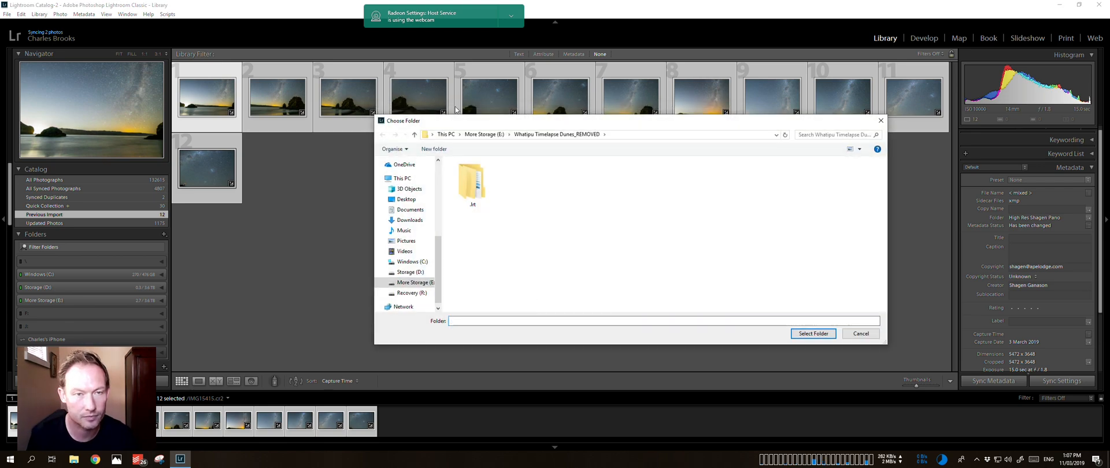
left_click(406, 199)
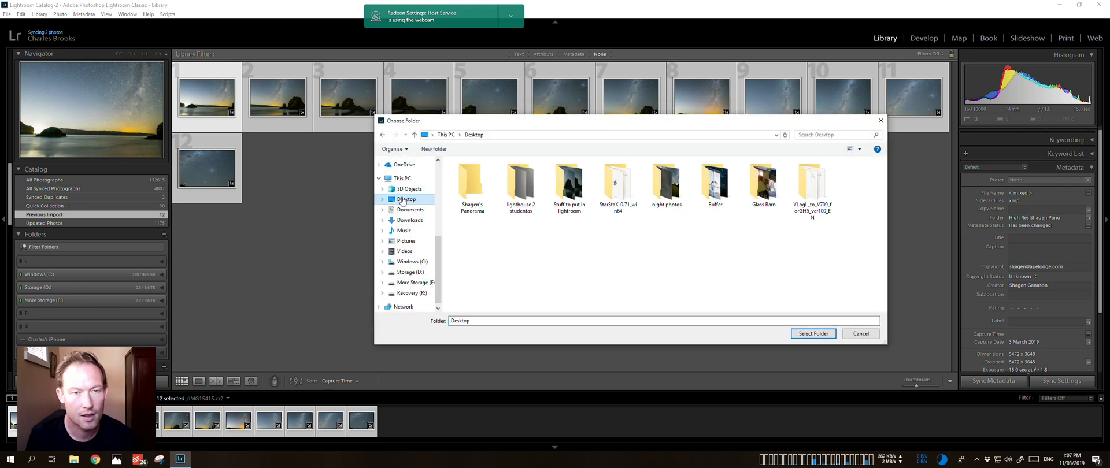
double_click(469, 175)
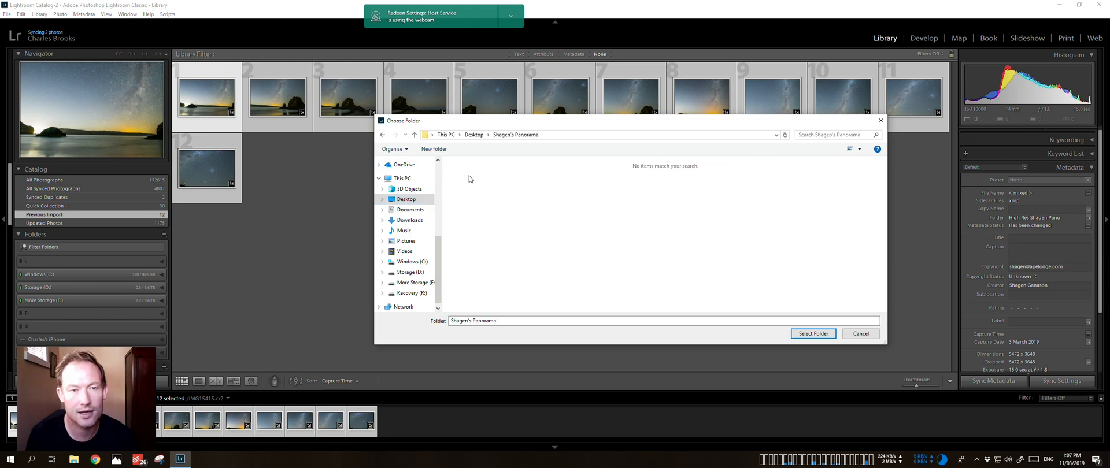
left_click(812, 334)
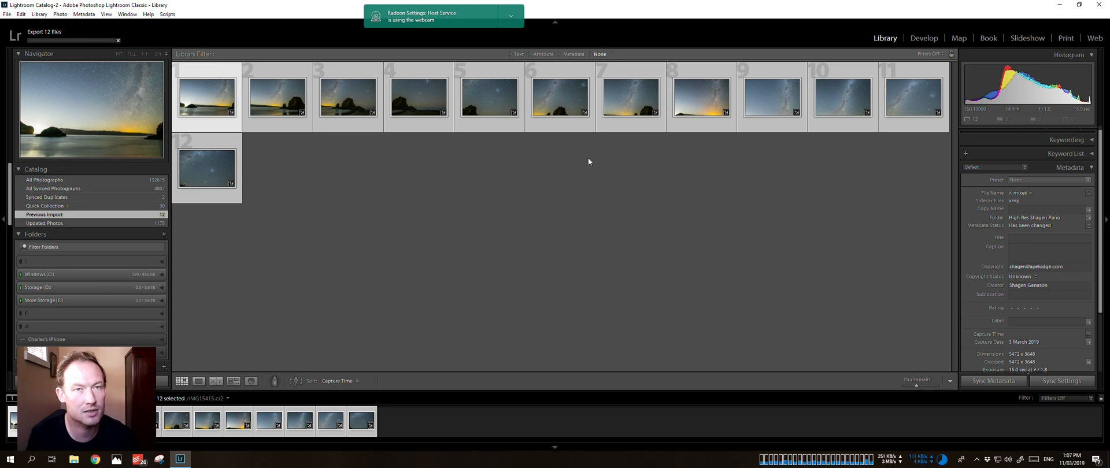
left_click(510, 16)
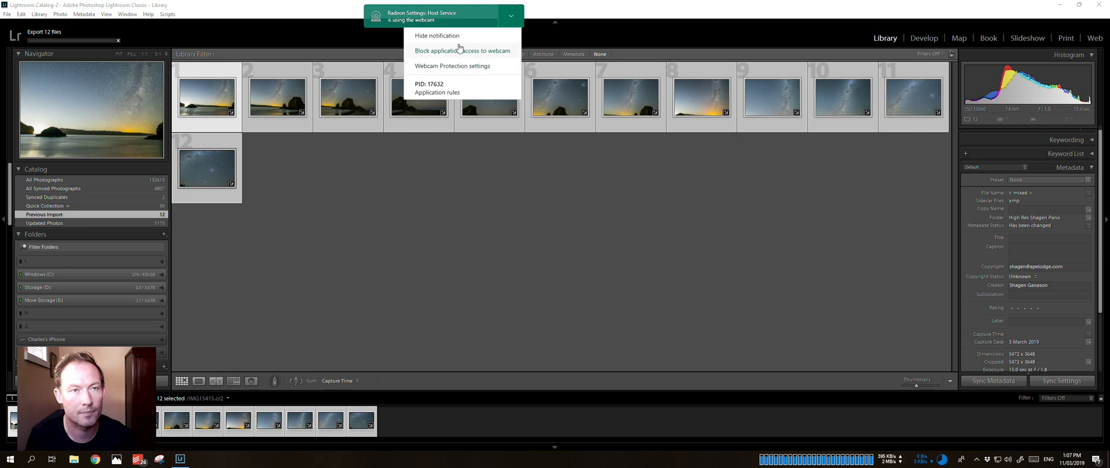
left_click(454, 35)
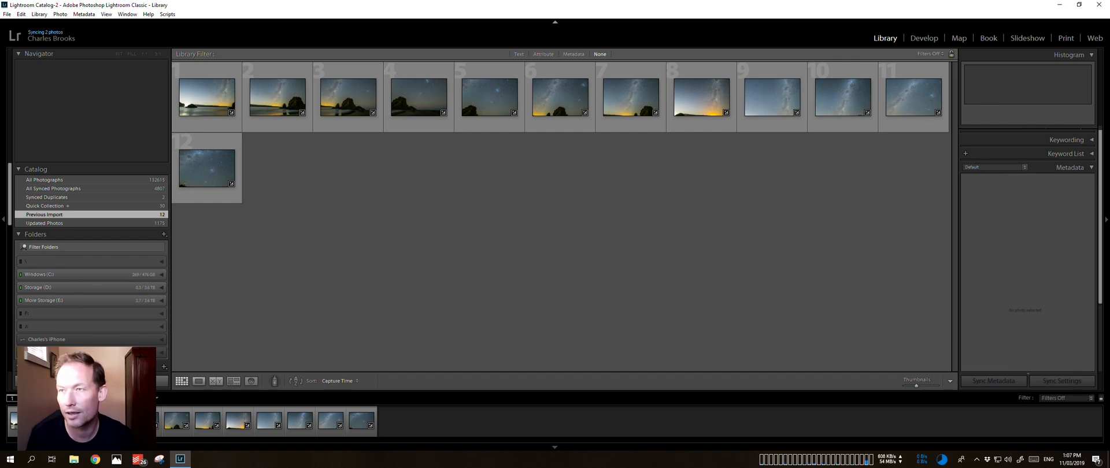
Close Lightroom Classic, launch PTGui and move its window up to the screen's upper edge.
left_click(1099, 6)
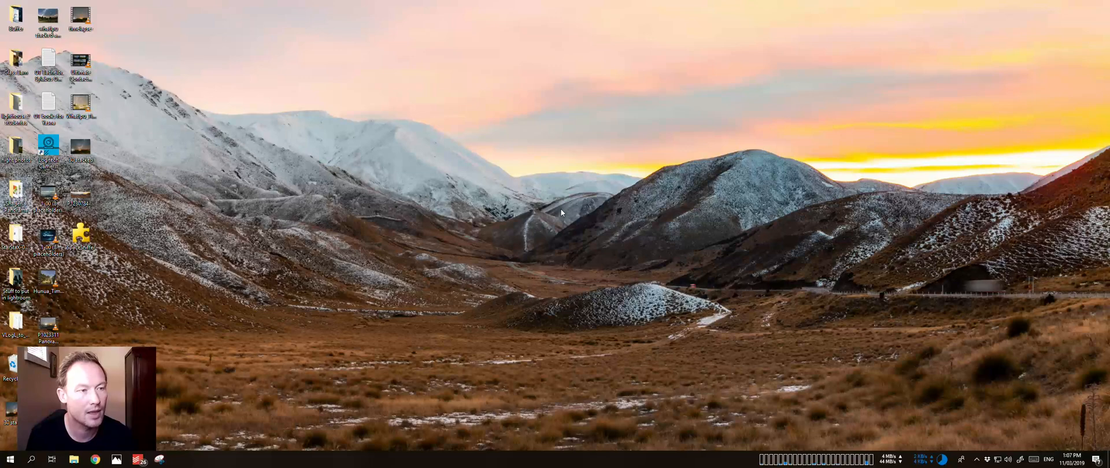
left_click(10, 460)
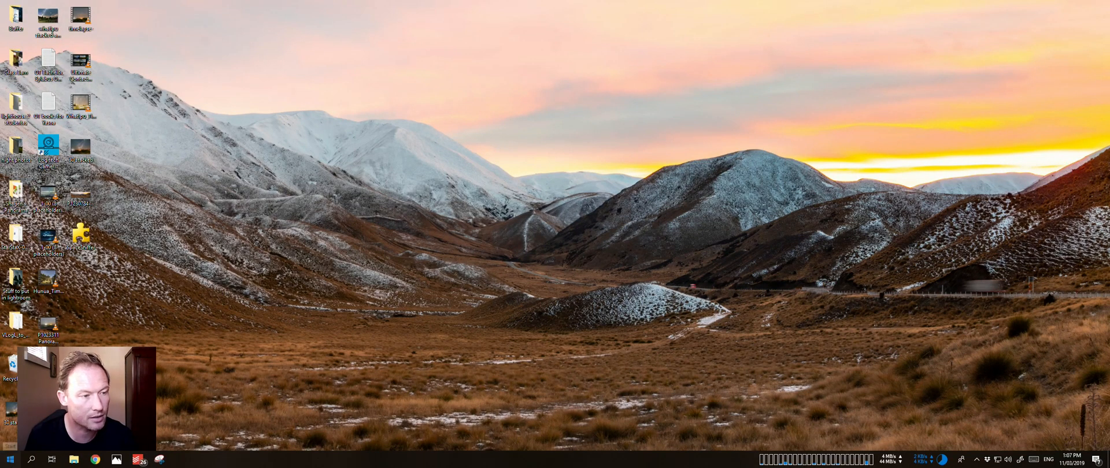
type("ptgui")
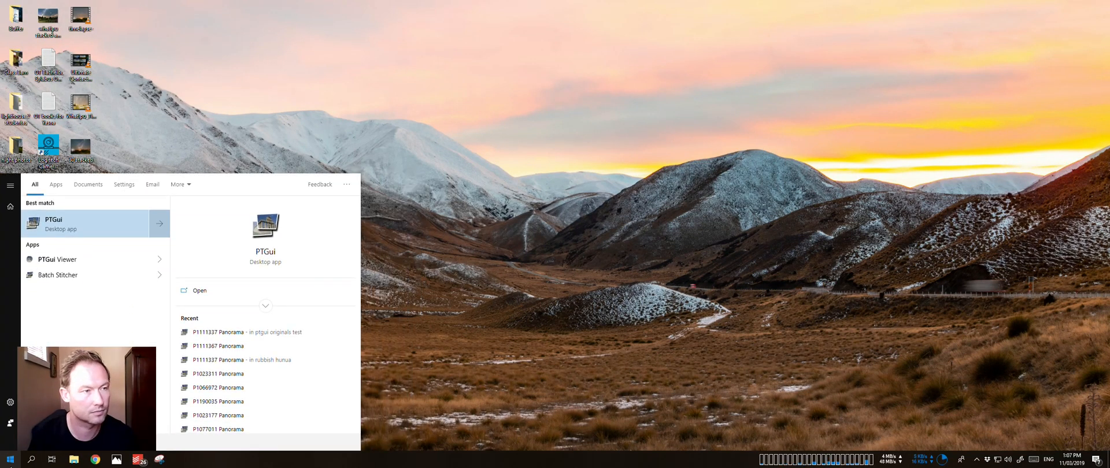
left_click(73, 226)
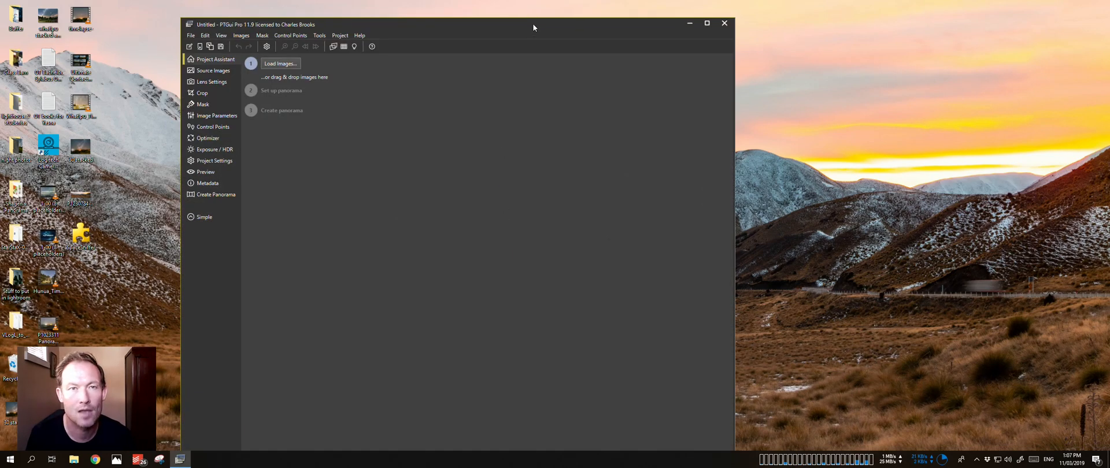
left_click_drag(532, 24, 527, 7)
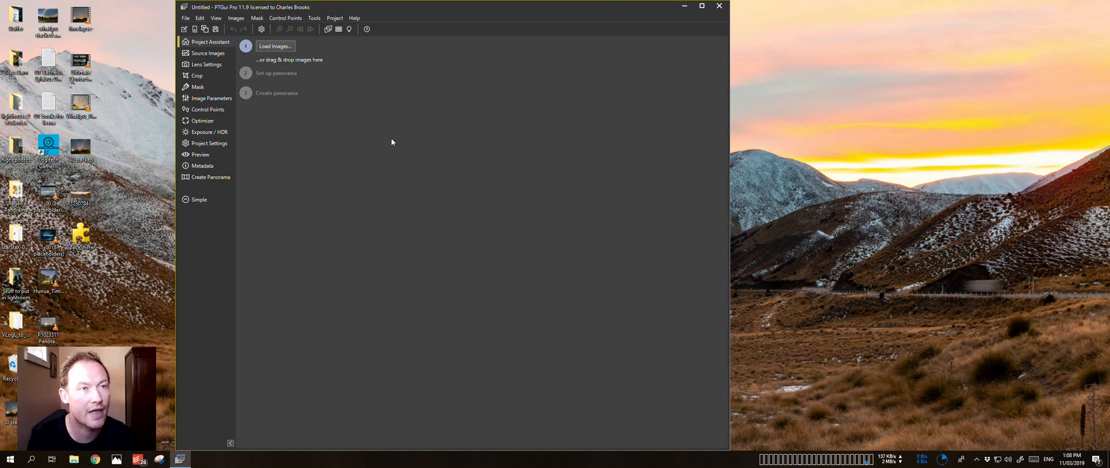
Load all twelve images, IMG15415 to IMG15426, from the Desktop's panorama folder, accepting the regular, non-fisheye lens type.
left_click(285, 50)
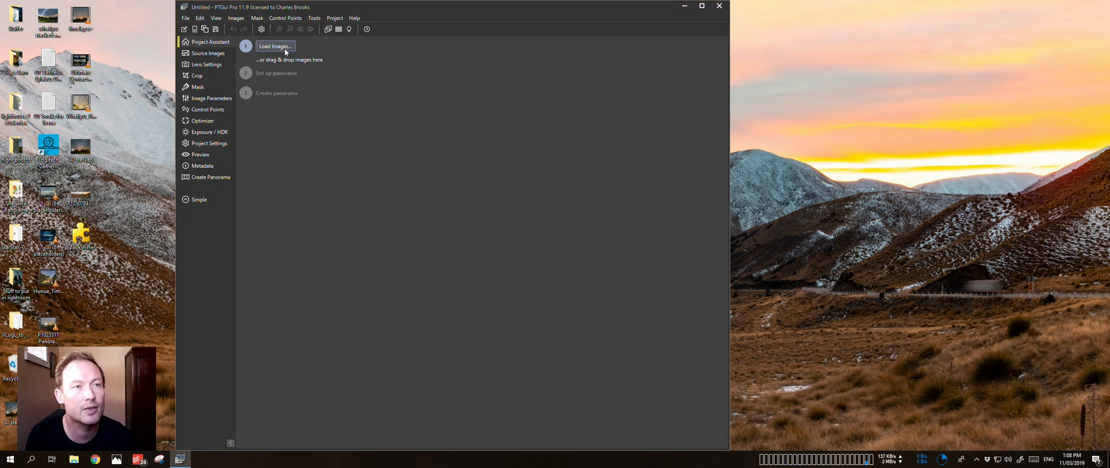
left_click(214, 108)
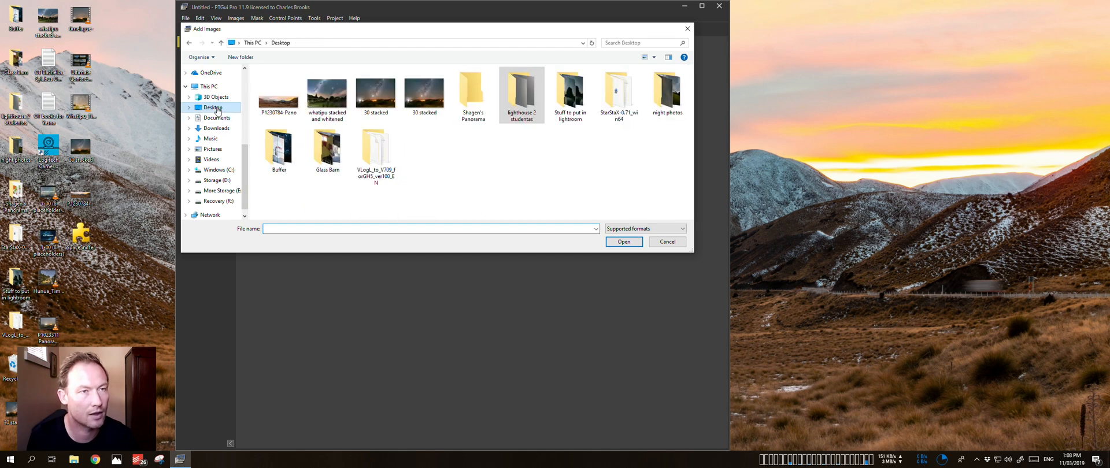
double_click(471, 92)
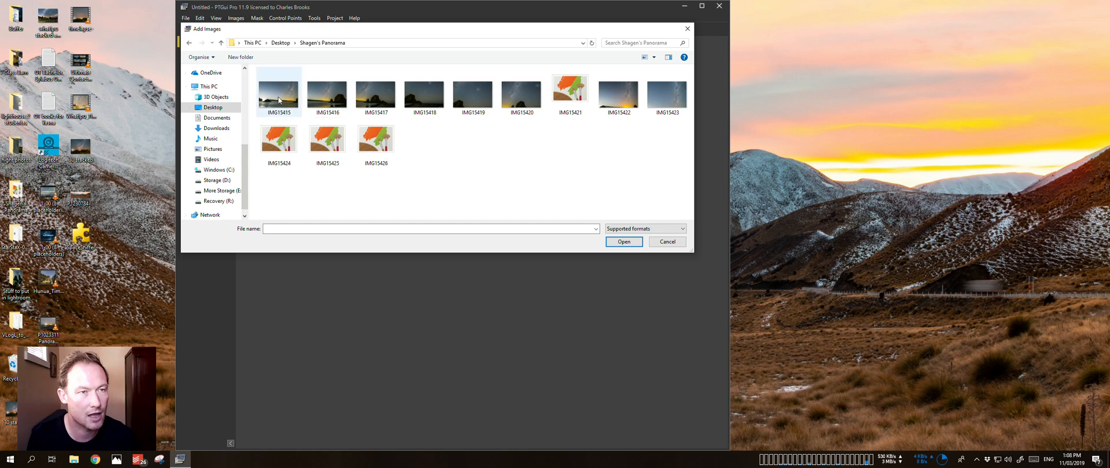
left_click(375, 145)
key("ctrl+a")
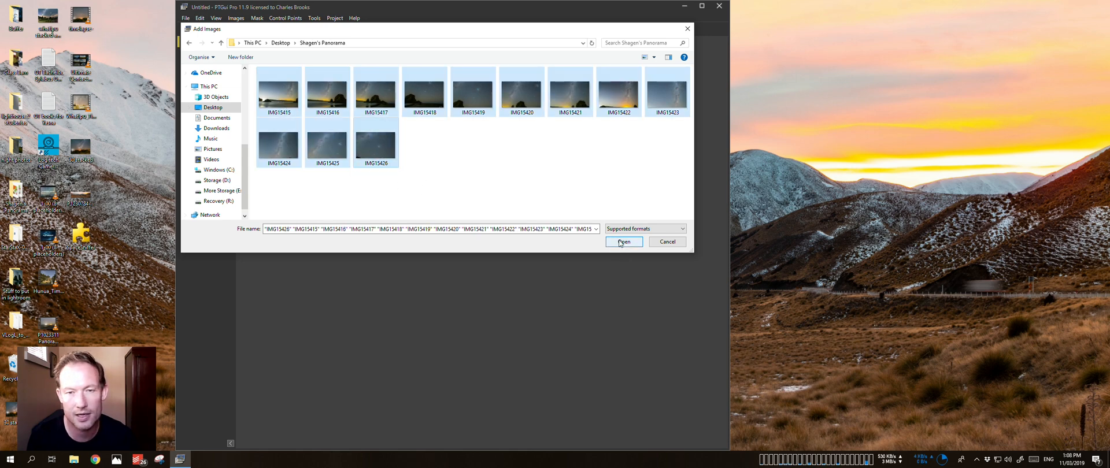
left_click(620, 241)
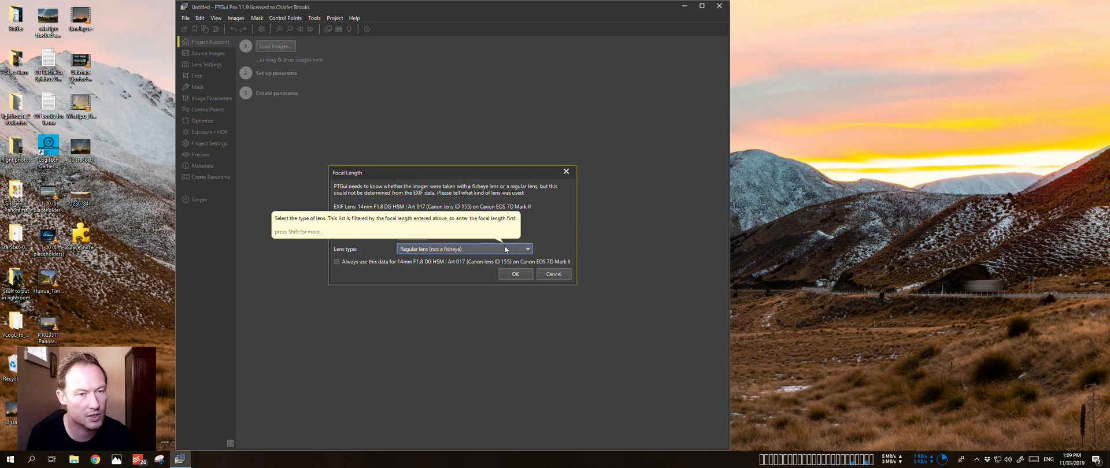
left_click(515, 274)
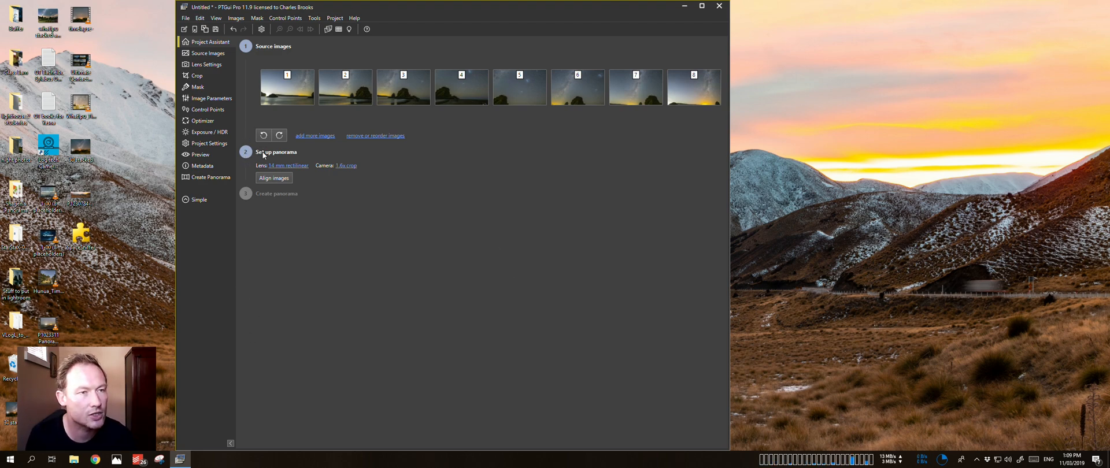
Align the loaded images and place the project window side by side with the Panorama Editor.
left_click(290, 179)
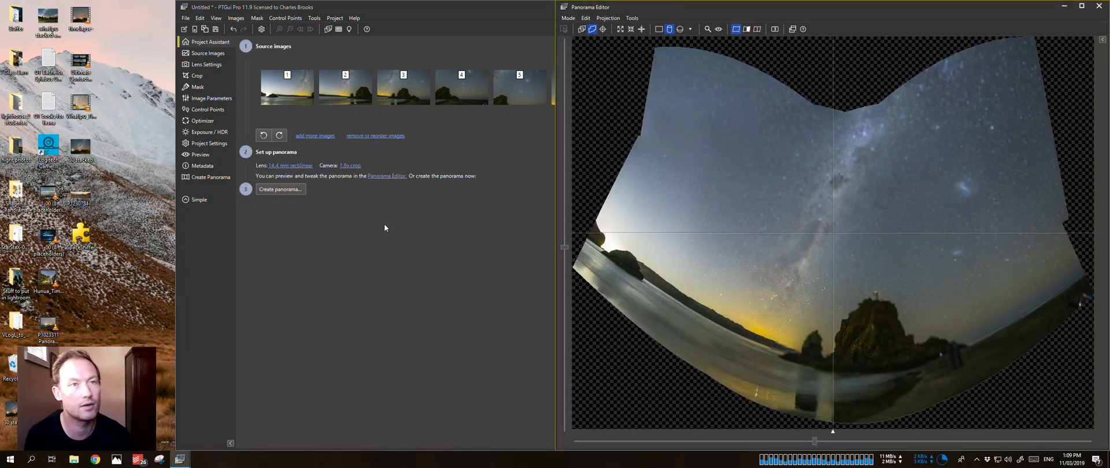
left_click_drag(490, 13, 1, 162)
left_click(856, 220)
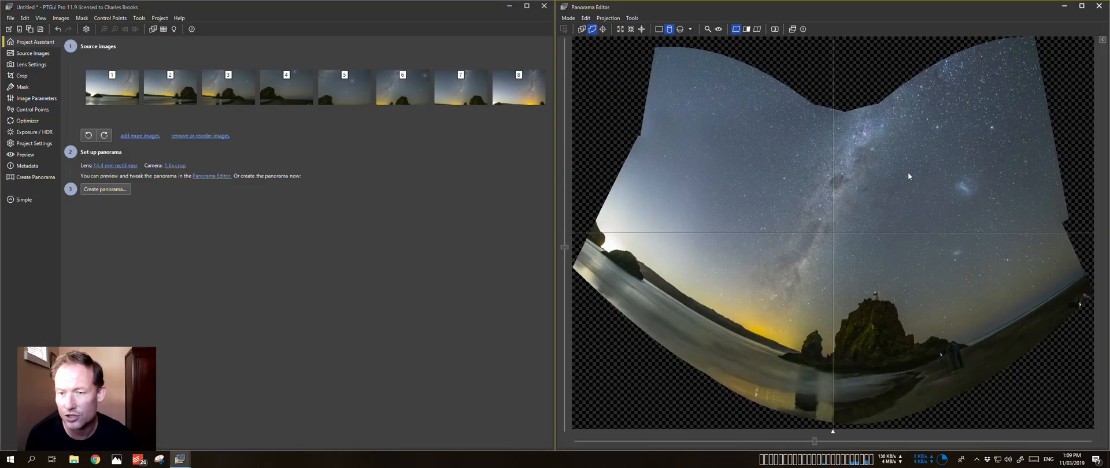
Maximize the Panorama Editor and shift the panorama vertically until the curved horizon runs straight along the centre line.
left_click(1081, 7)
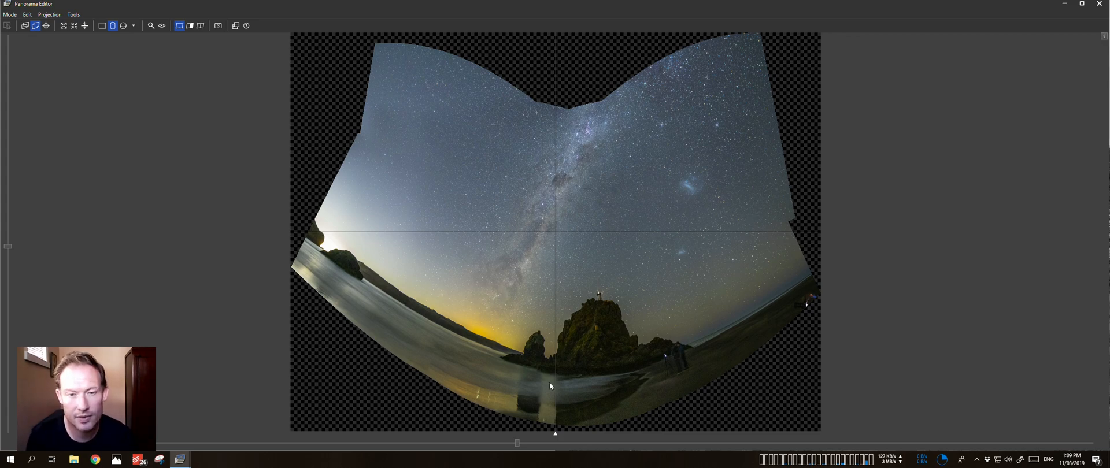
left_click_drag(559, 412, 552, 267)
left_click_drag(775, 248, 775, 236)
left_click_drag(541, 256, 540, 251)
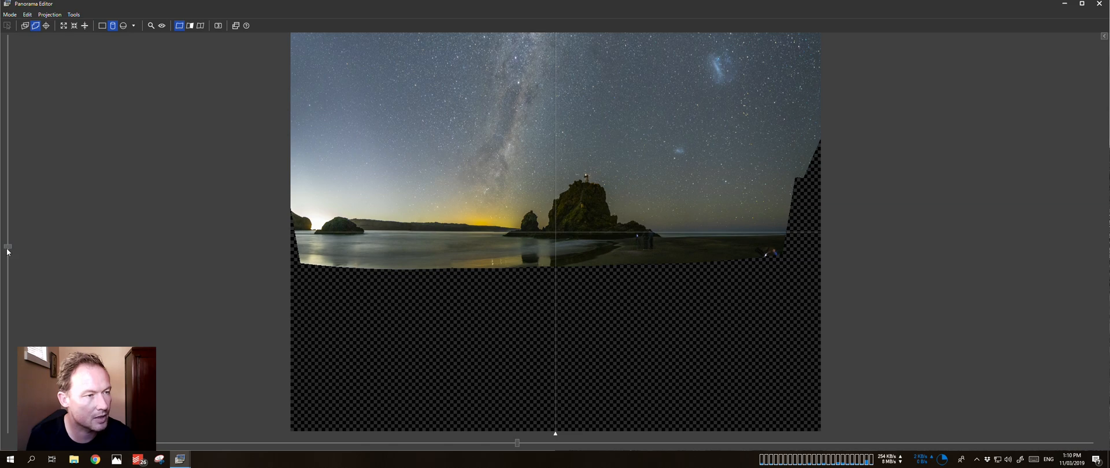
Widen the vertical and horizontal field of view around the panorama and try the equirectangular projection.
left_click_drag(7, 249, 3, 359)
left_click_drag(517, 443, 903, 447)
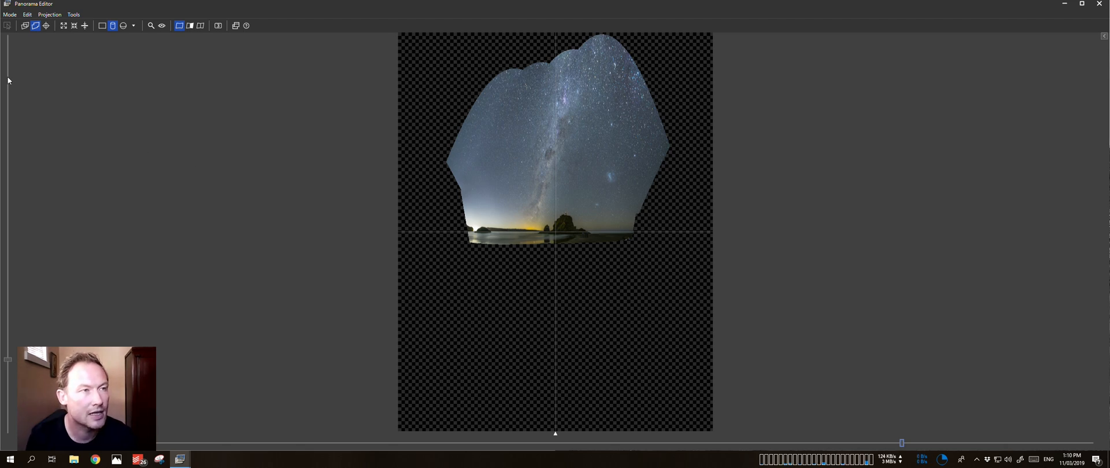
left_click(123, 27)
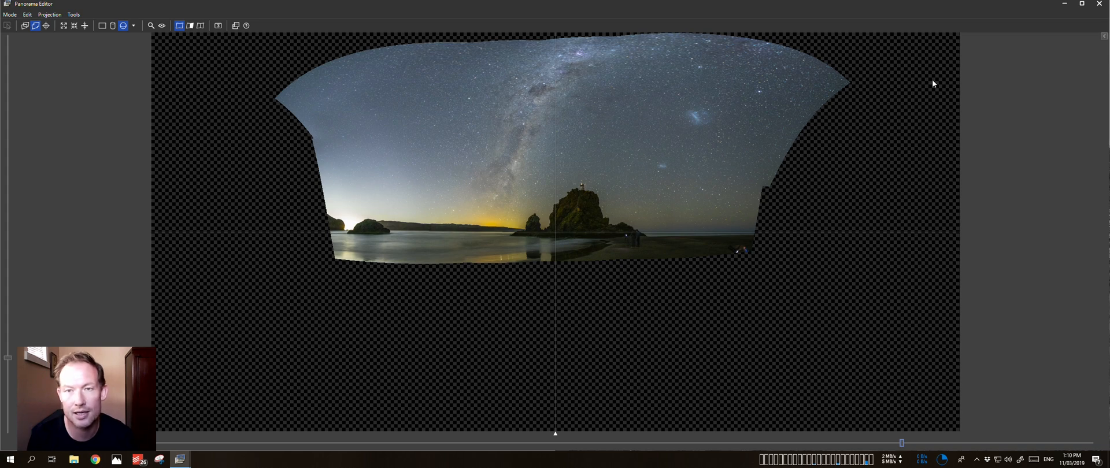
Try the rectilinear projection with a wider horizontal field of view, and overlay a fine grid on the panorama.
left_click(102, 25)
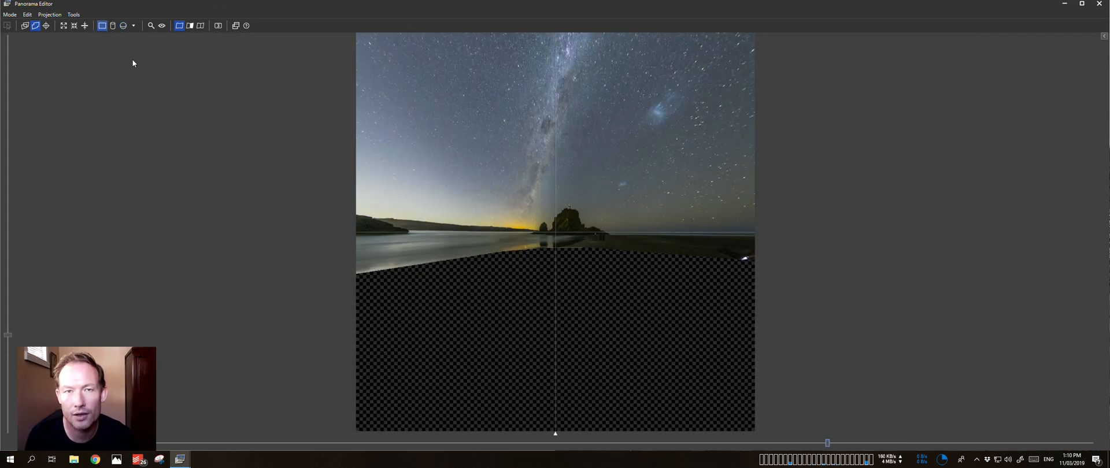
left_click_drag(826, 447, 916, 449)
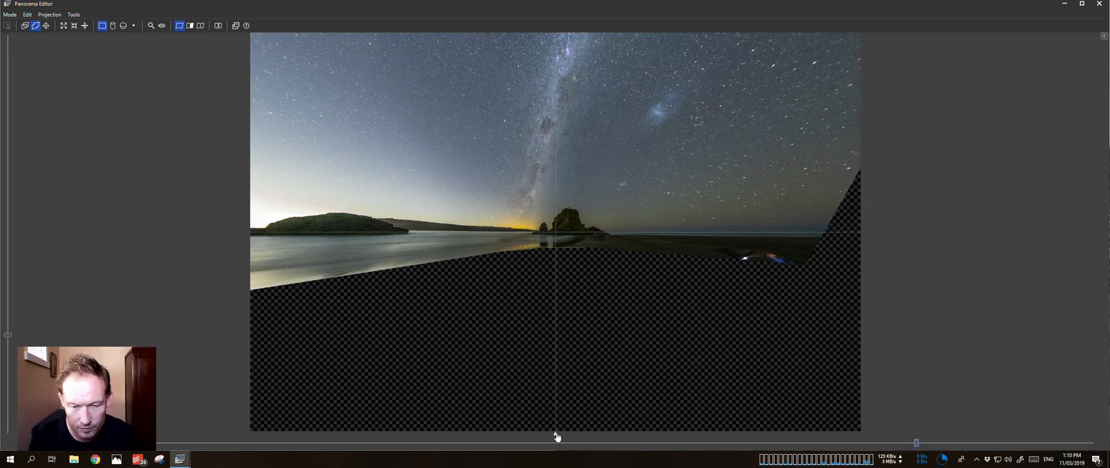
left_click_drag(557, 437, 562, 438)
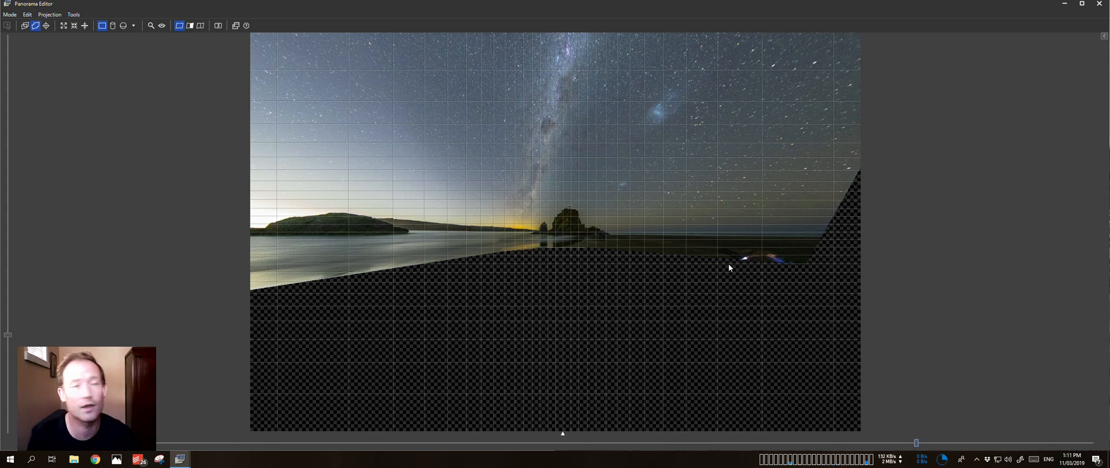
Try the Transverse equirectangular projection, widening the vertical field of view and narrowing the horizontal one.
left_click(133, 25)
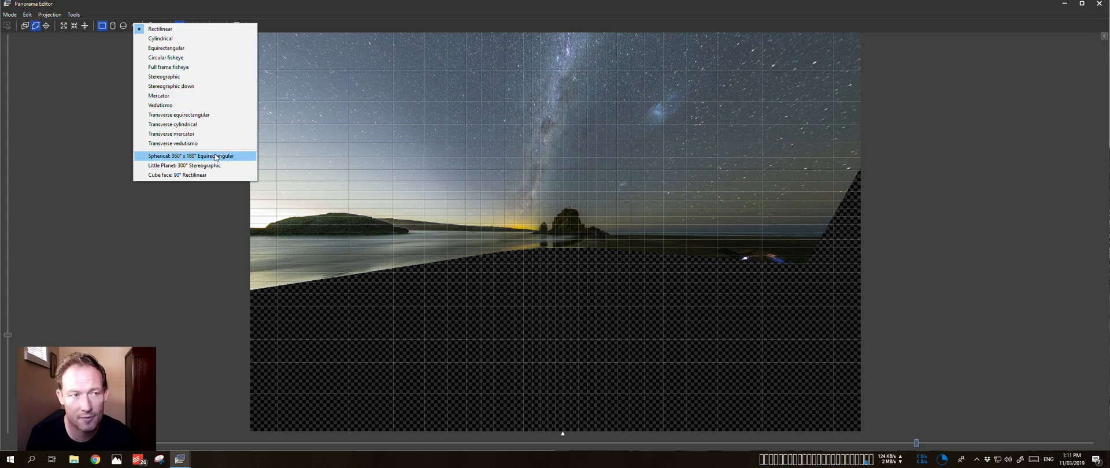
left_click(208, 115)
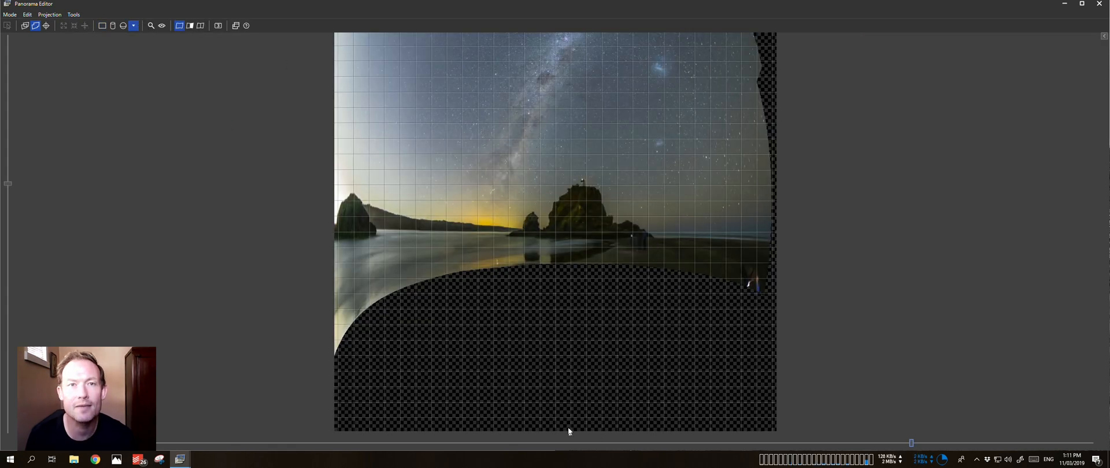
left_click_drag(8, 184, 5, 230)
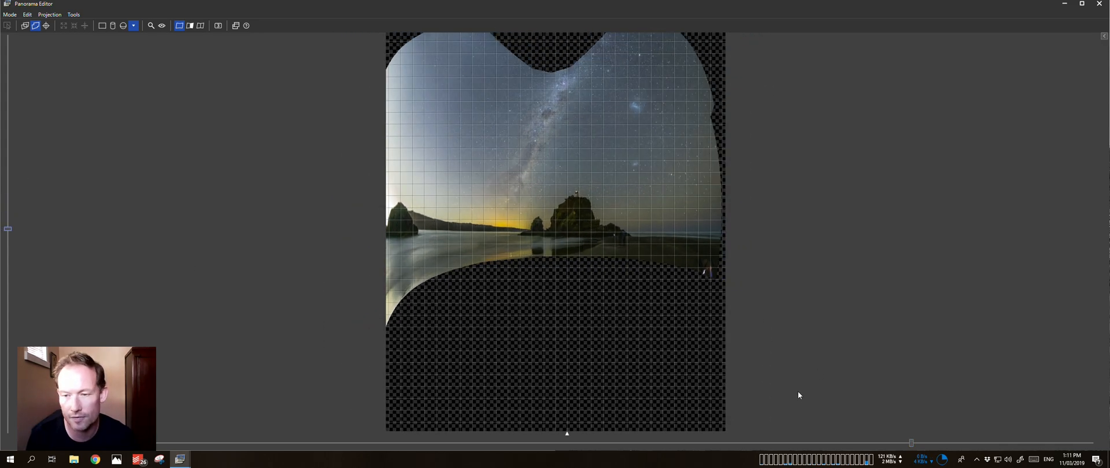
left_click_drag(910, 444, 589, 443)
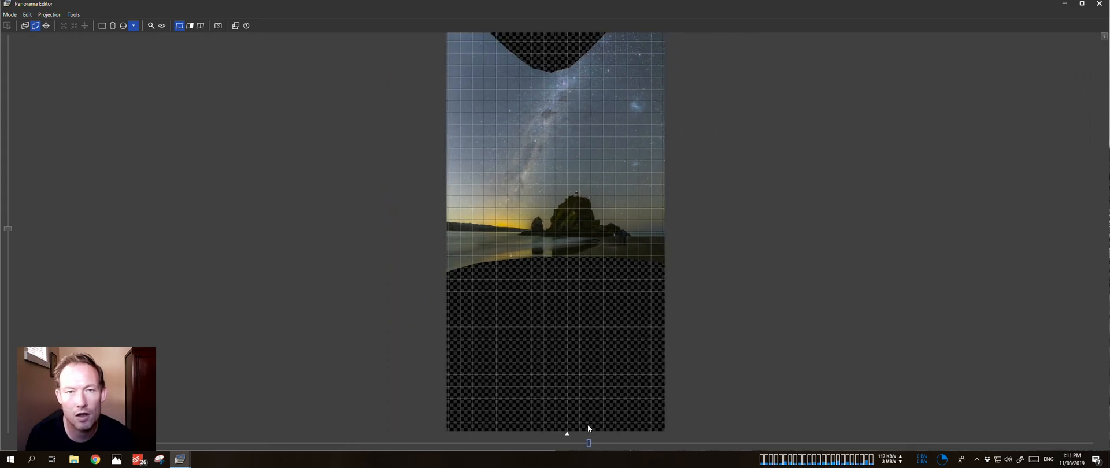
left_click_drag(589, 428, 613, 430)
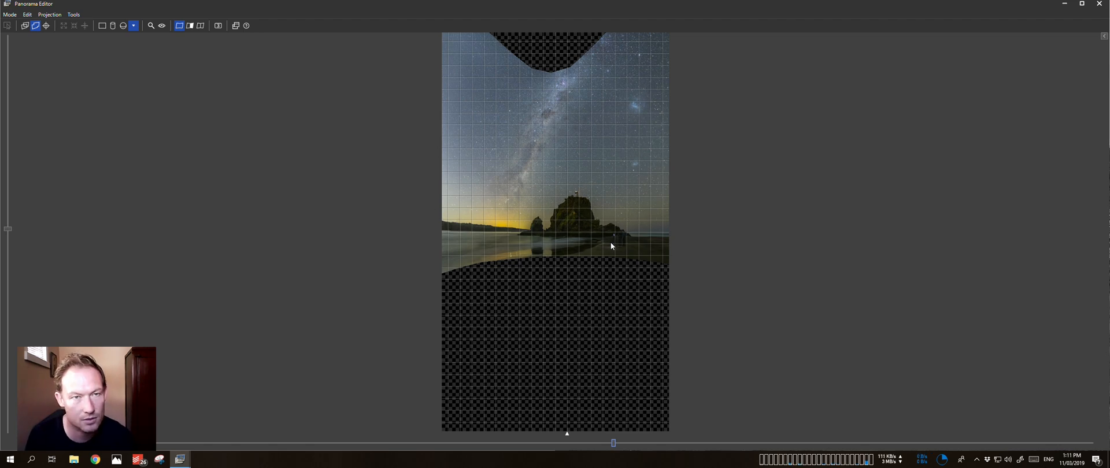
Try the Vedutismo projection with a slightly wider horizontal field of view.
left_click(132, 26)
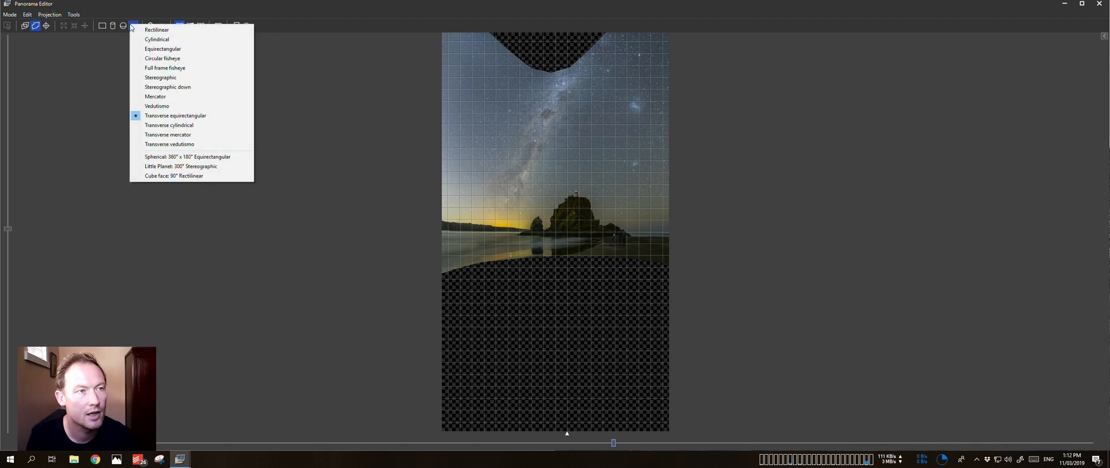
left_click(168, 107)
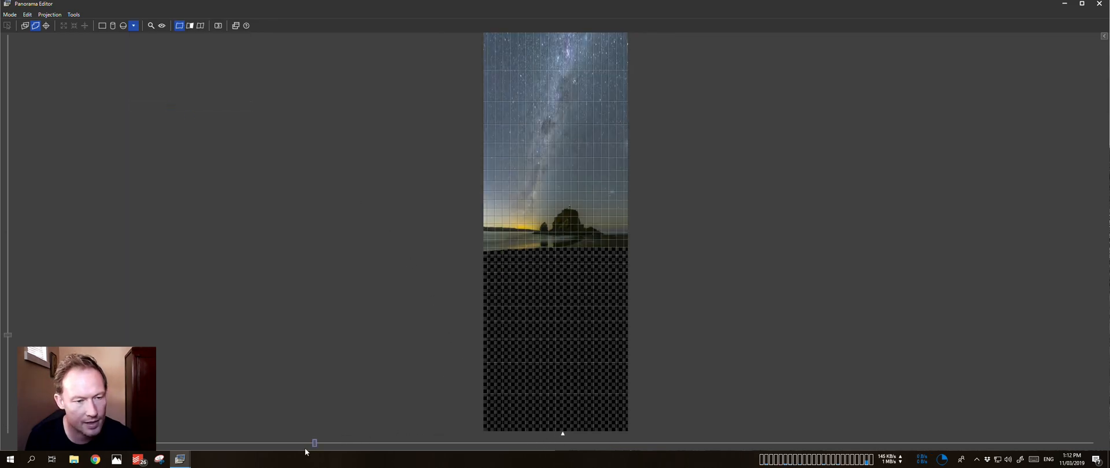
left_click_drag(314, 444, 381, 451)
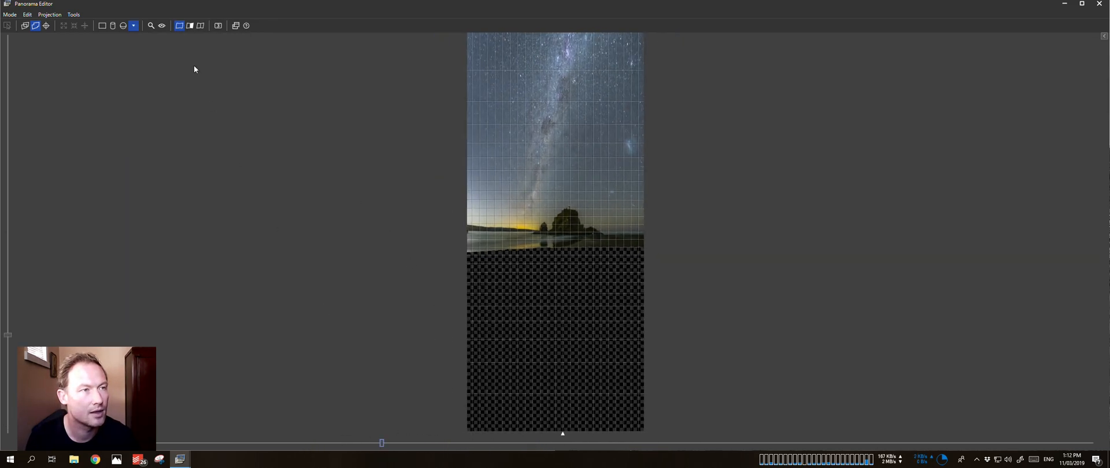
Switch to the Full frame fisheye projection, widen the field of view to fit the whole panorama, and fine-tune the horizon level.
left_click(134, 25)
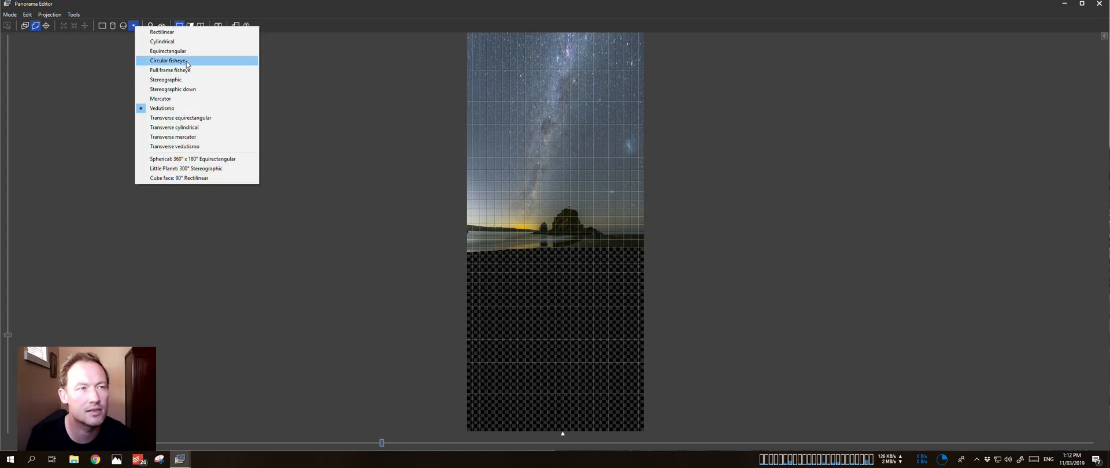
left_click(215, 68)
left_click_drag(382, 442, 600, 463)
left_click_drag(8, 187, 13, 229)
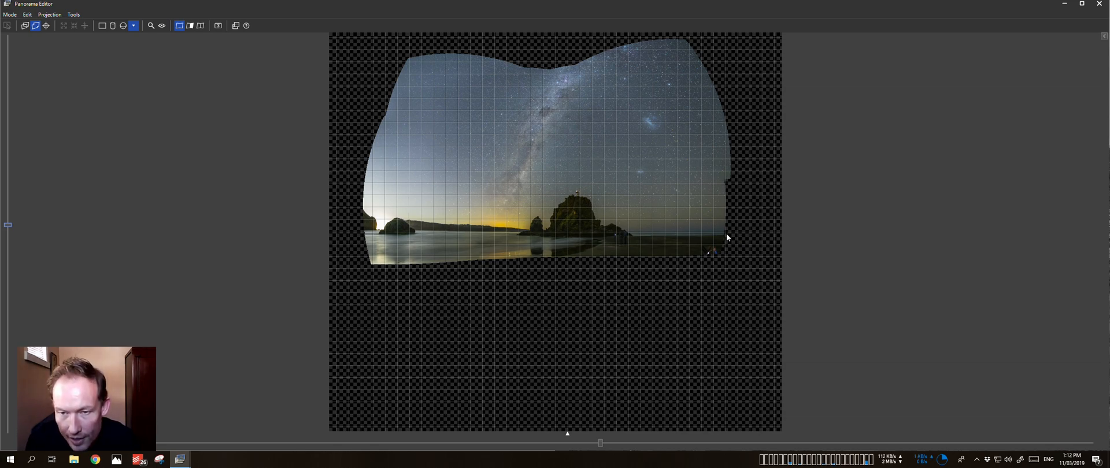
left_click_drag(719, 214, 715, 213)
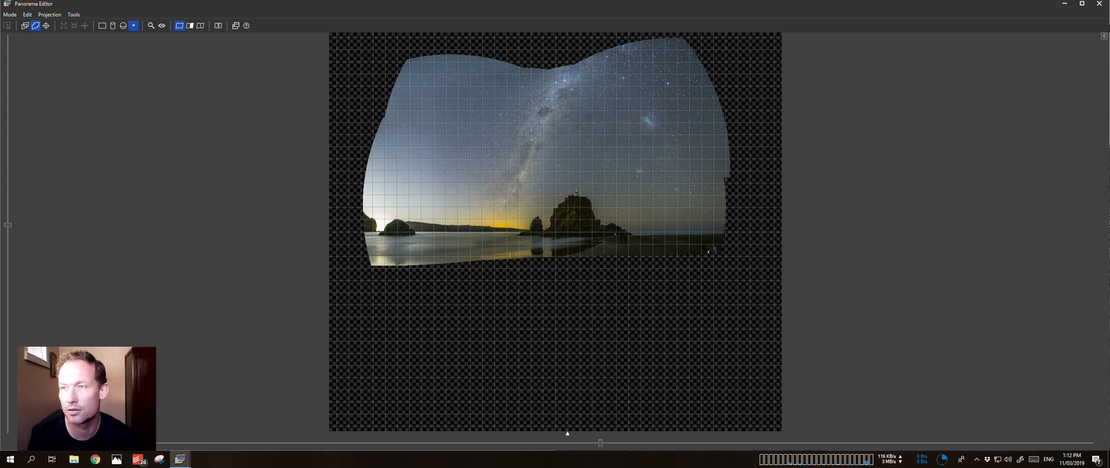
Restore the Panorama Editor beside the project window and inspect the rocks and shoreline in the Detail Viewer.
left_click(1079, 4)
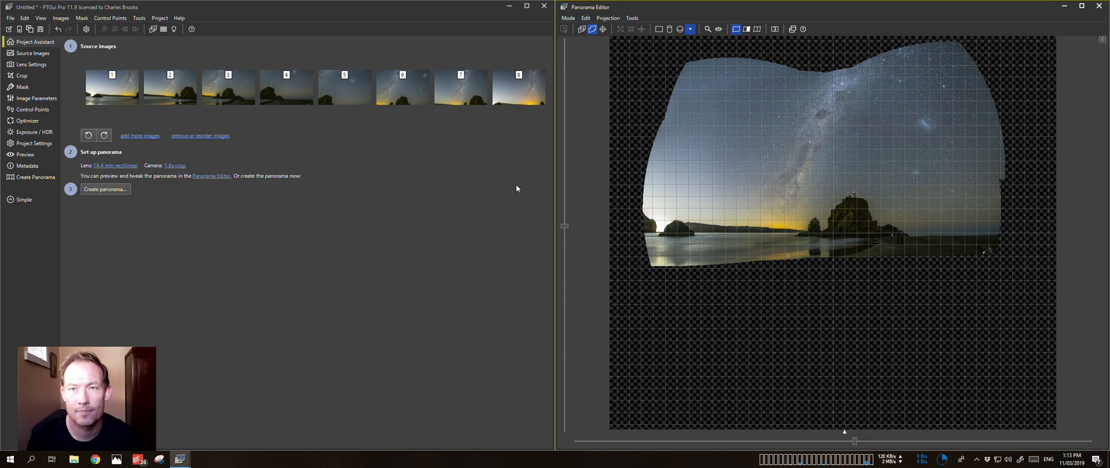
left_click(708, 30)
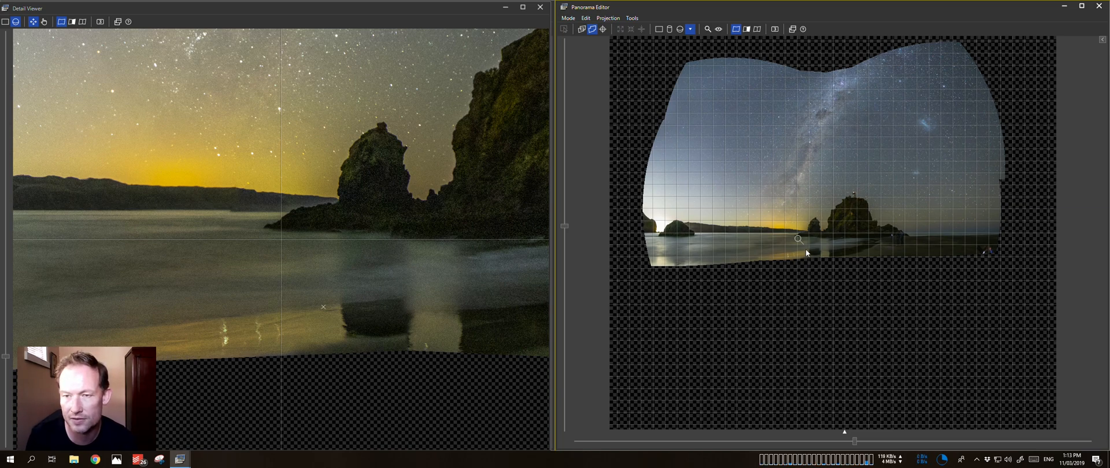
left_click(837, 225)
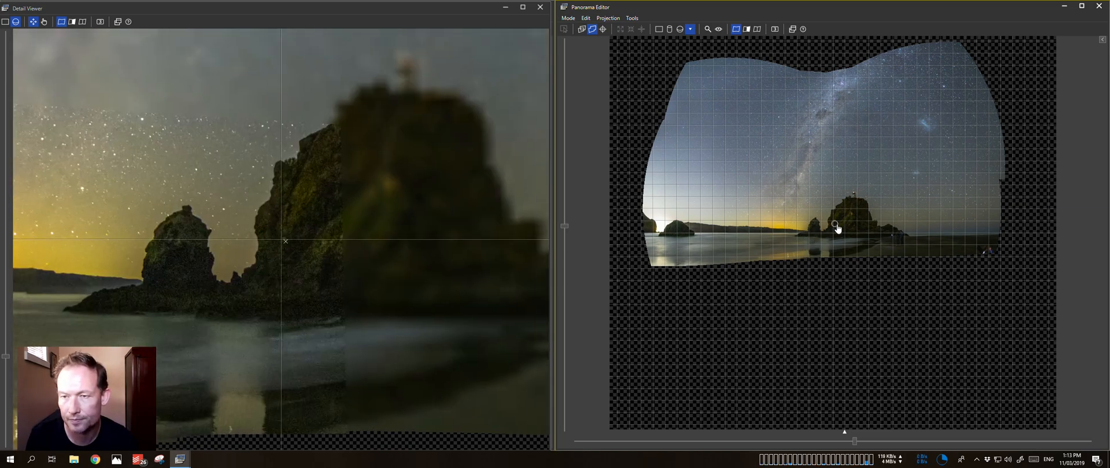
Show the blend seams with image numbers on the panorama and close the Detail Viewer.
left_click(757, 29)
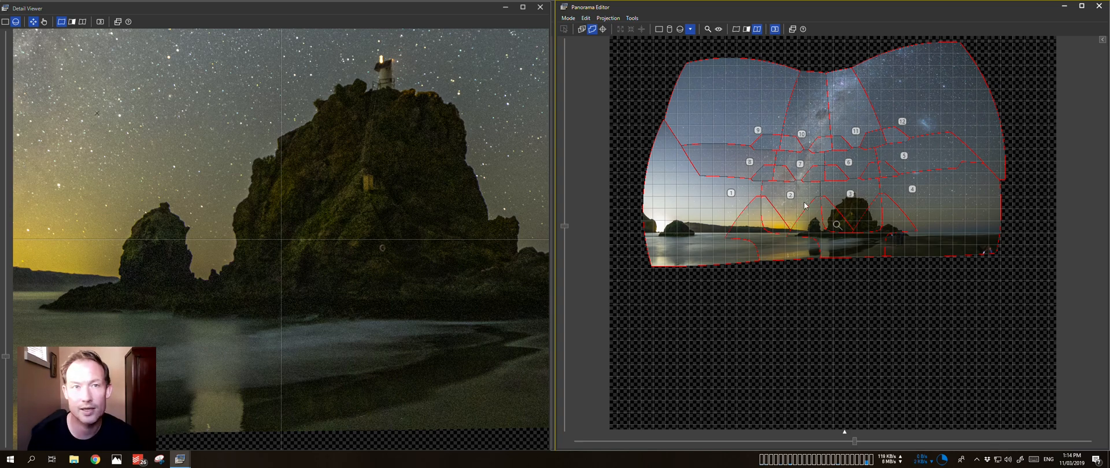
left_click(539, 8)
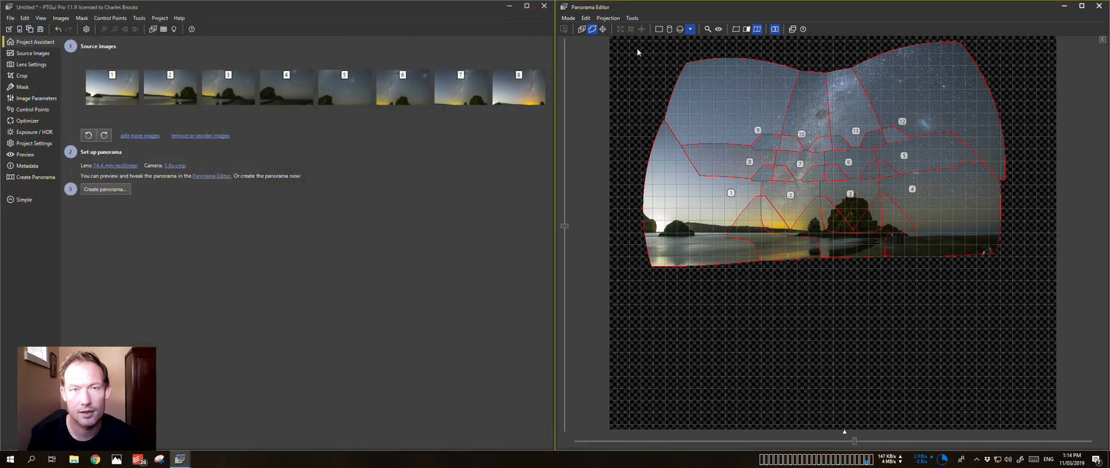
Open image 2's mask in the left pane and paint a green mask with a larger brush over the yellow horizon glow.
right_click(790, 229)
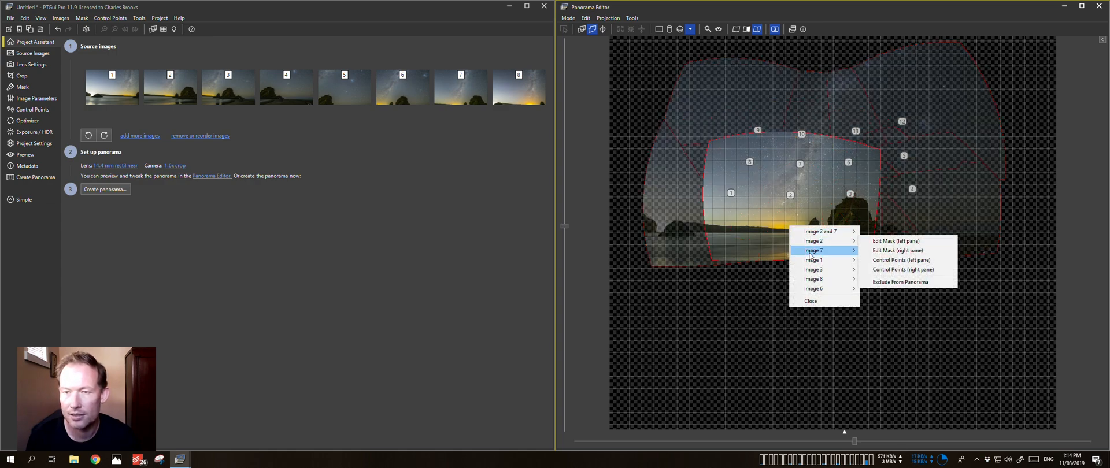
mouse_move(816, 280)
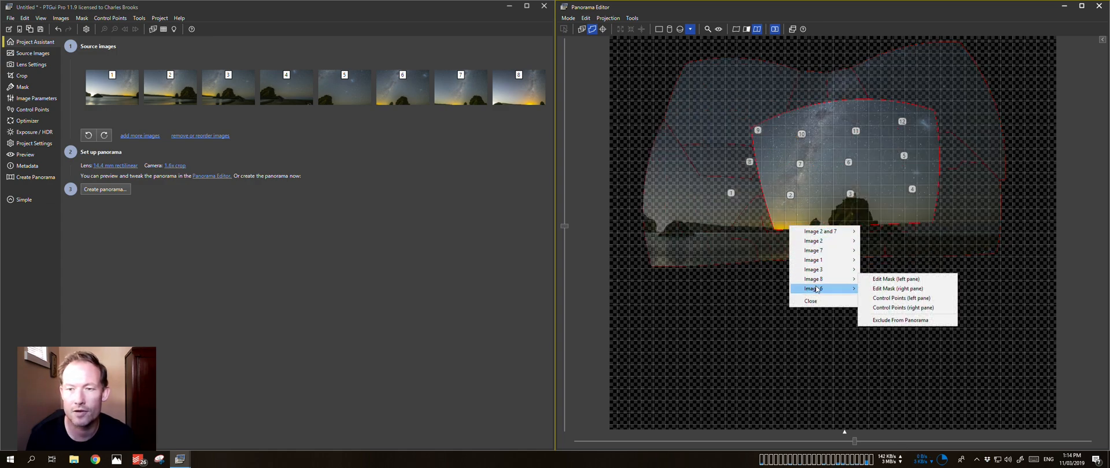
mouse_move(818, 250)
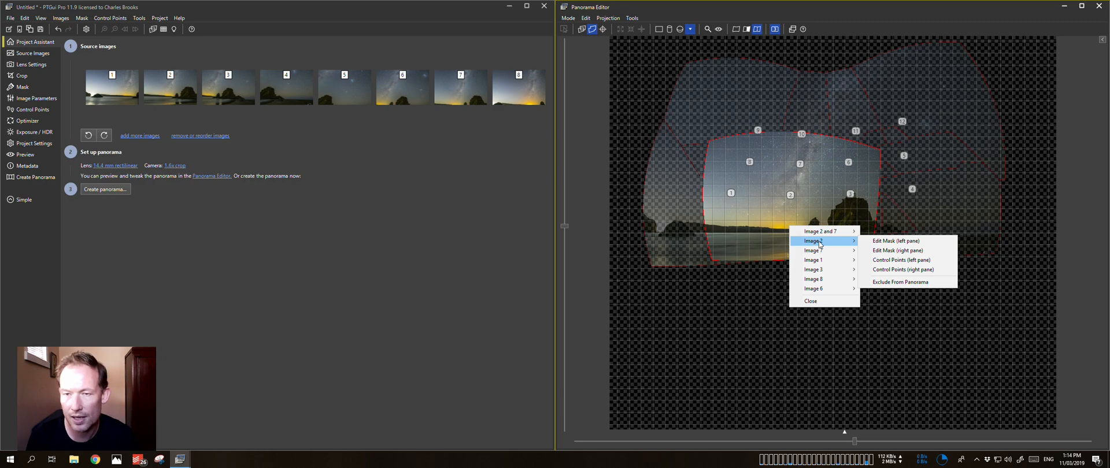
left_click(876, 242)
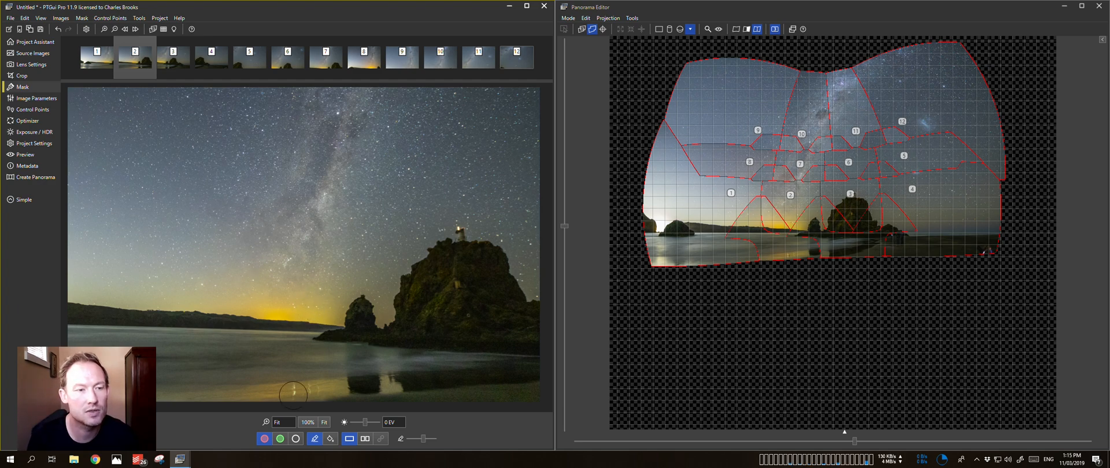
left_click(281, 440)
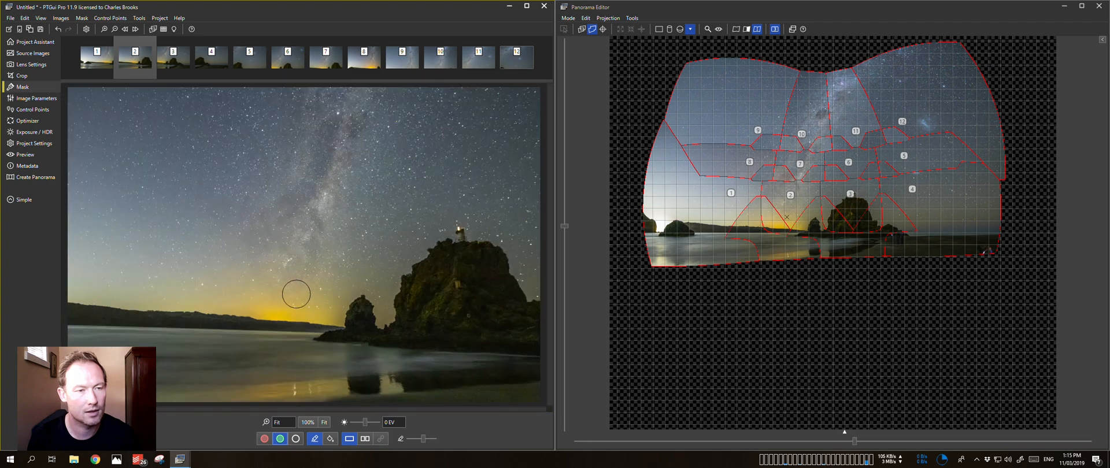
left_click_drag(424, 442, 428, 443)
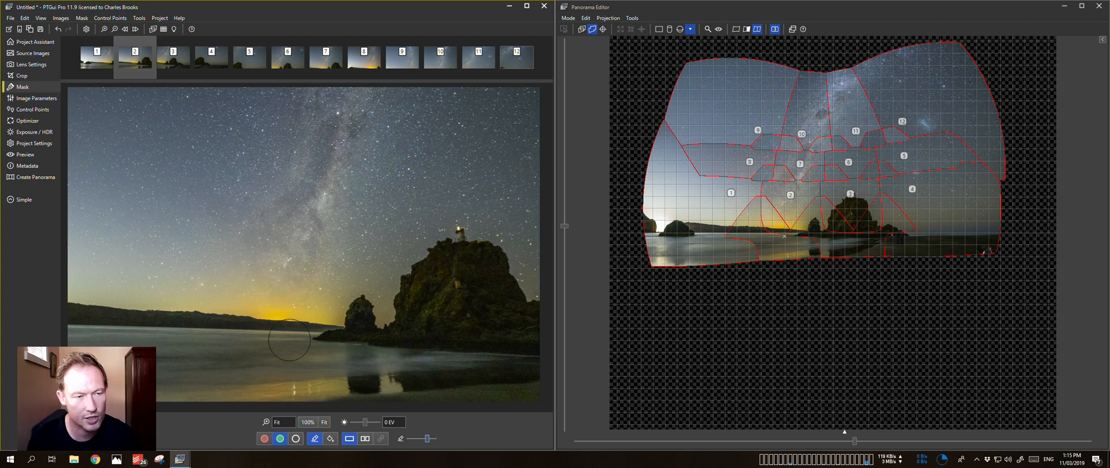
mouse_move(279, 292)
left_mouse_down()
mouse_move(294, 319)
mouse_move(328, 306)
mouse_move(294, 276)
mouse_move(264, 277)
mouse_move(237, 305)
mouse_move(260, 321)
mouse_move(309, 304)
left_mouse_up()
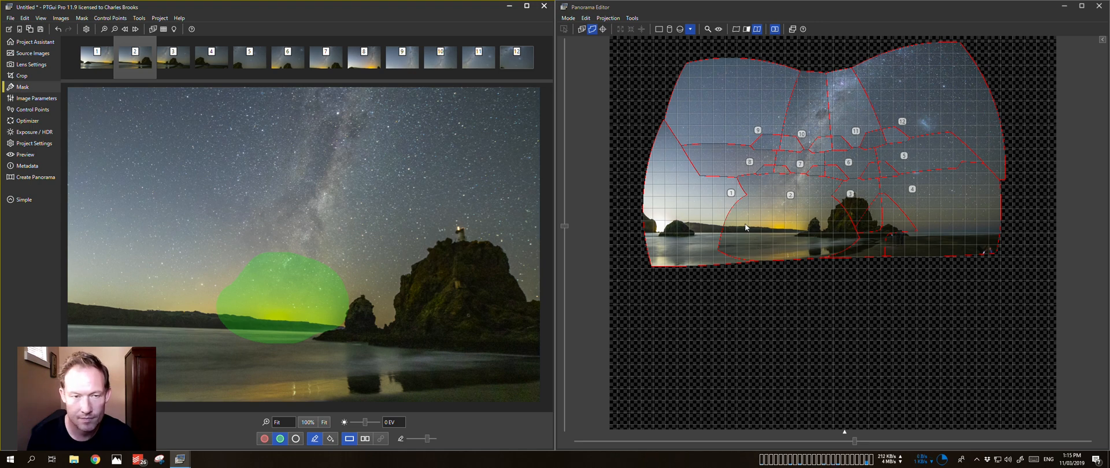
Check which source images overlap at the large rock by previewing their outlines, without opening any of them.
right_click(856, 195)
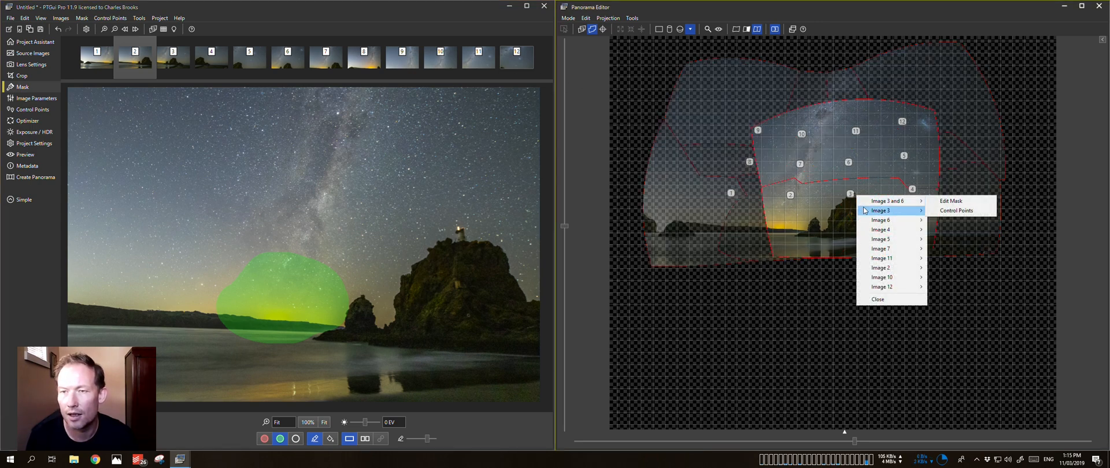
mouse_move(865, 223)
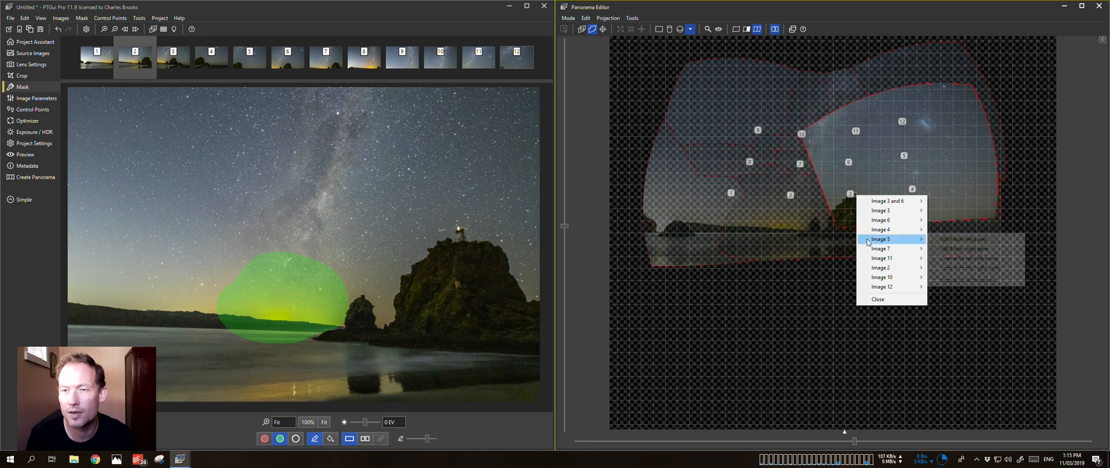
mouse_move(869, 250)
mouse_move(871, 278)
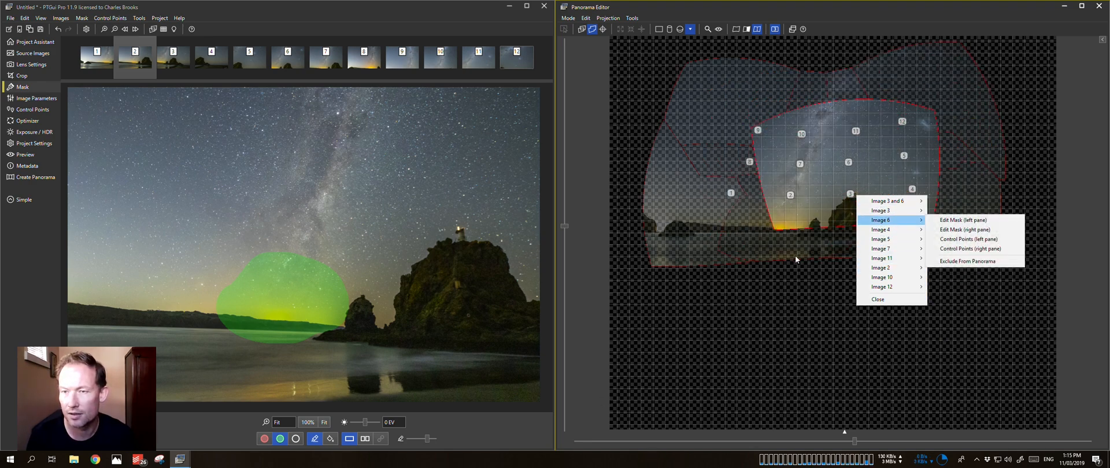
left_click(781, 7)
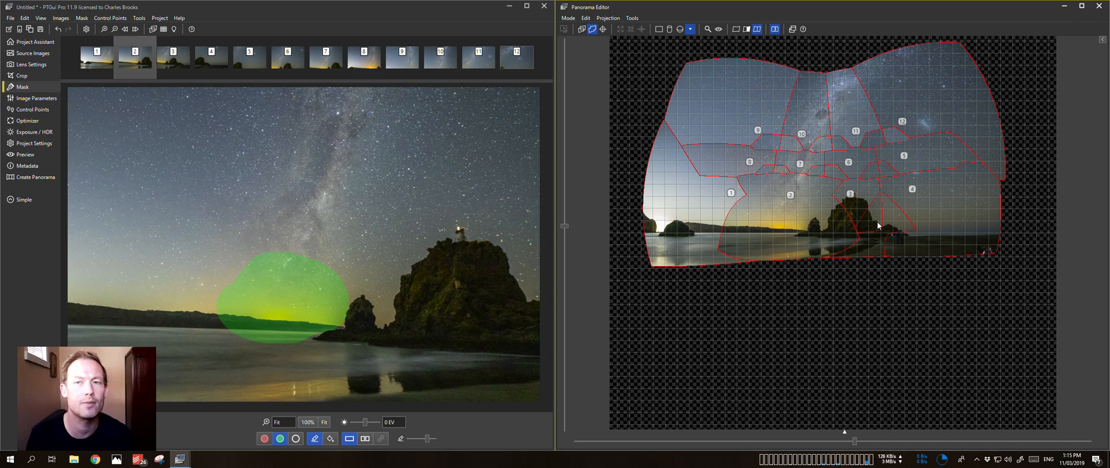
Open image 3's mask in the left pane and paint a green mask over the upper part of the large rock.
right_click(861, 208)
mouse_move(883, 217)
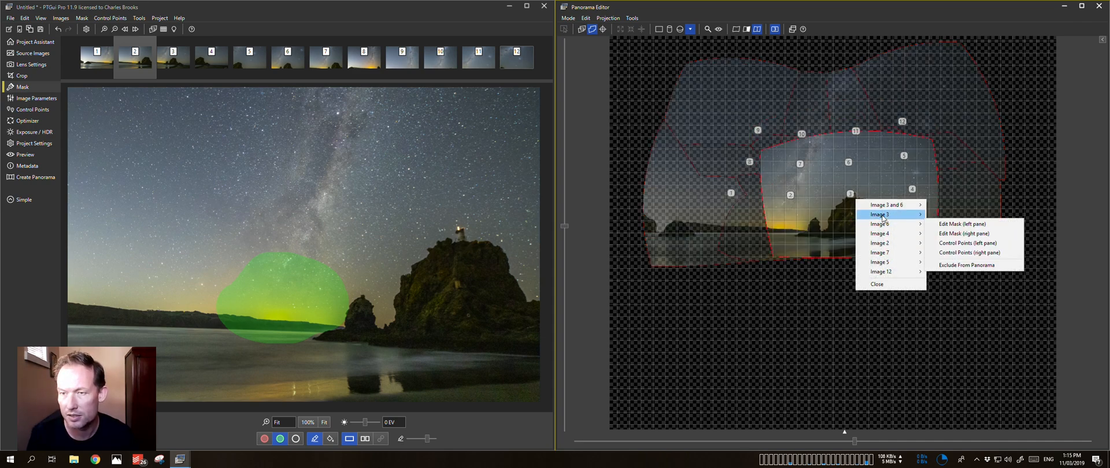
left_click(962, 223)
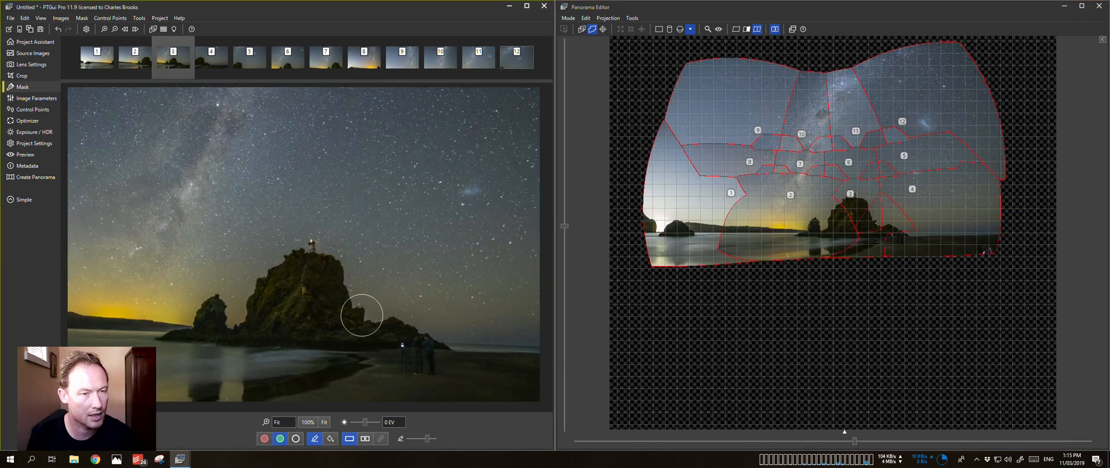
mouse_move(292, 259)
left_mouse_down()
mouse_move(300, 243)
mouse_move(317, 280)
mouse_move(336, 243)
mouse_move(276, 272)
mouse_move(323, 254)
left_mouse_up()
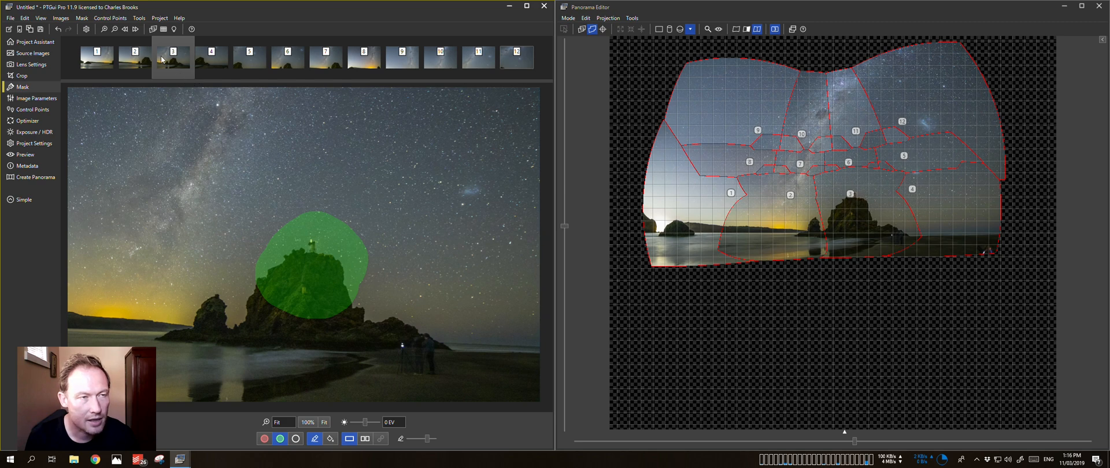
Compare image 4 with image 3 and brighten the image display to 1.1 EV.
left_click(209, 64)
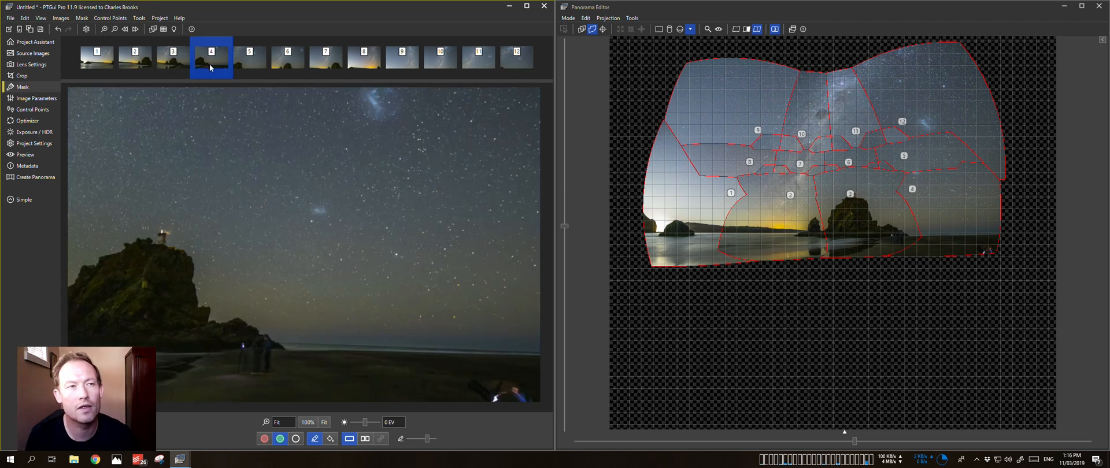
left_click(173, 61)
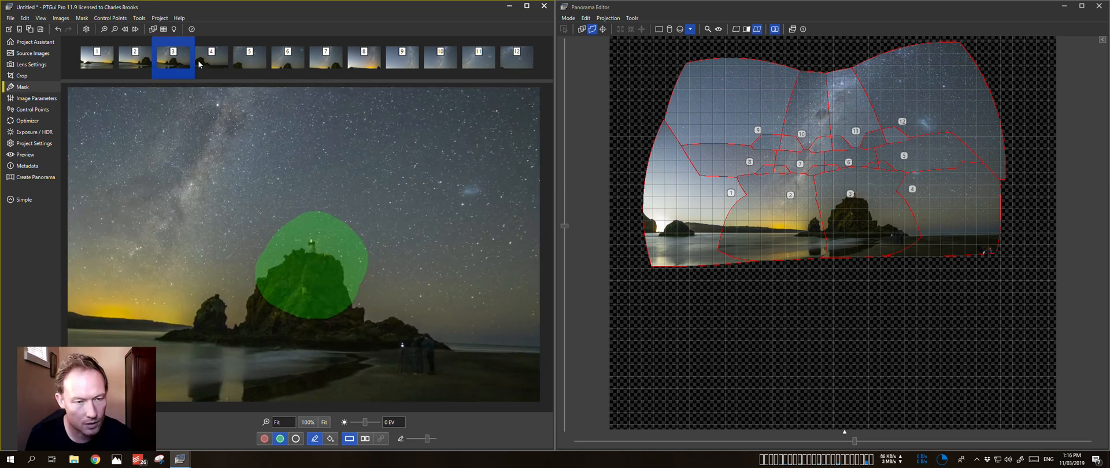
left_click(365, 423)
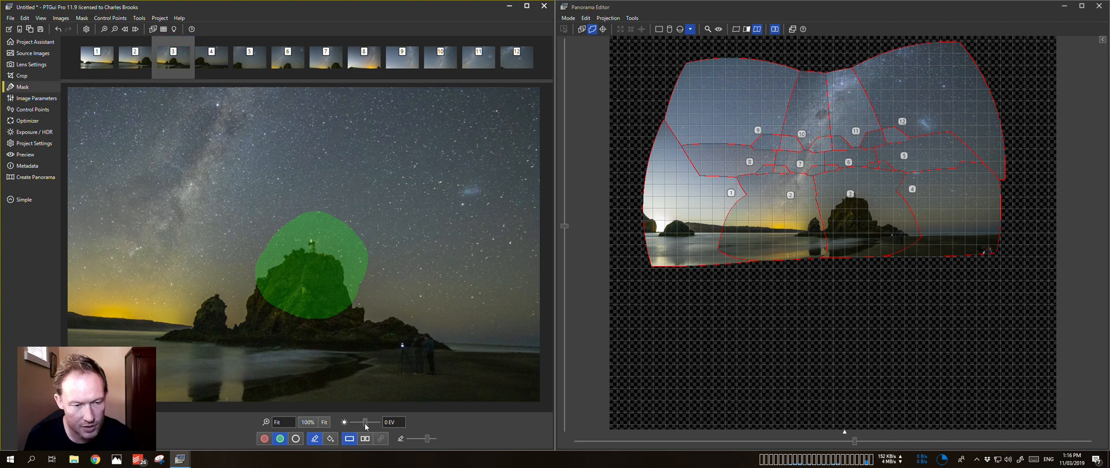
left_click_drag(365, 426, 368, 426)
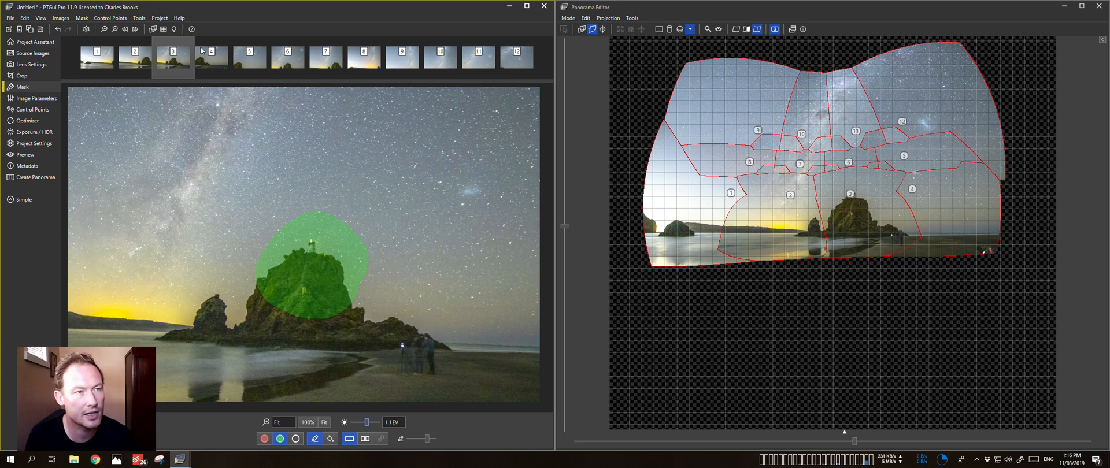
Compare the people on the beach in images 3 and 4, and paint a green mask over them in image 3.
left_click(206, 65)
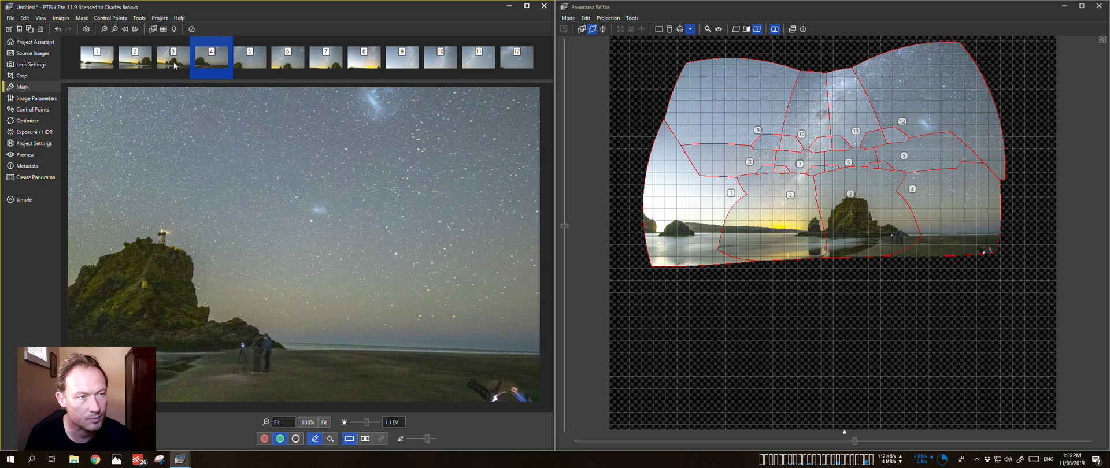
left_click(174, 64)
left_click(212, 65)
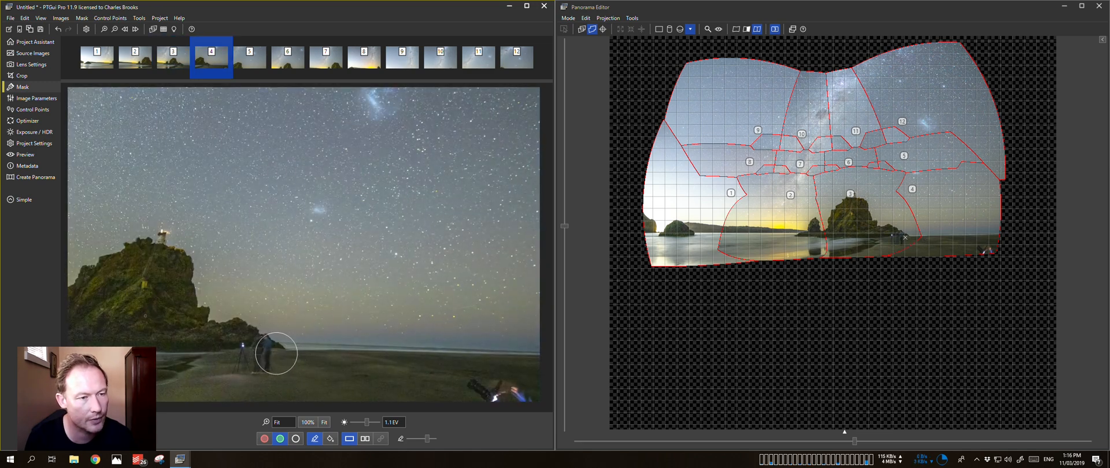
left_click(177, 64)
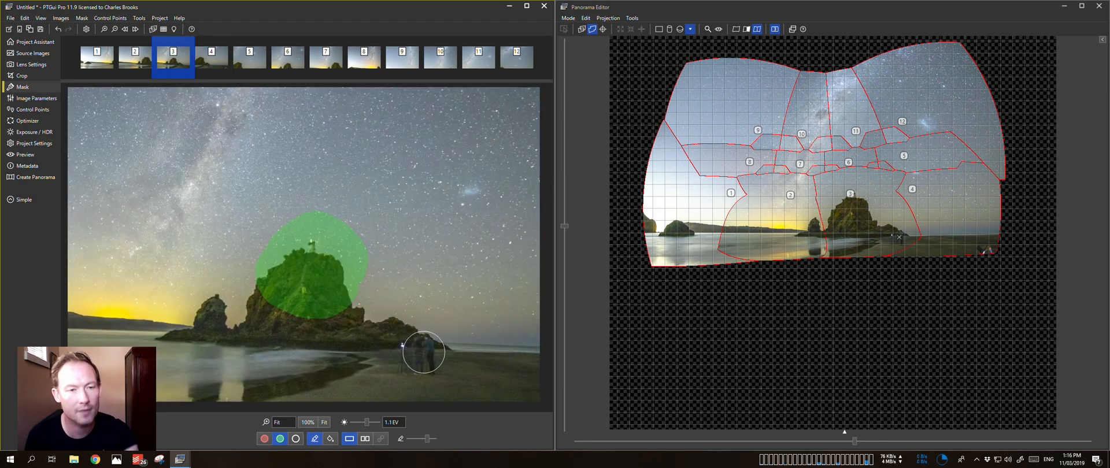
left_click(280, 439)
mouse_move(430, 338)
left_mouse_down()
mouse_move(412, 365)
mouse_move(437, 359)
mouse_move(429, 341)
mouse_move(409, 344)
mouse_move(404, 361)
mouse_move(420, 370)
mouse_move(426, 344)
left_mouse_up()
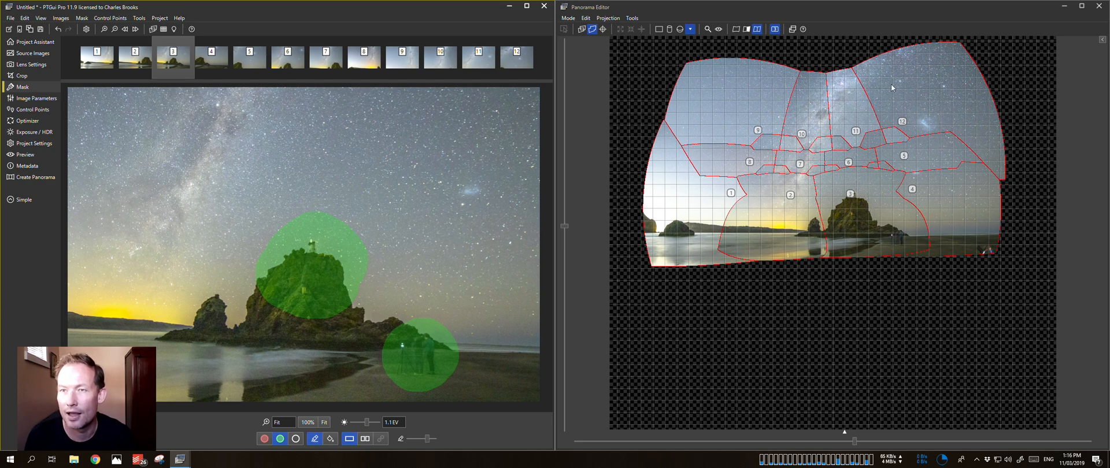
Open image 11's mask in the left pane and paint a green mask along the bright upper part of the Milky Way.
right_click(839, 89)
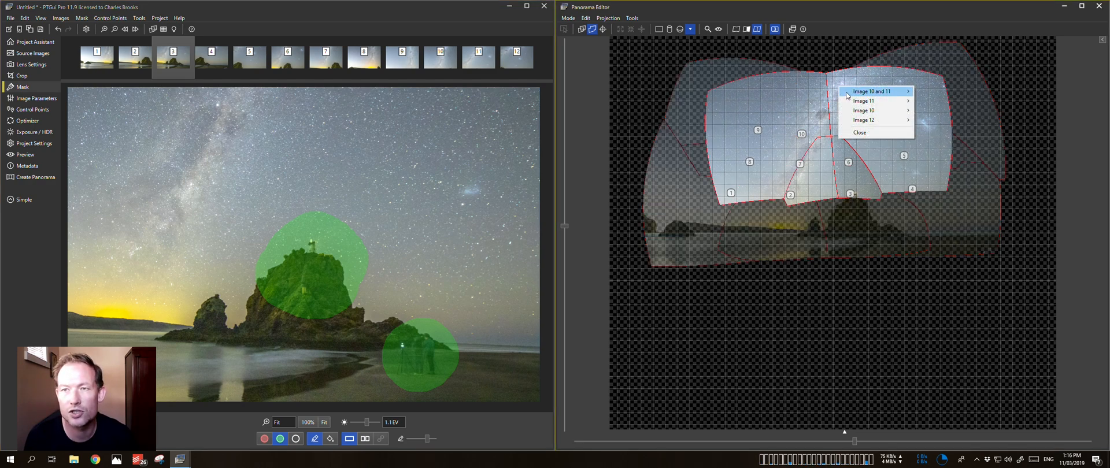
mouse_move(848, 95)
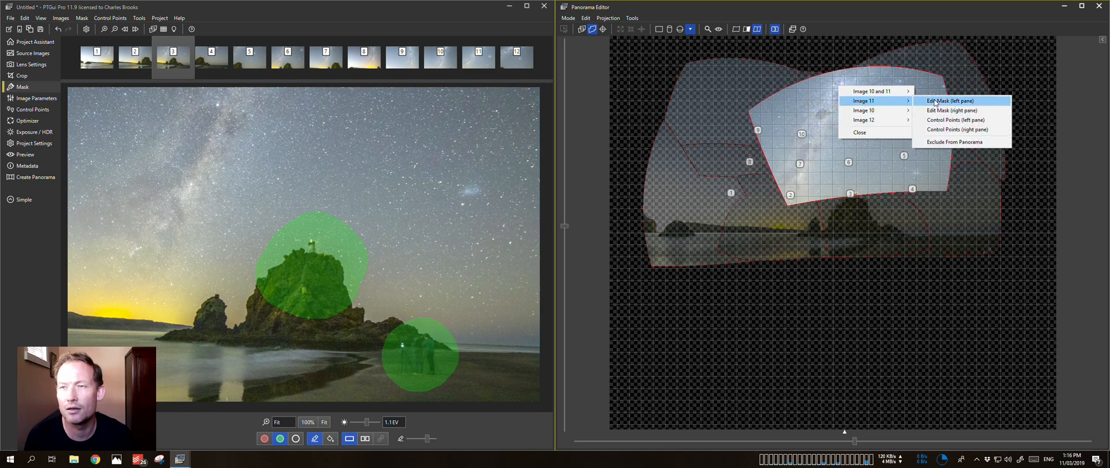
left_click(936, 102)
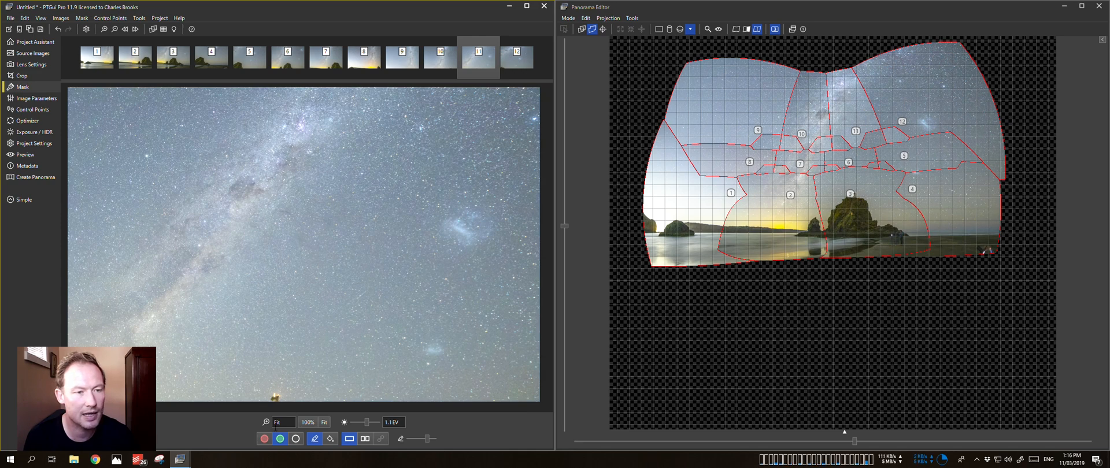
mouse_move(303, 130)
left_mouse_down()
mouse_move(264, 158)
mouse_move(233, 148)
mouse_move(229, 186)
mouse_move(265, 170)
mouse_move(235, 190)
mouse_move(228, 147)
mouse_move(261, 186)
left_mouse_up()
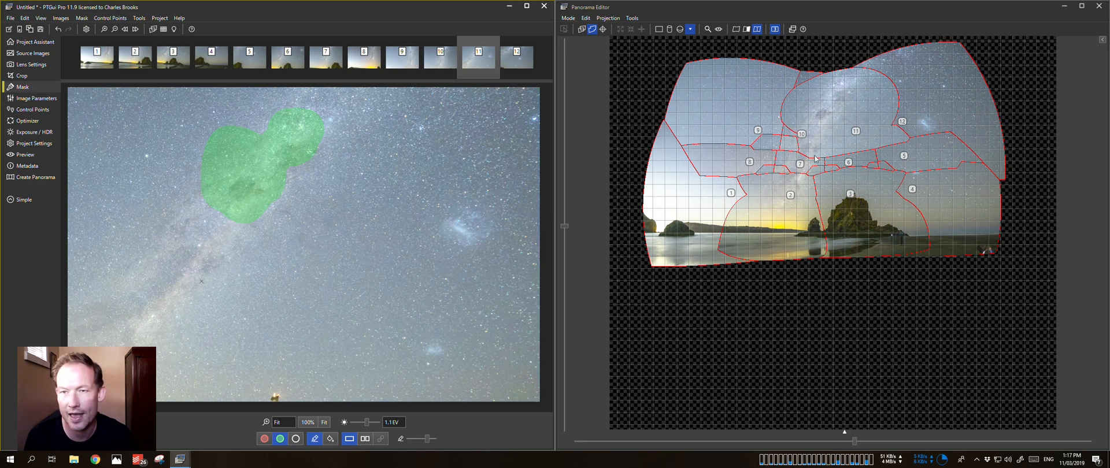
Open image 7's mask in the left pane and paint a green mask over the middle section of the Milky Way.
right_click(796, 161)
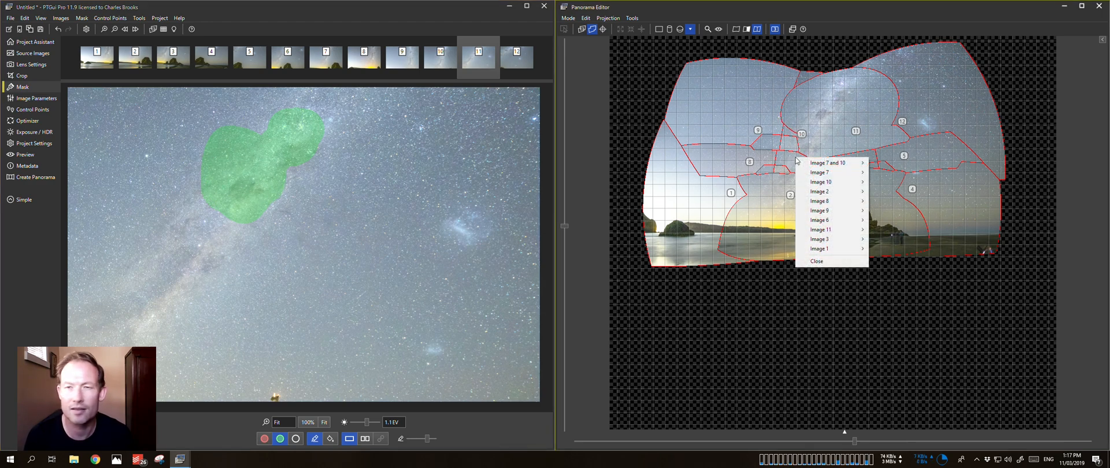
mouse_move(844, 175)
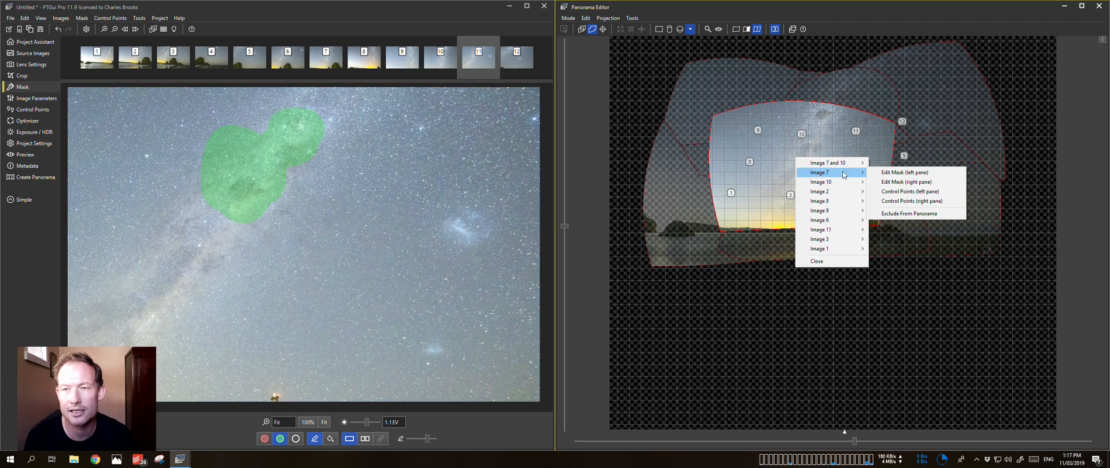
left_click(904, 172)
mouse_move(317, 198)
left_mouse_down()
mouse_move(287, 230)
mouse_move(301, 263)
mouse_move(317, 198)
mouse_move(281, 223)
mouse_move(313, 240)
mouse_move(310, 206)
mouse_move(277, 233)
mouse_move(307, 227)
mouse_move(287, 198)
mouse_move(265, 202)
mouse_move(272, 248)
mouse_move(312, 245)
left_mouse_up()
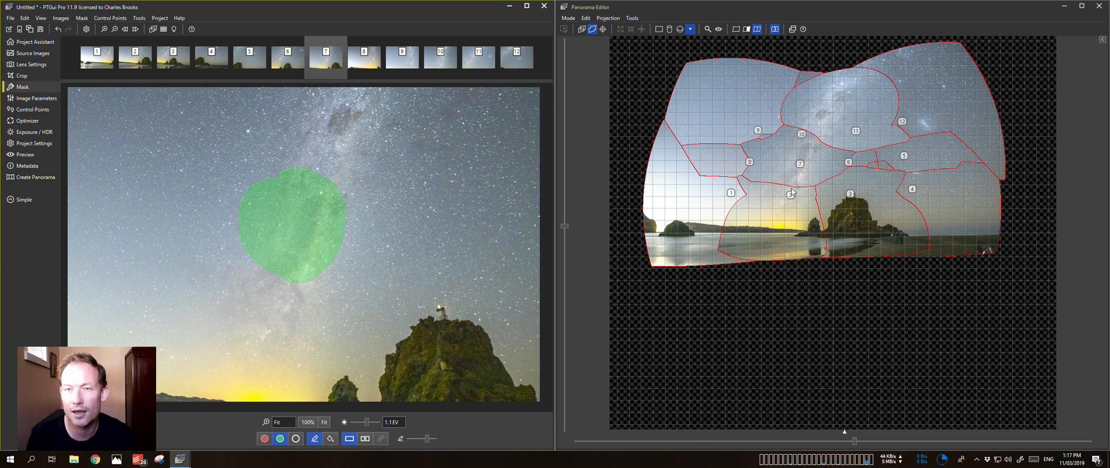
Open image 9's mask in the left pane and paint a small green patch in the sky beside the Milky Way.
right_click(766, 139)
mouse_move(779, 153)
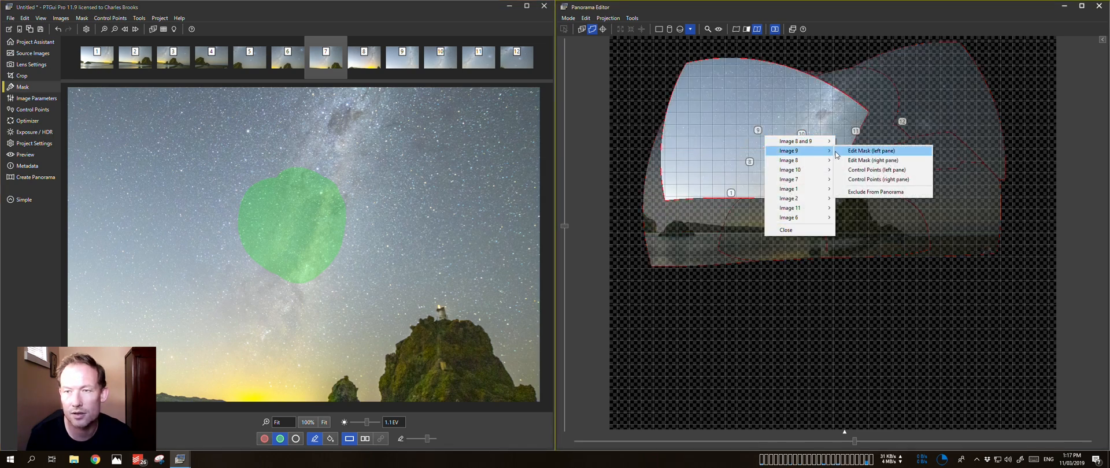
left_click(870, 150)
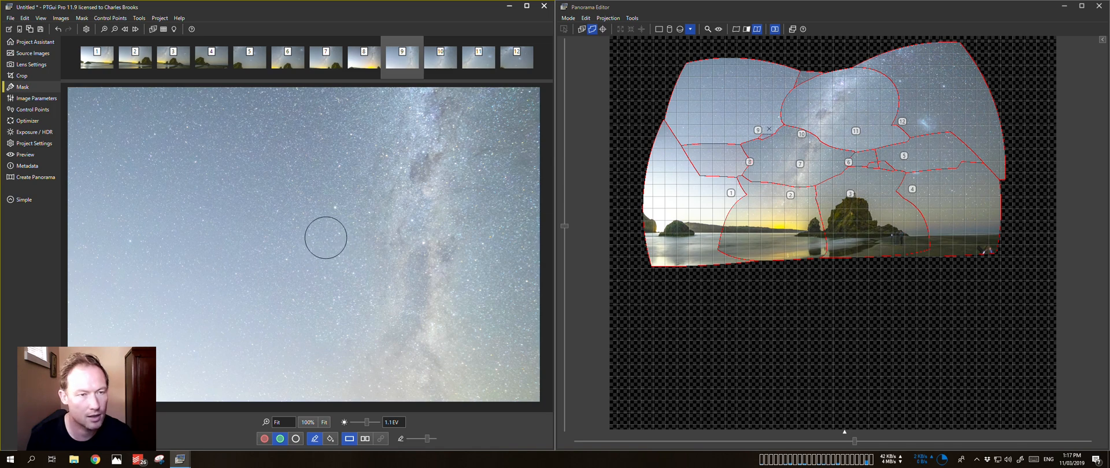
left_click_drag(325, 237, 323, 249)
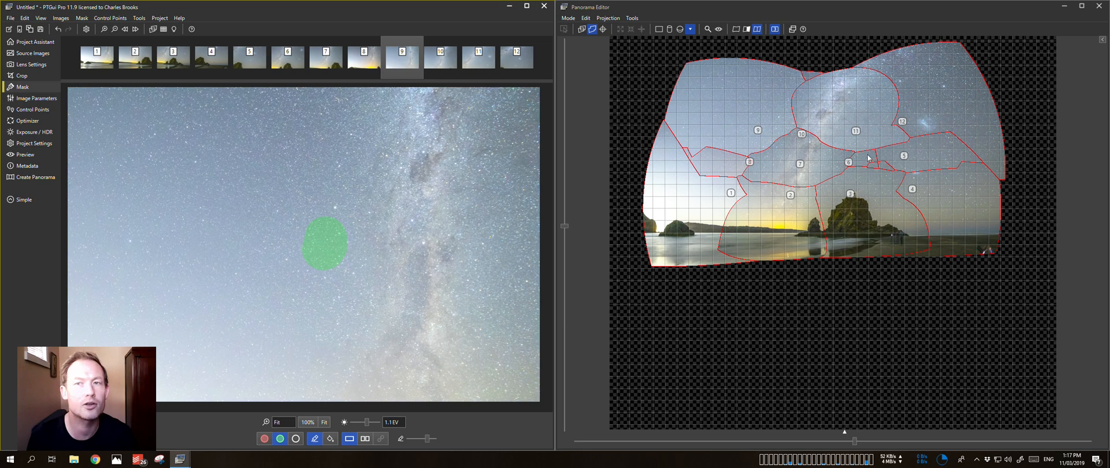
Open image 6's mask in the left pane and paint a green patch in the sky above the large rock.
right_click(881, 169)
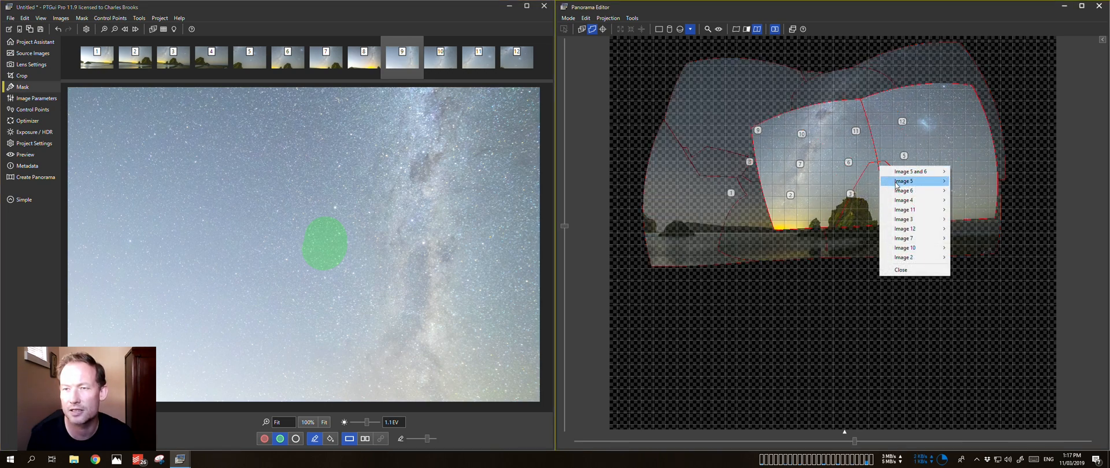
mouse_move(899, 195)
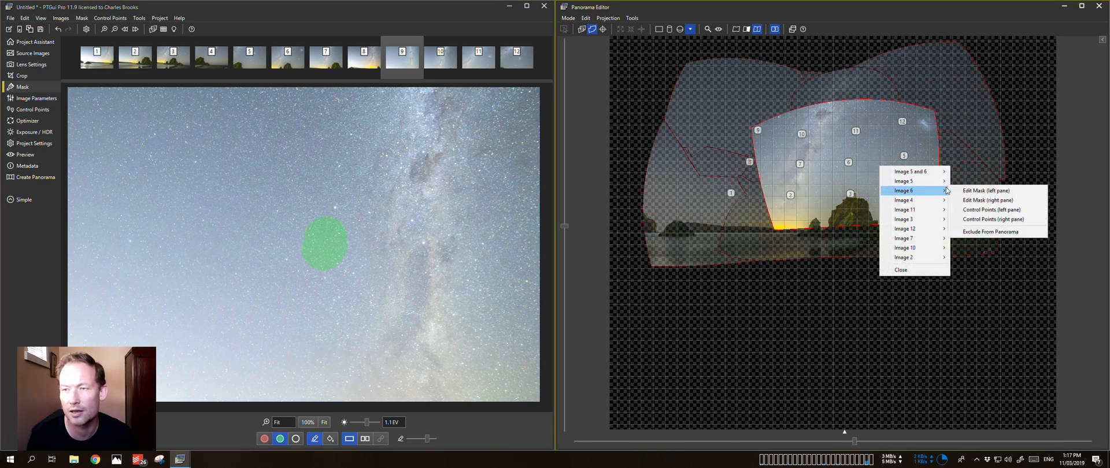
left_click(985, 190)
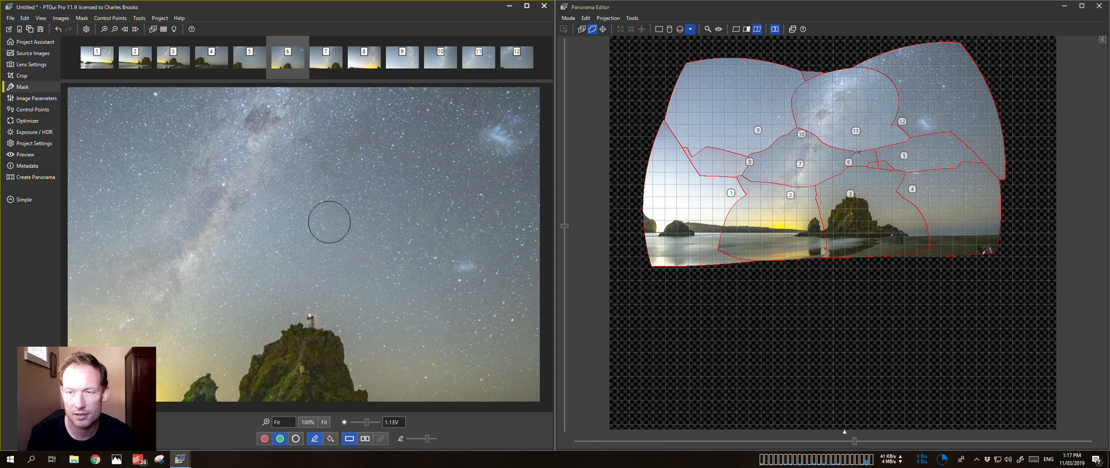
left_click_drag(327, 227, 353, 218)
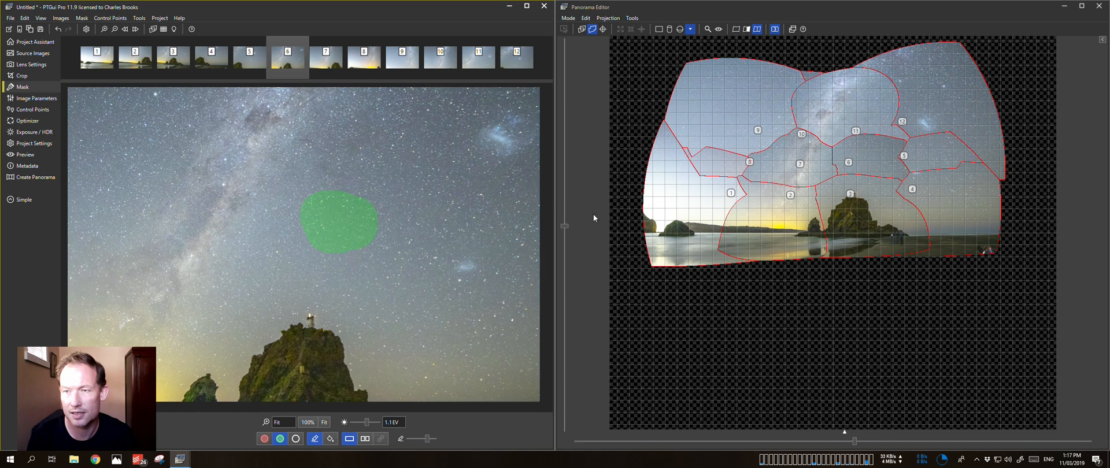
Open image 5's mask in the left pane and paint a green mask over the smaller, fainter Magellanic Cloud.
right_click(920, 177)
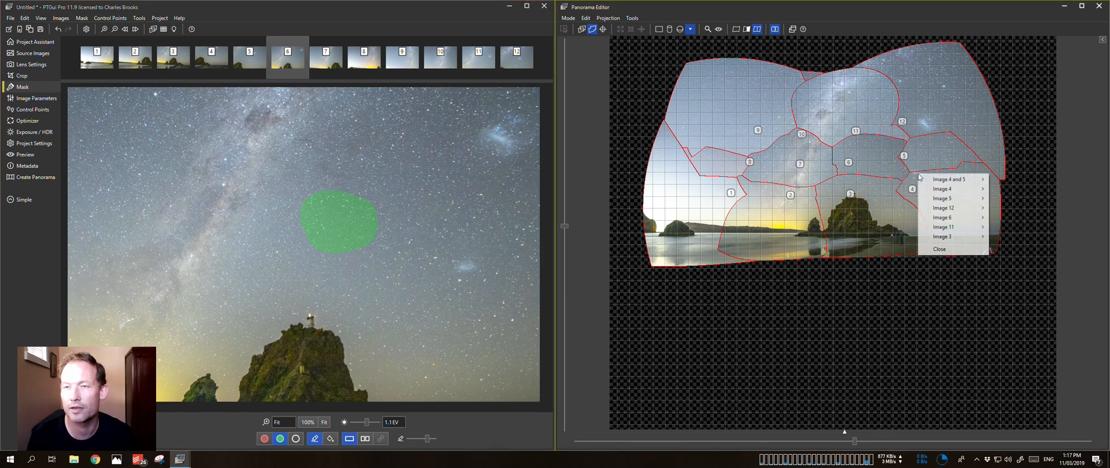
mouse_move(948, 190)
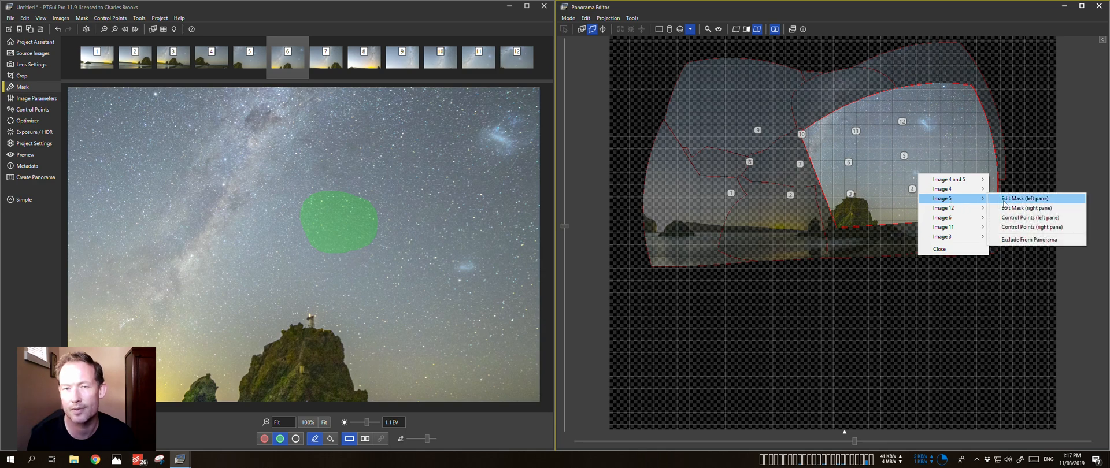
left_click(1024, 188)
left_click_drag(307, 287, 331, 283)
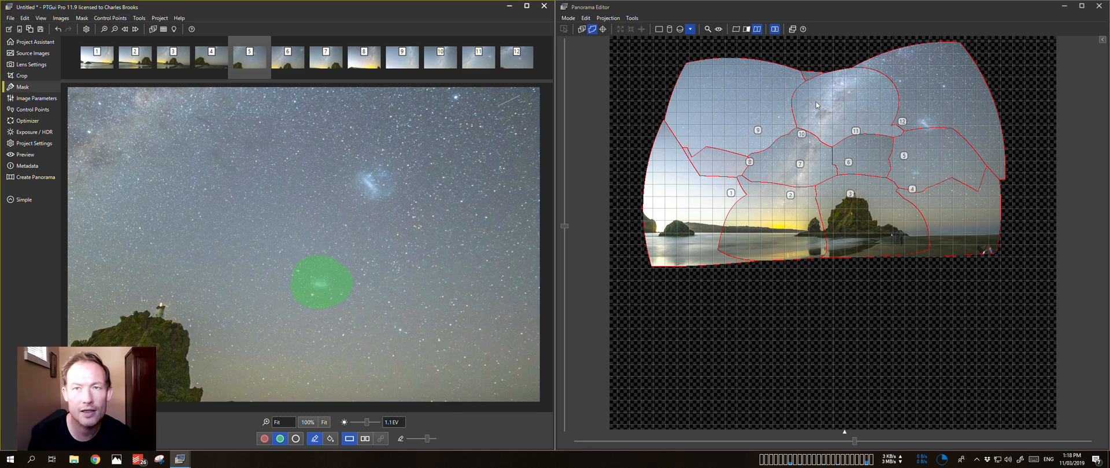
Hide the panorama's blend seams and paint a green mask in image 2 over the foreground water and rock reflections.
left_click(737, 30)
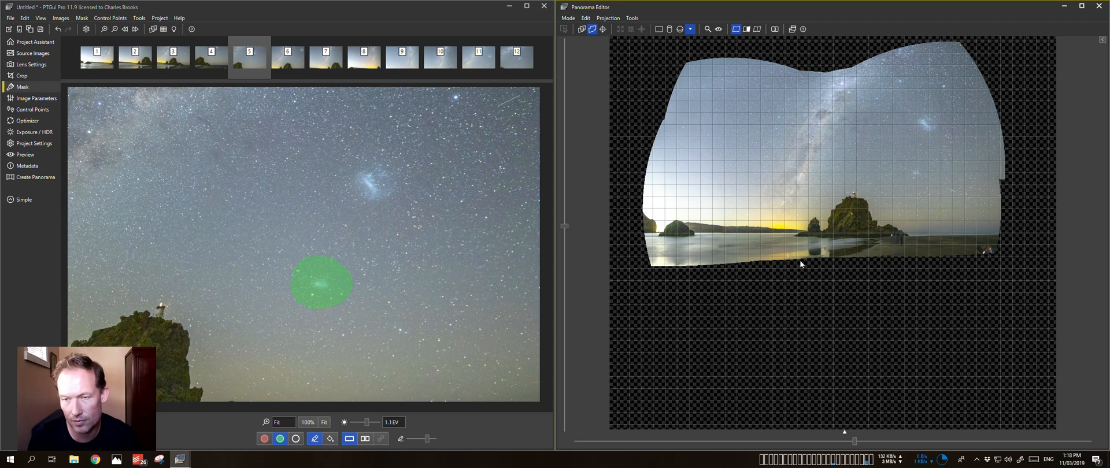
right_click(821, 251)
mouse_move(845, 274)
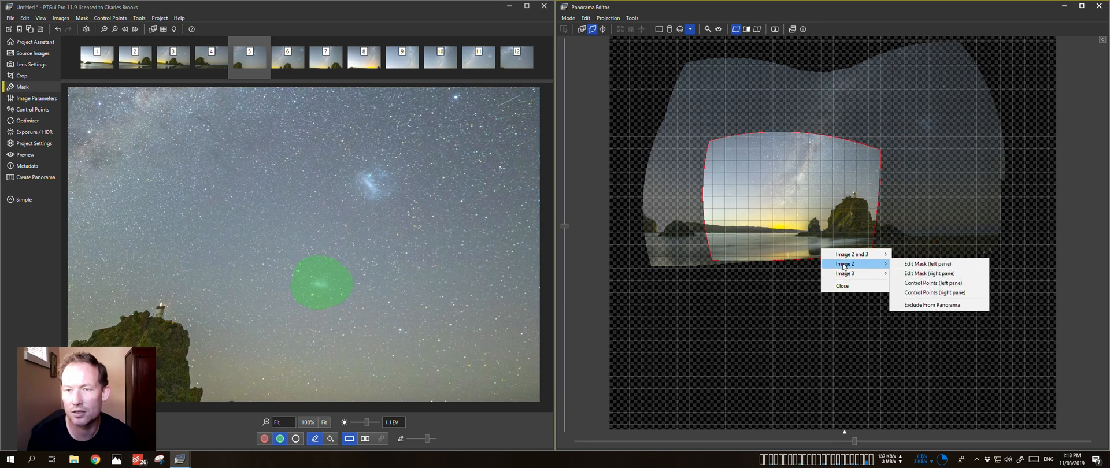
left_click(918, 263)
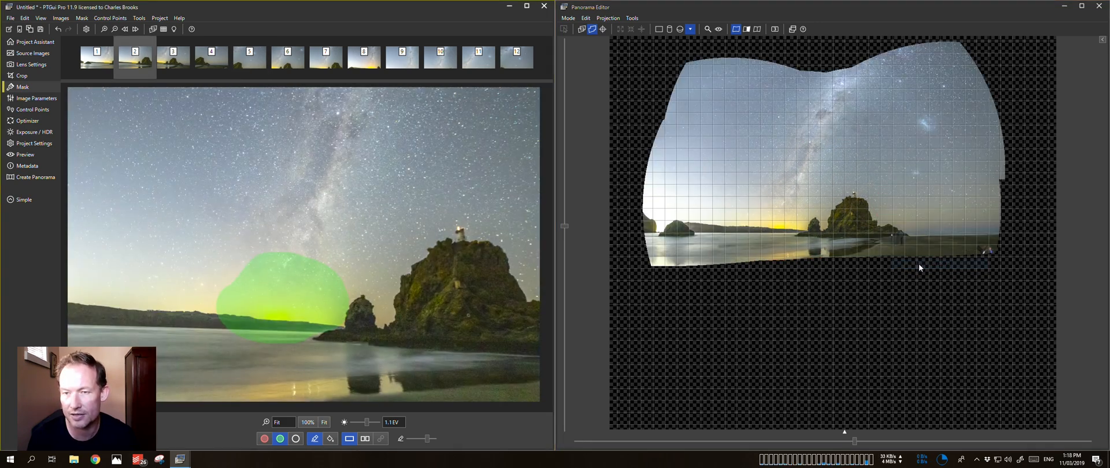
left_click(177, 65)
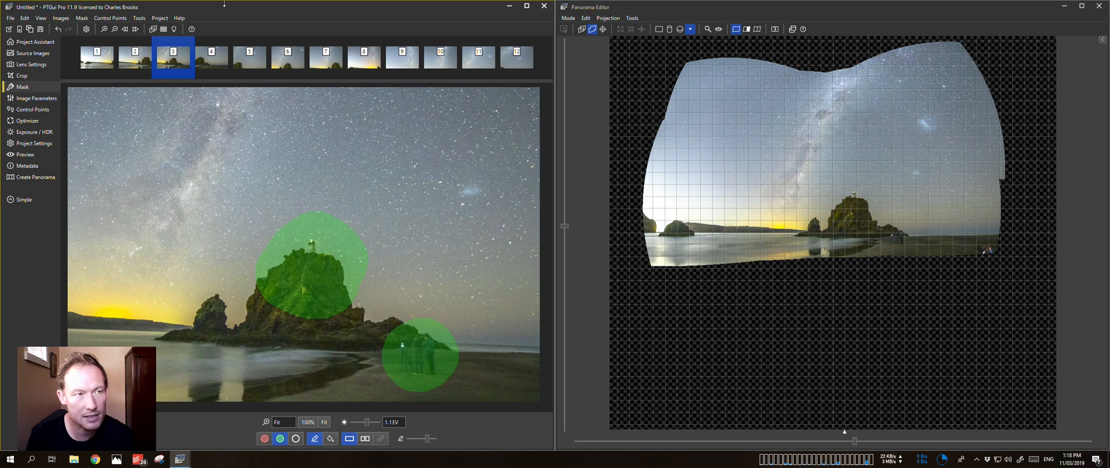
left_click(134, 69)
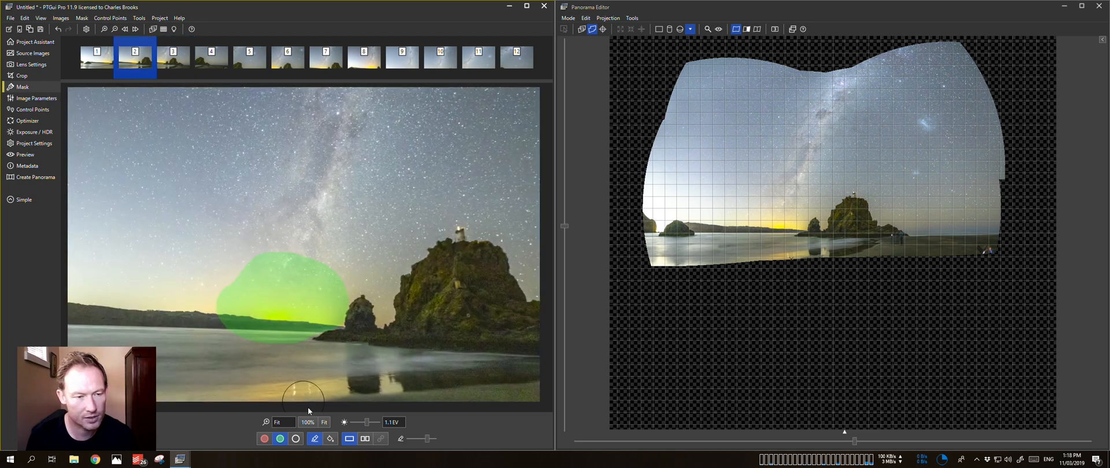
mouse_move(306, 377)
left_mouse_down()
mouse_move(503, 390)
mouse_move(252, 397)
mouse_move(391, 379)
mouse_move(534, 405)
mouse_move(508, 391)
left_mouse_up()
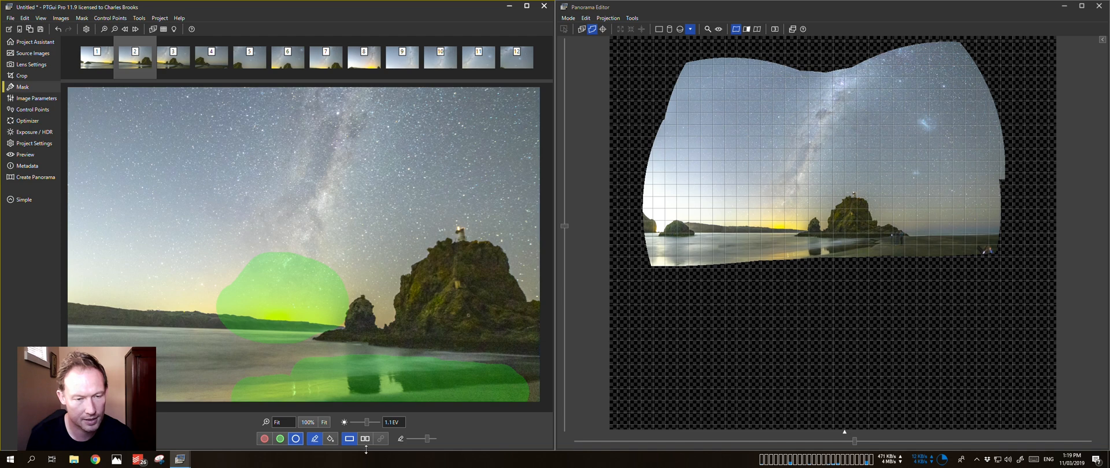
Reduce the brush size and paint a small red mask in image 3 over the wet sand beside the people.
left_click_drag(424, 440, 418, 440)
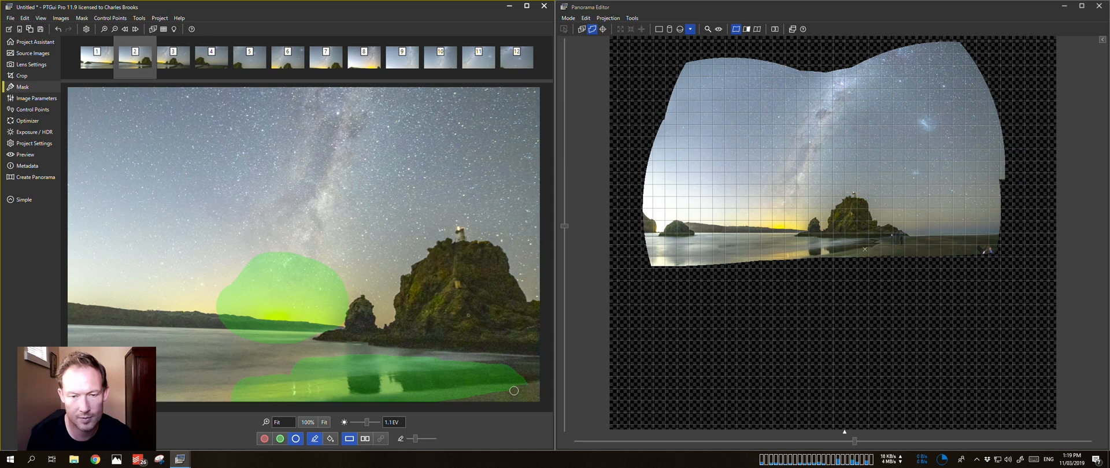
left_click(173, 57)
left_click(278, 440)
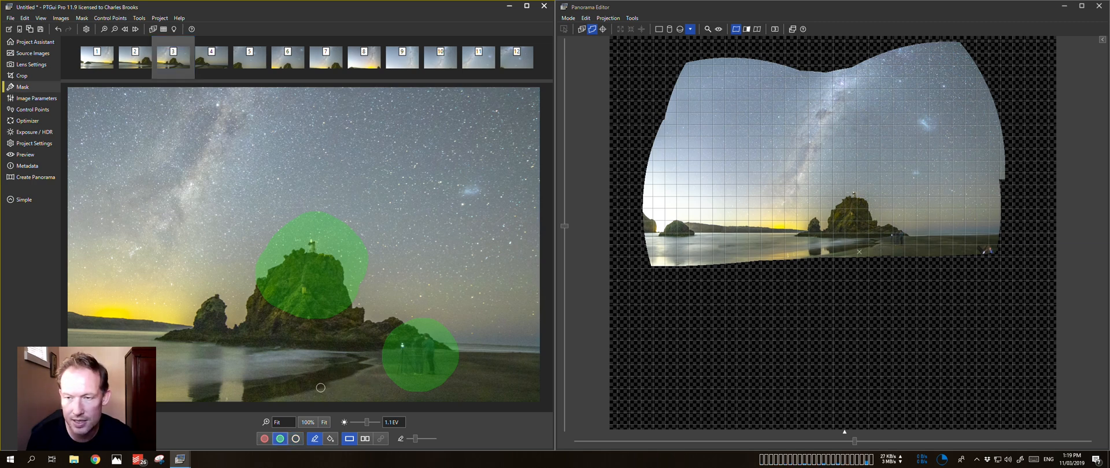
left_click(264, 438)
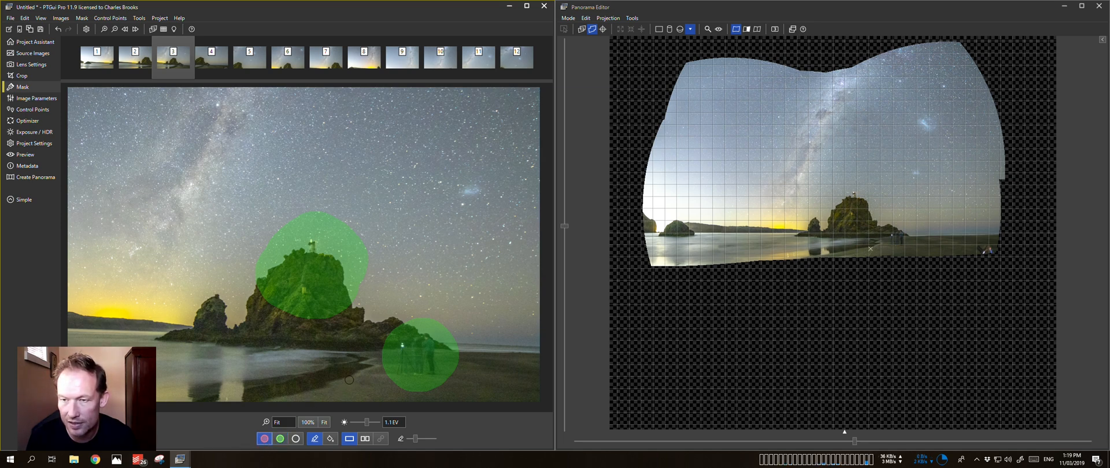
mouse_move(348, 380)
left_mouse_down()
mouse_move(372, 379)
mouse_move(355, 379)
left_mouse_up()
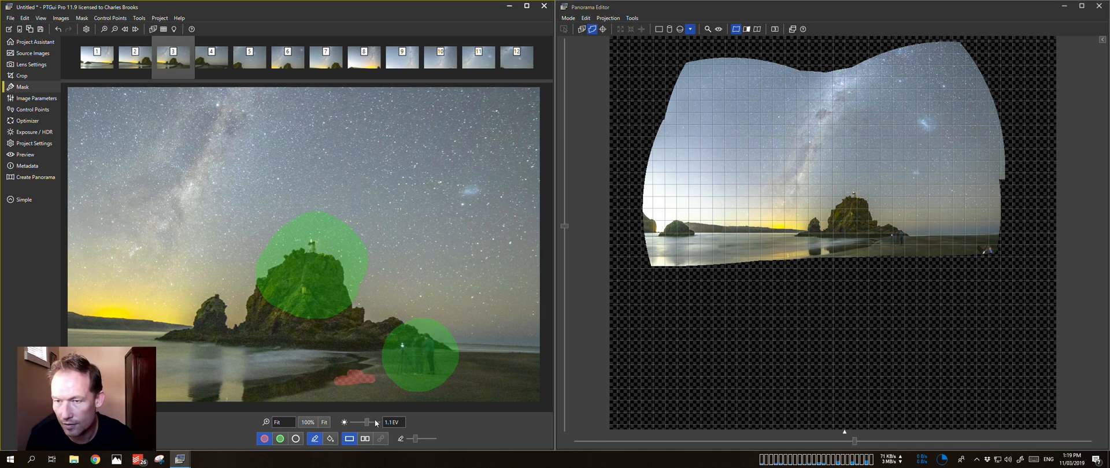
left_click_drag(375, 357, 360, 381)
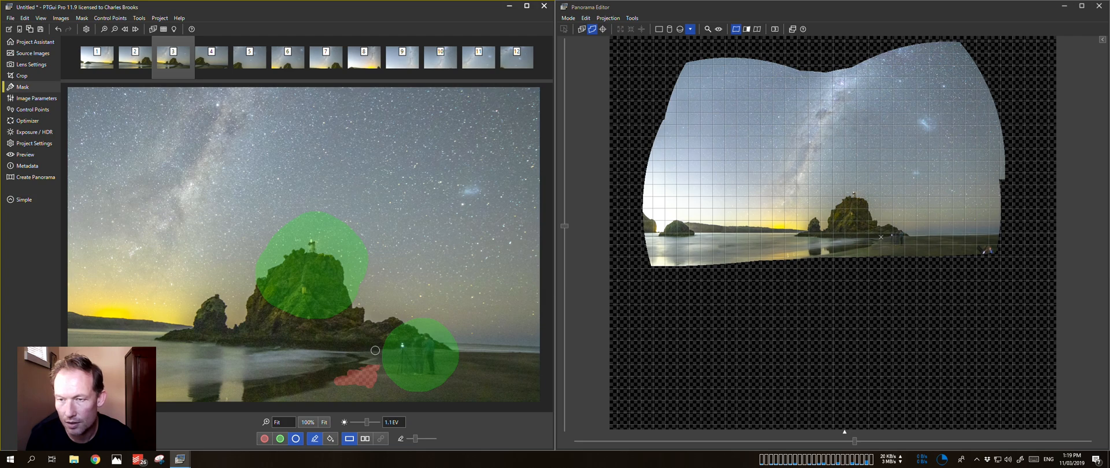
Inspect the large rock and the shoreline below it in the panorama's detail view, and close the view.
left_click(707, 29)
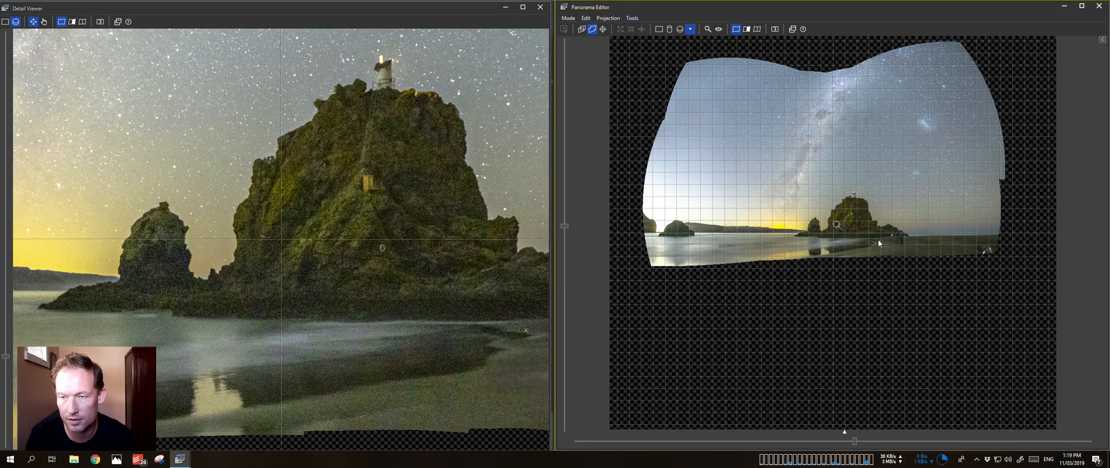
mouse_move(406, 326)
left_mouse_down()
mouse_move(331, 291)
mouse_move(450, 339)
left_mouse_up()
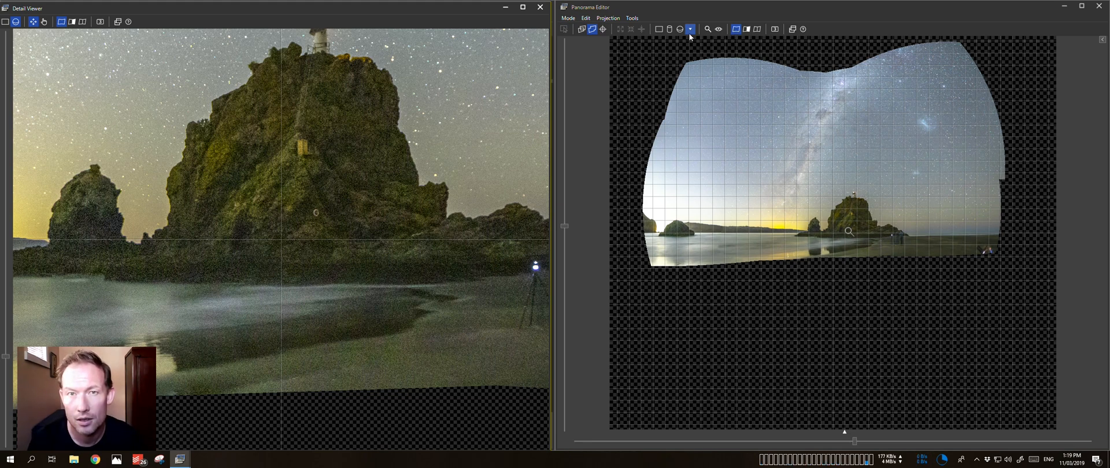
left_click(541, 7)
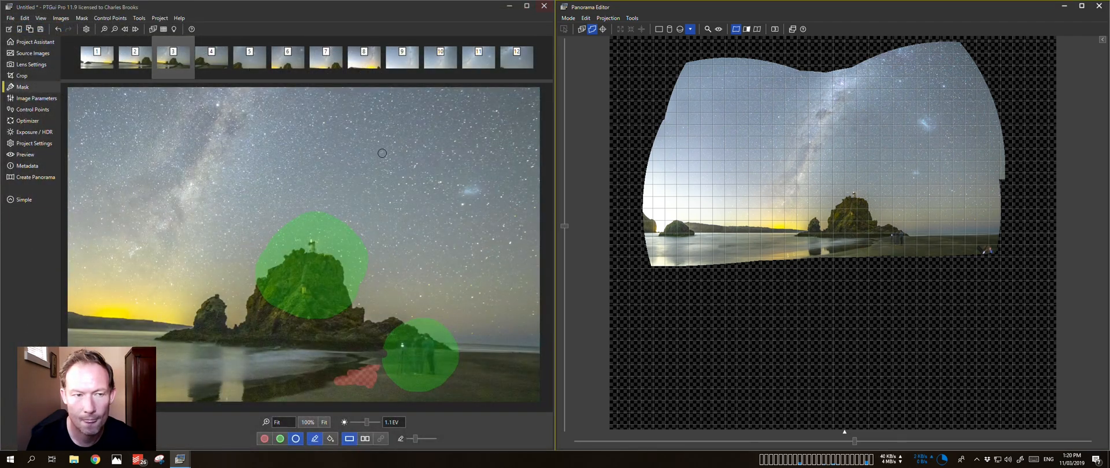
Paint a red mask with a larger brush over the upper-right sky corner of image 1.
left_click(99, 62)
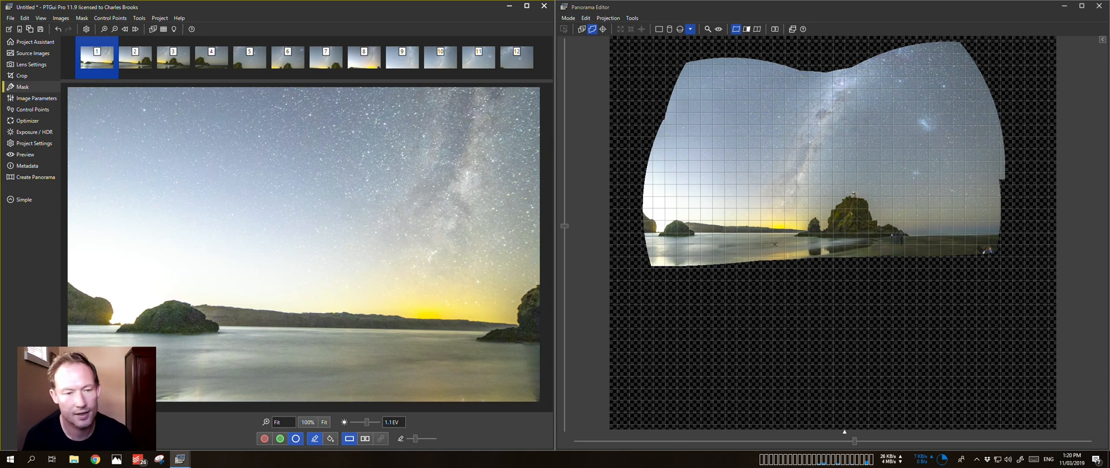
left_click(264, 439)
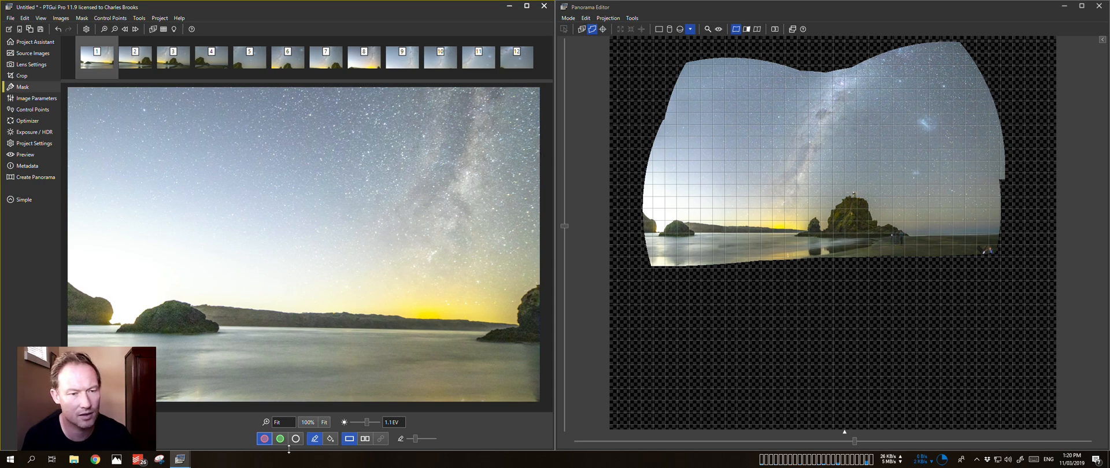
left_click_drag(414, 441, 425, 443)
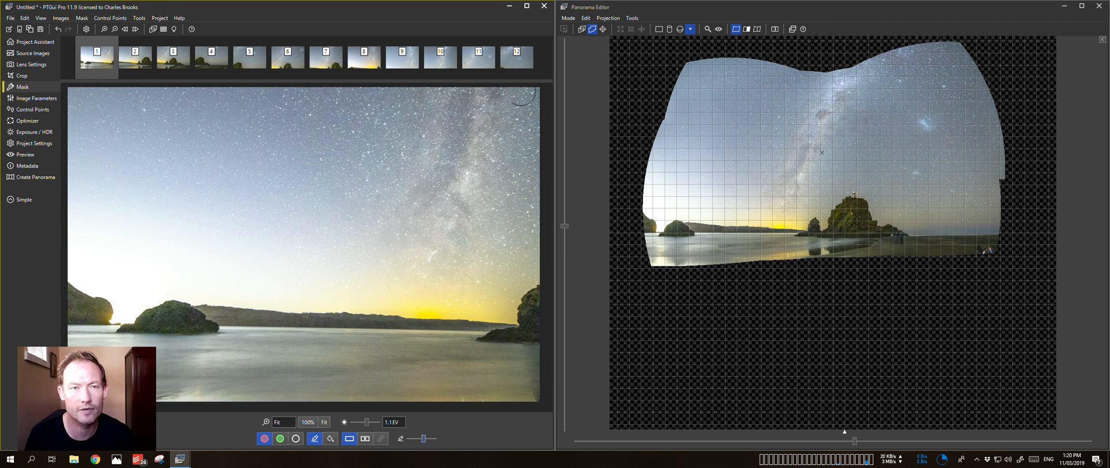
mouse_move(530, 111)
left_mouse_down()
mouse_move(495, 93)
mouse_move(534, 152)
mouse_move(501, 95)
mouse_move(532, 148)
mouse_move(513, 96)
mouse_move(527, 132)
mouse_move(506, 162)
mouse_move(486, 98)
mouse_move(526, 126)
mouse_move(542, 193)
mouse_move(531, 173)
left_mouse_up()
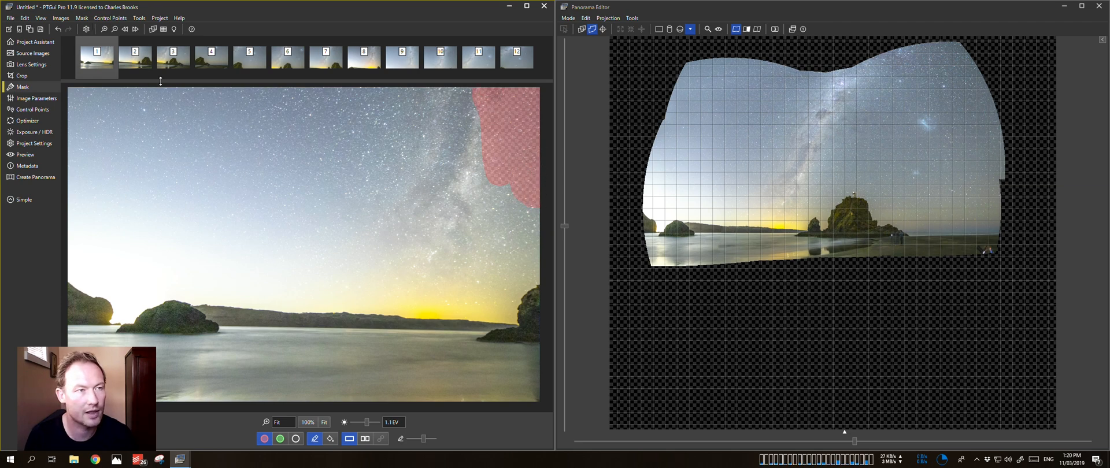
Paint red masks down the upper-right sky edges of images 2 and 3 and over the upper-right corner of image 4.
left_click(142, 61)
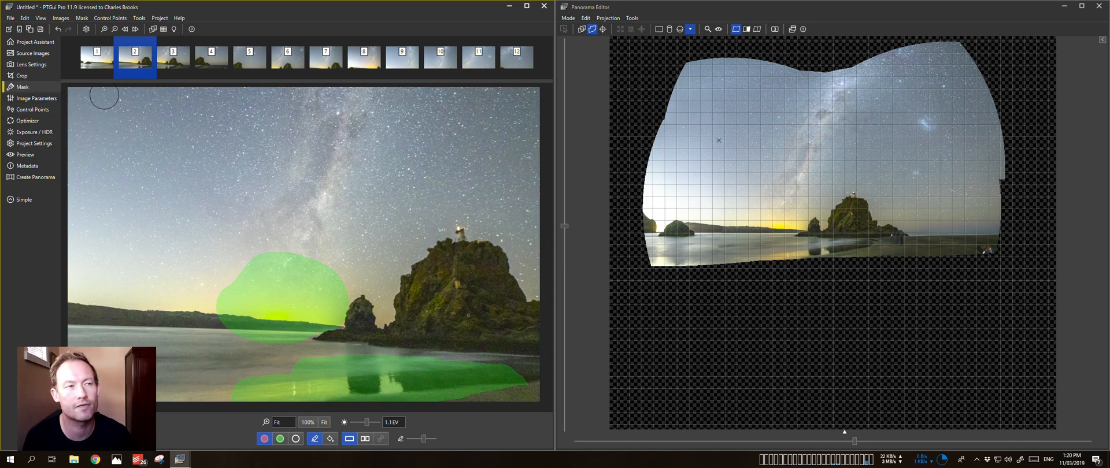
mouse_move(515, 99)
left_mouse_down()
mouse_move(544, 111)
mouse_move(517, 100)
mouse_move(546, 180)
mouse_move(522, 119)
mouse_move(523, 295)
left_mouse_up()
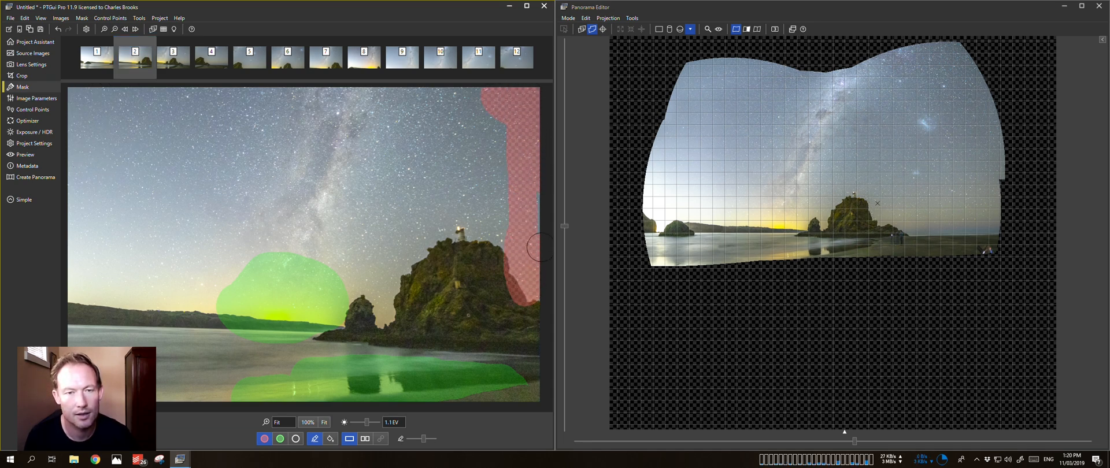
left_click(179, 63)
mouse_move(478, 101)
left_mouse_down()
mouse_move(535, 151)
mouse_move(503, 89)
mouse_move(544, 146)
mouse_move(517, 86)
mouse_move(543, 121)
mouse_move(517, 81)
mouse_move(526, 254)
left_mouse_up()
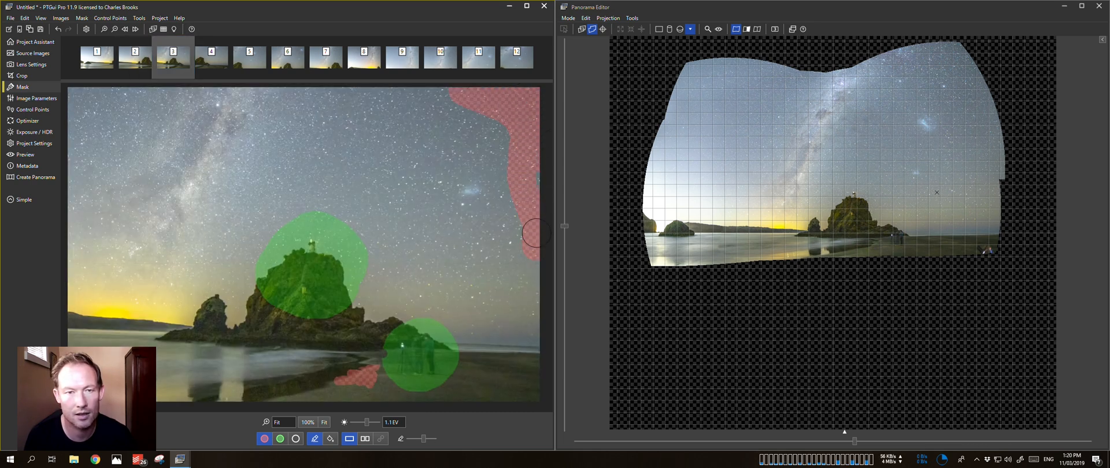
left_click(216, 64)
mouse_move(474, 93)
left_mouse_down()
mouse_move(561, 142)
mouse_move(514, 95)
mouse_move(518, 124)
mouse_move(494, 85)
mouse_move(543, 180)
mouse_move(483, 97)
mouse_move(518, 156)
mouse_move(495, 119)
left_mouse_up()
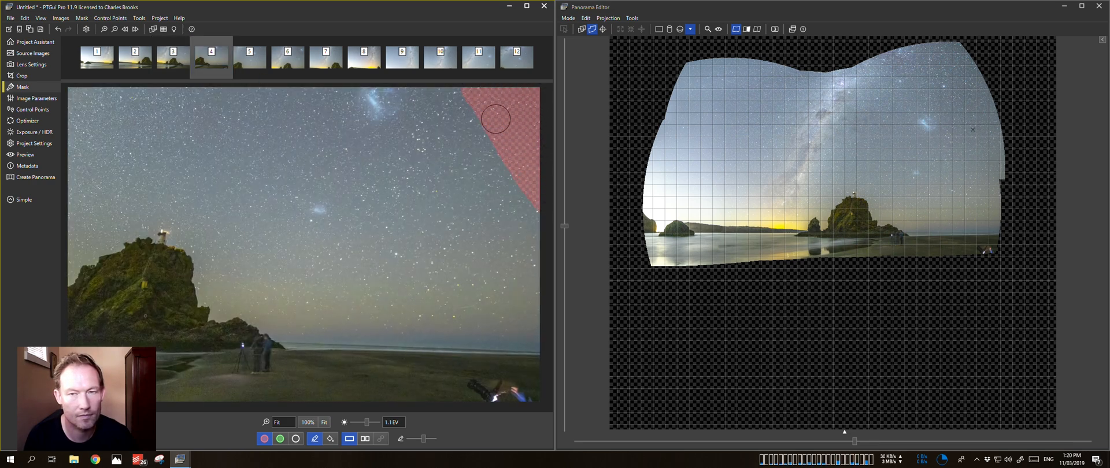
Paint a thin green mask with a smaller brush over the light streak in the upper-right corner of image 5.
left_click(256, 64)
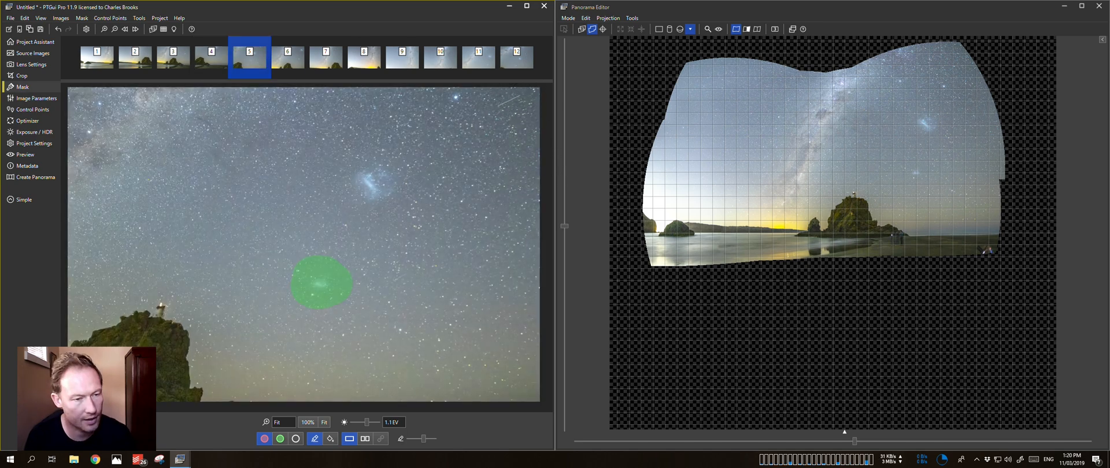
left_click(283, 441)
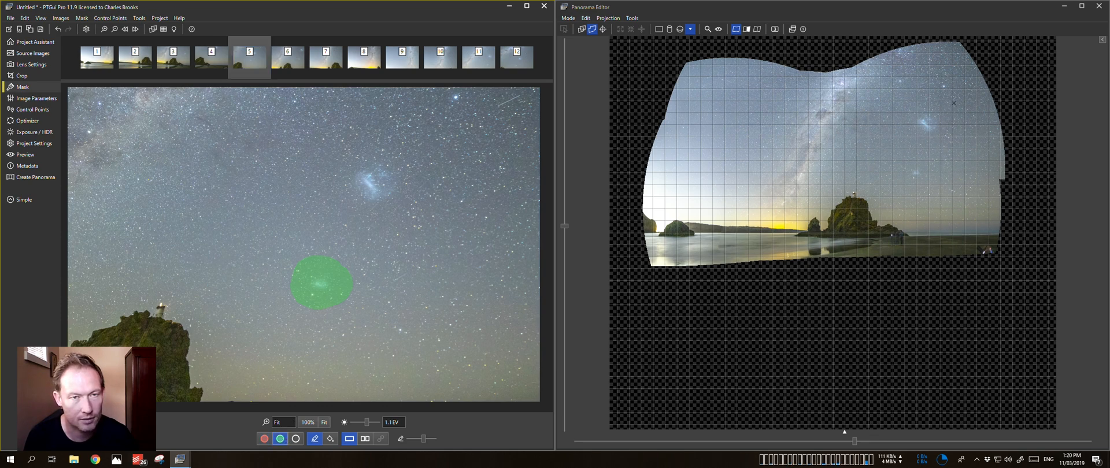
left_click_drag(427, 442, 416, 441)
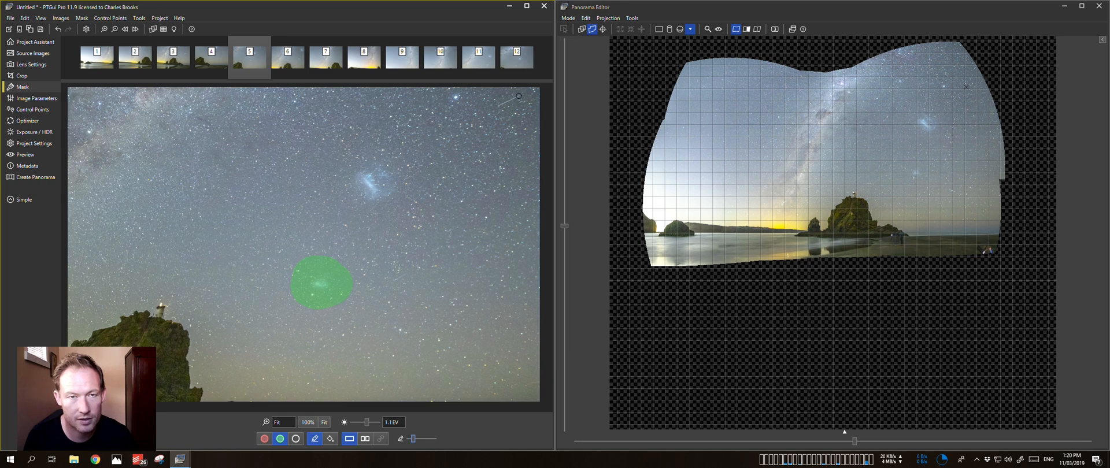
left_click_drag(512, 98, 500, 103)
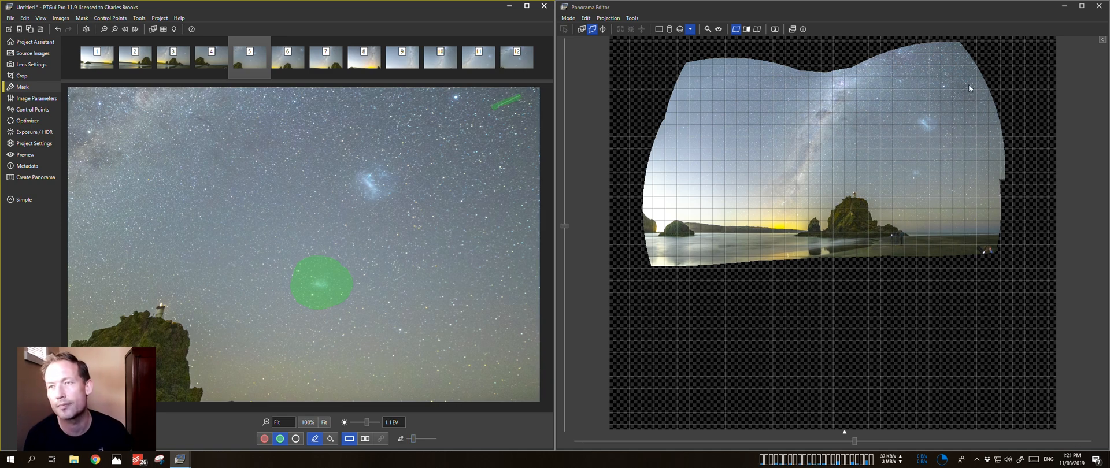
Paint a red mask with an enlarged brush over the upper-right sky corner of image 6.
left_click(297, 63)
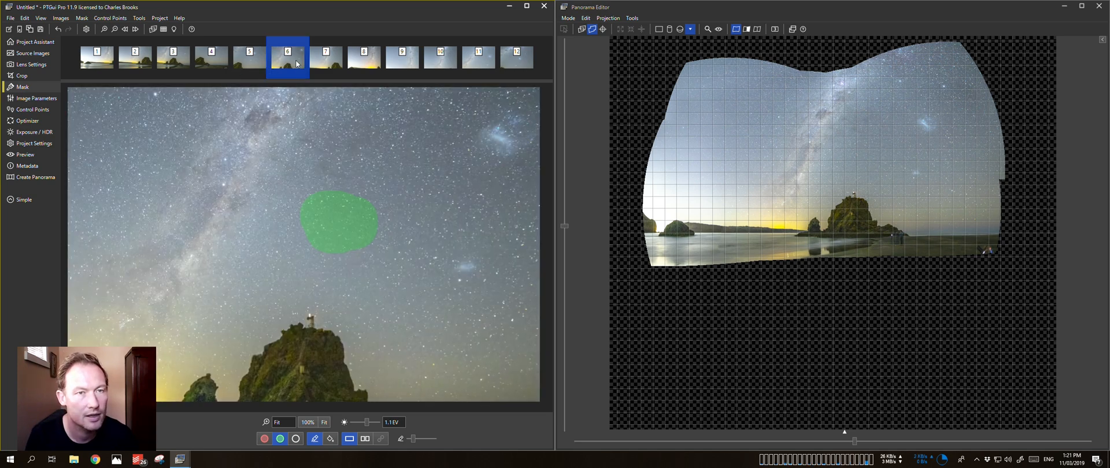
left_click(269, 434)
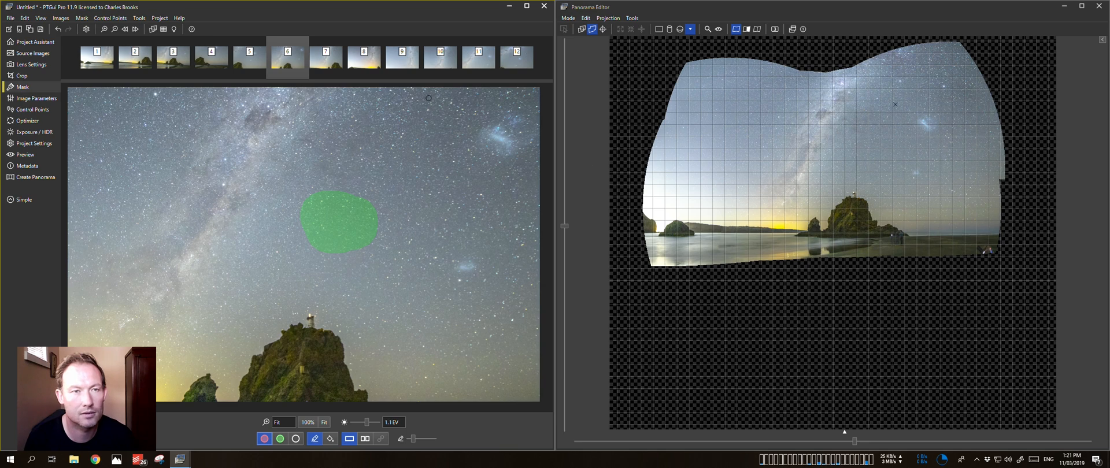
left_click_drag(412, 437, 427, 439)
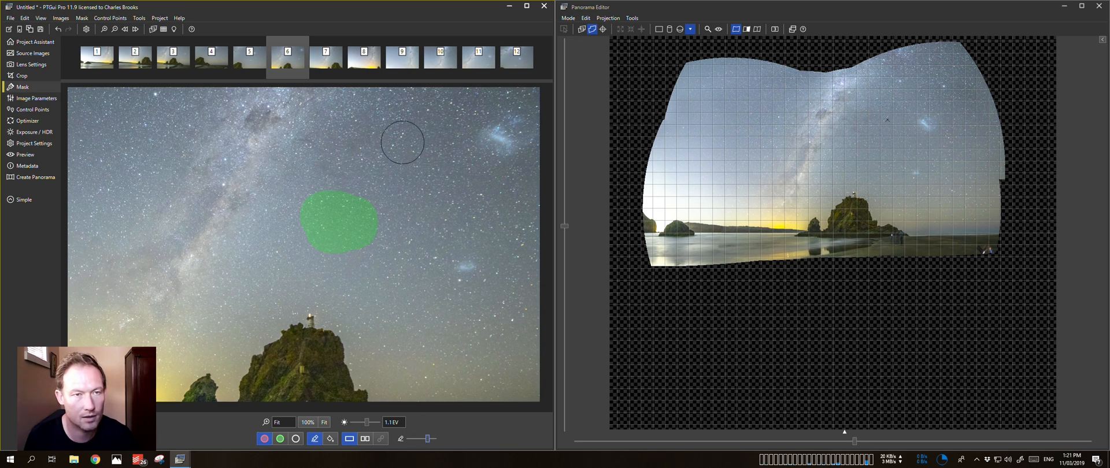
mouse_move(409, 104)
left_mouse_down()
mouse_move(468, 97)
mouse_move(516, 123)
mouse_move(520, 164)
mouse_move(623, 106)
left_mouse_up()
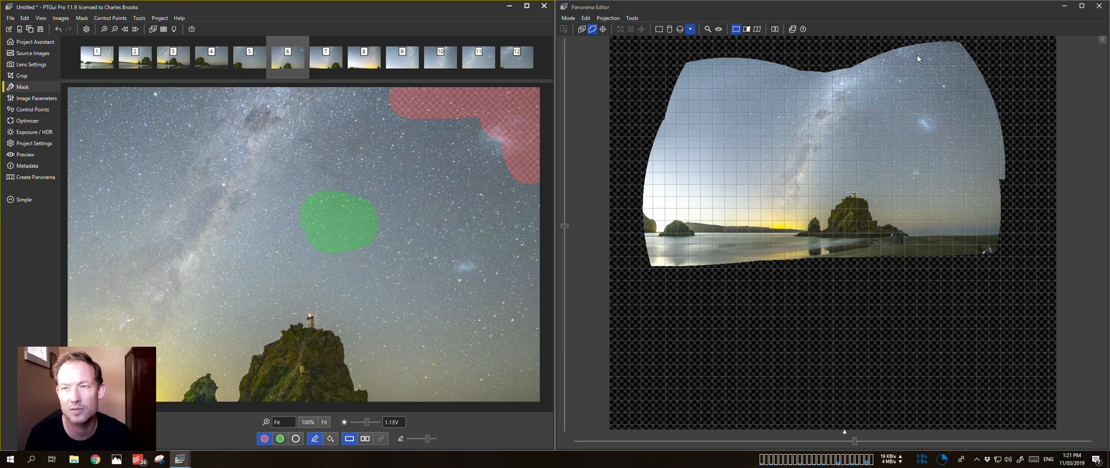
Paint red masks over the upper-right sky corners of images 7 and 8.
left_click(328, 67)
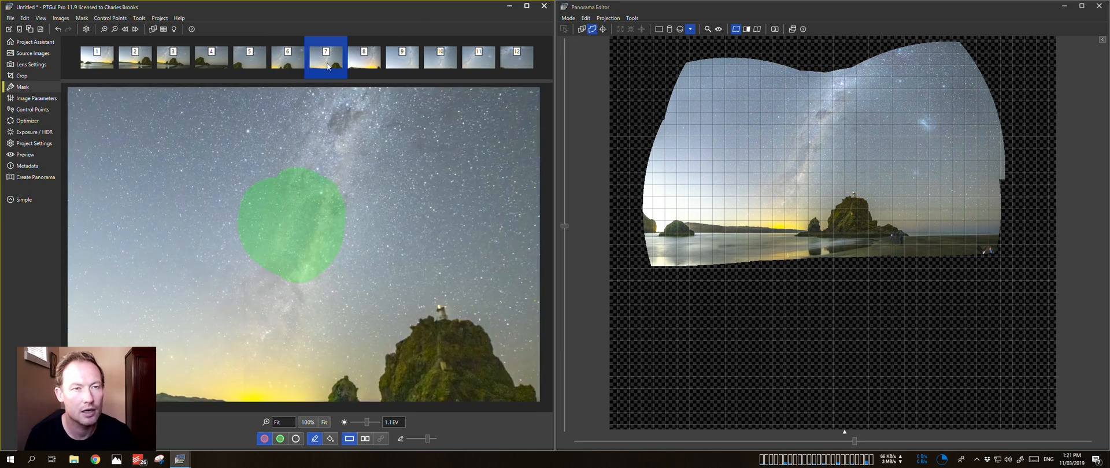
mouse_move(419, 102)
left_mouse_down()
mouse_move(494, 99)
mouse_move(525, 124)
left_mouse_up()
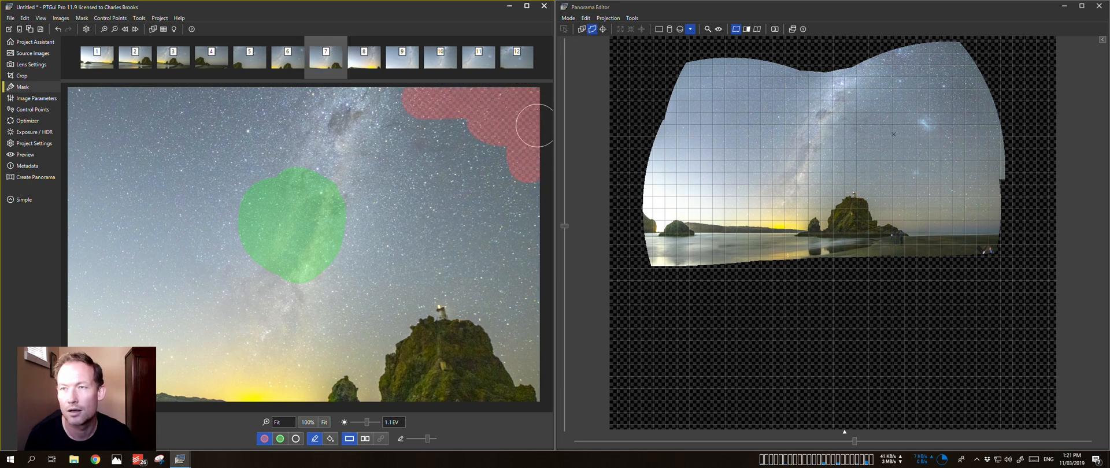
left_click(373, 65)
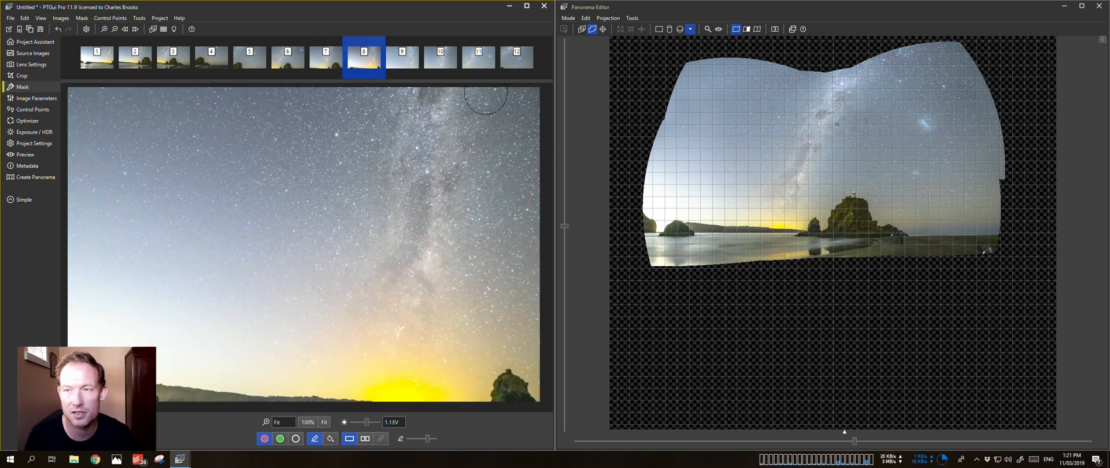
mouse_move(513, 105)
left_mouse_down()
mouse_move(497, 107)
mouse_move(529, 210)
mouse_move(520, 148)
left_mouse_up()
Paint red masks over the upper-right sky corners of images 9, 10 and 11.
left_click(401, 65)
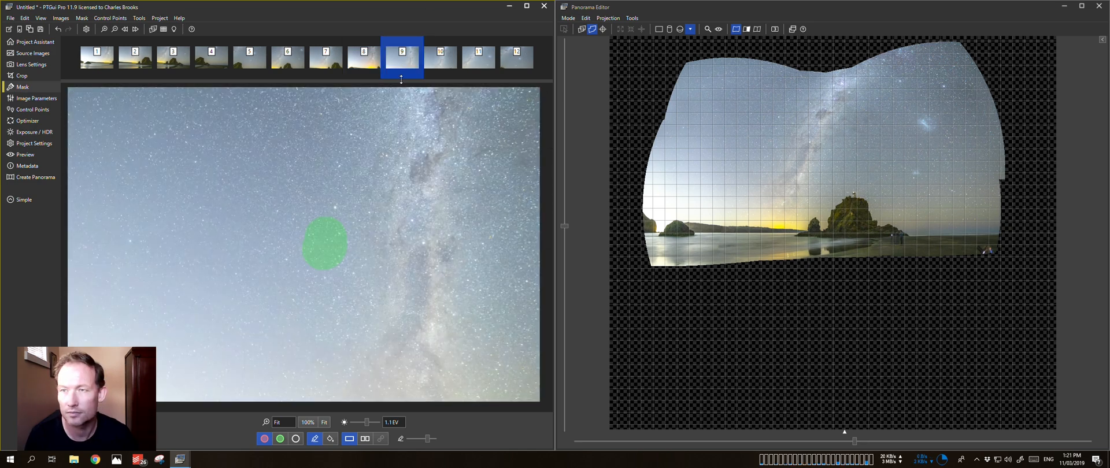
mouse_move(508, 104)
left_mouse_down()
mouse_move(514, 119)
mouse_move(514, 101)
left_mouse_up()
left_click(435, 65)
mouse_move(553, 141)
left_mouse_down()
mouse_move(487, 140)
mouse_move(553, 141)
left_mouse_up()
mouse_move(520, 98)
left_mouse_down()
mouse_move(445, 111)
mouse_move(498, 112)
mouse_move(513, 141)
mouse_move(495, 105)
mouse_move(531, 150)
left_mouse_up()
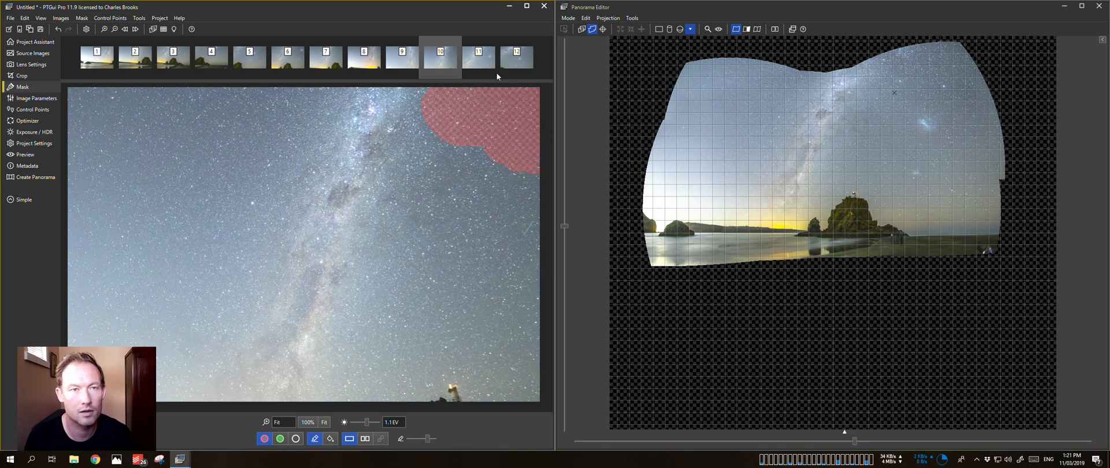
left_click(484, 61)
mouse_move(495, 99)
left_mouse_down()
mouse_move(533, 105)
mouse_move(547, 129)
mouse_move(517, 107)
mouse_move(444, 139)
mouse_move(525, 169)
mouse_move(461, 85)
mouse_move(520, 167)
left_mouse_up()
Try a red mask over the upper-right sky corner of image 12, and erase it.
left_click(519, 63)
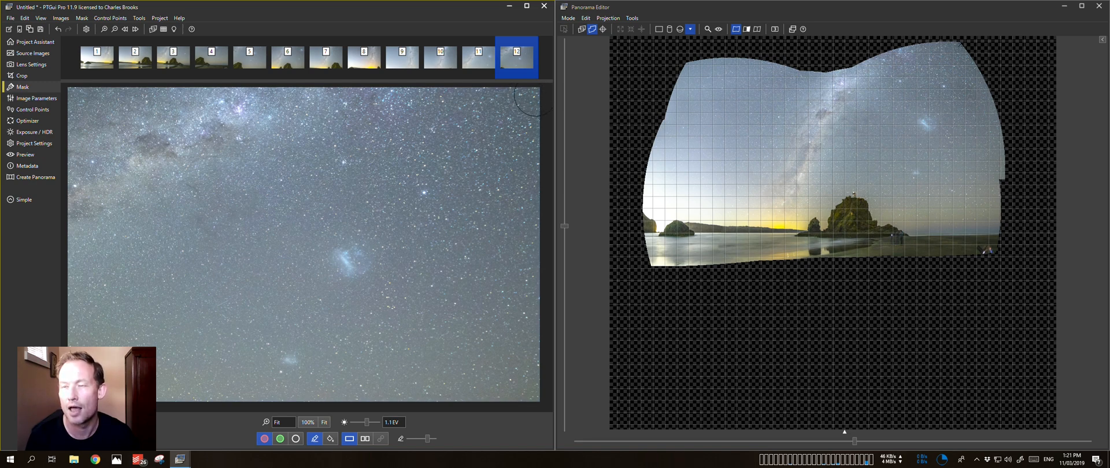
mouse_move(529, 100)
left_mouse_down()
mouse_move(475, 82)
mouse_move(537, 115)
mouse_move(433, 106)
left_mouse_up()
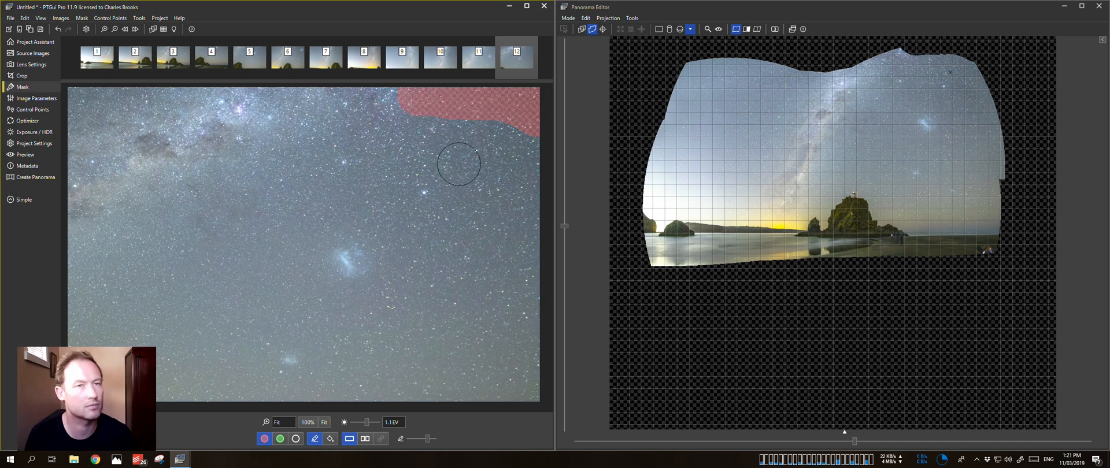
left_click(296, 439)
mouse_move(383, 105)
left_mouse_down()
mouse_move(497, 100)
mouse_move(520, 121)
left_mouse_up()
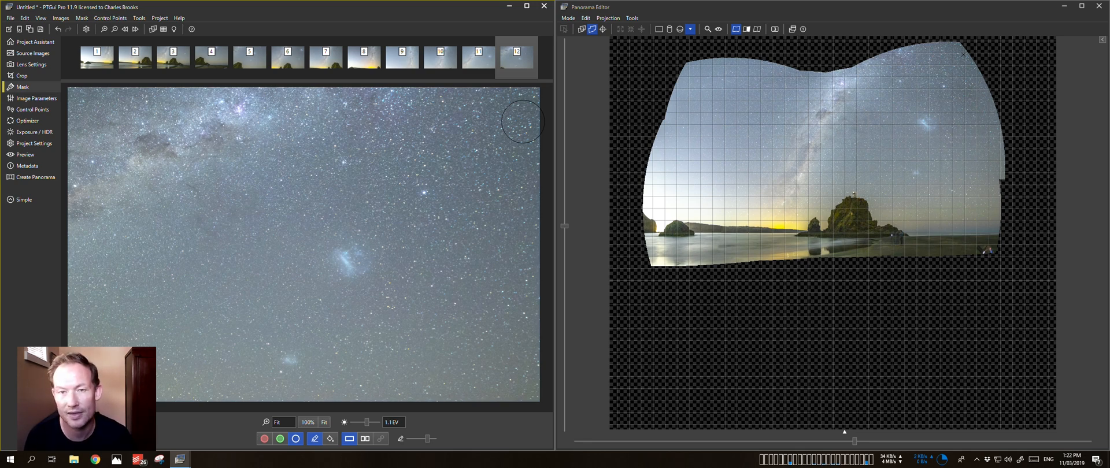
Optimize the panorama's exposure and color with the automatic adjustment in the Exposure / HDR settings.
left_click(23, 44)
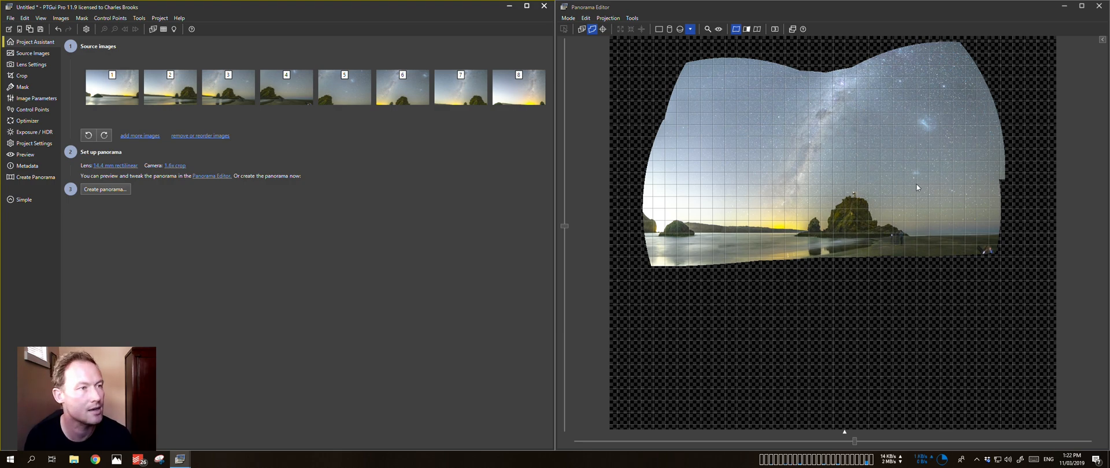
left_click(29, 136)
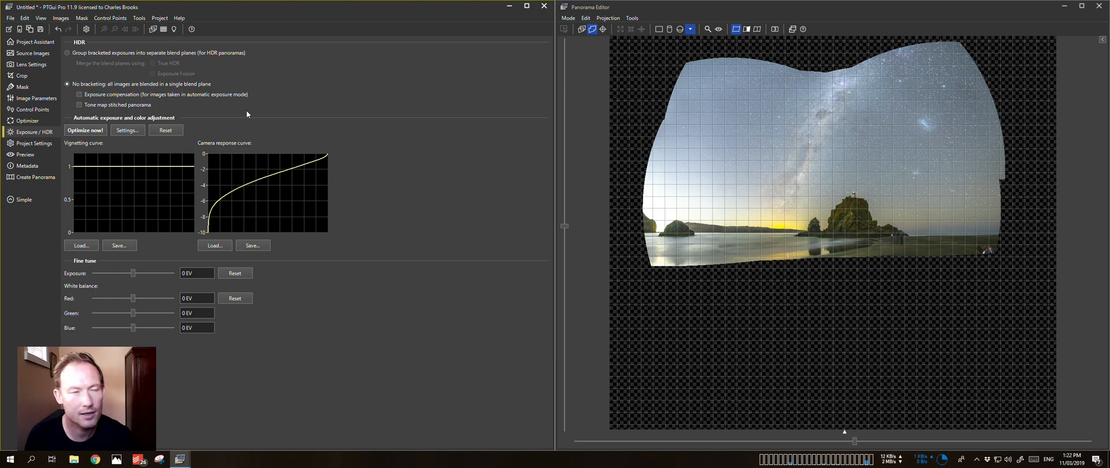
left_click(96, 133)
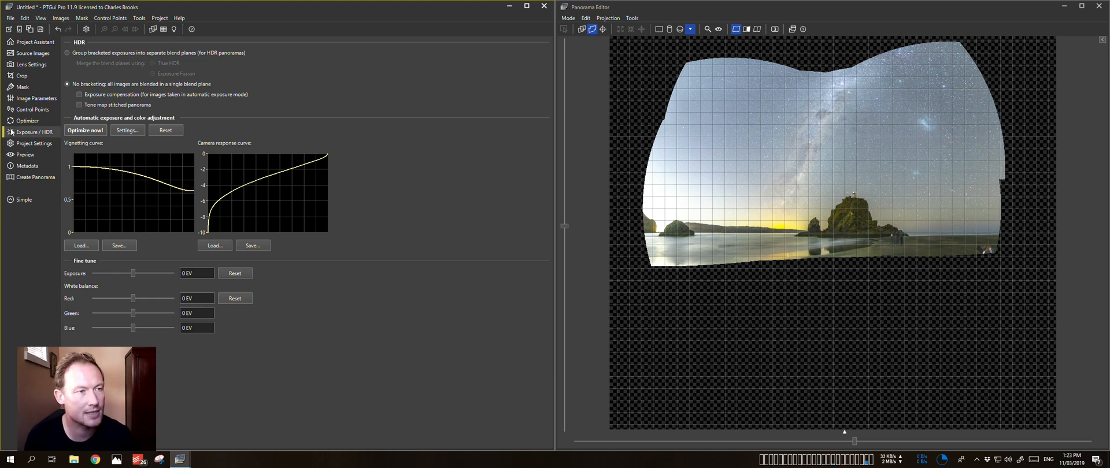
Set Optimize exposure to Enabled (full) in the exposure and color adjustment settings, and rerun the optimization with the changed settings.
left_click(126, 132)
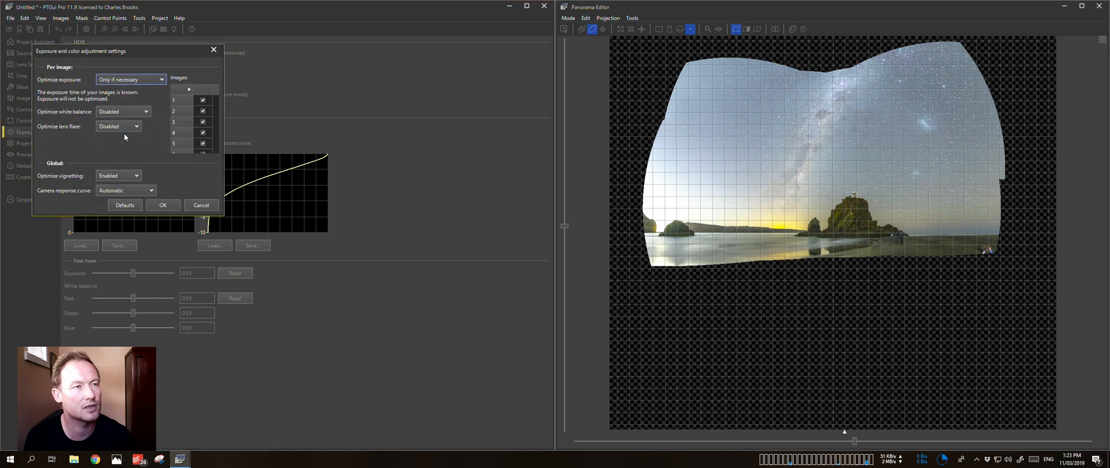
left_click(145, 80)
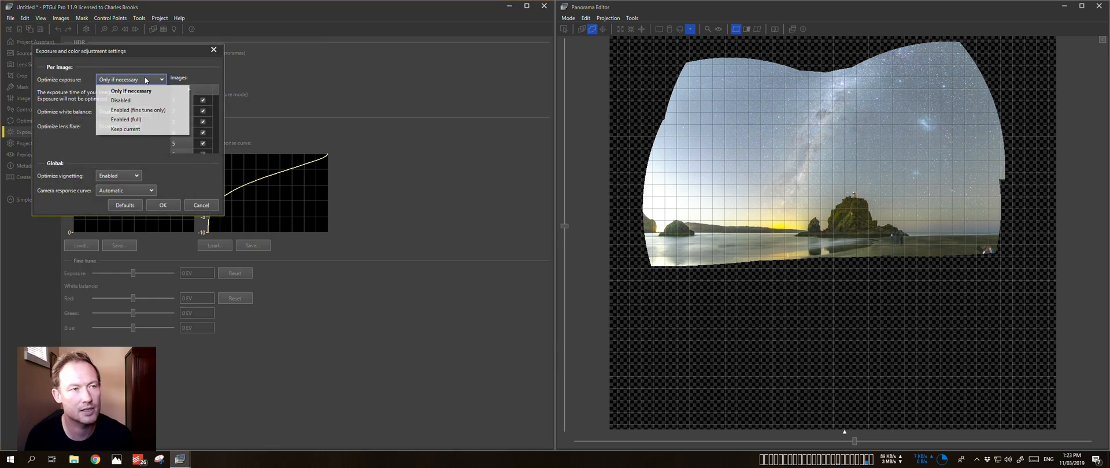
left_click(142, 122)
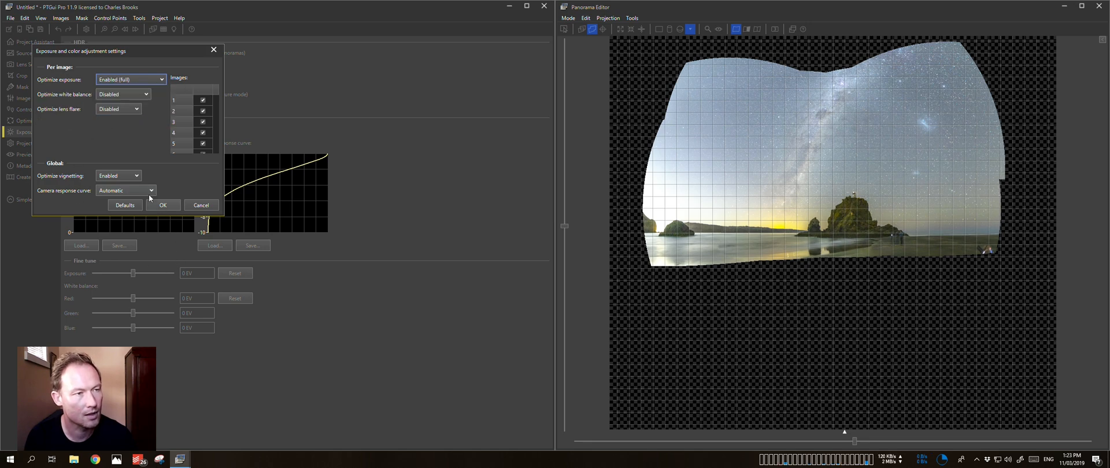
left_click(164, 207)
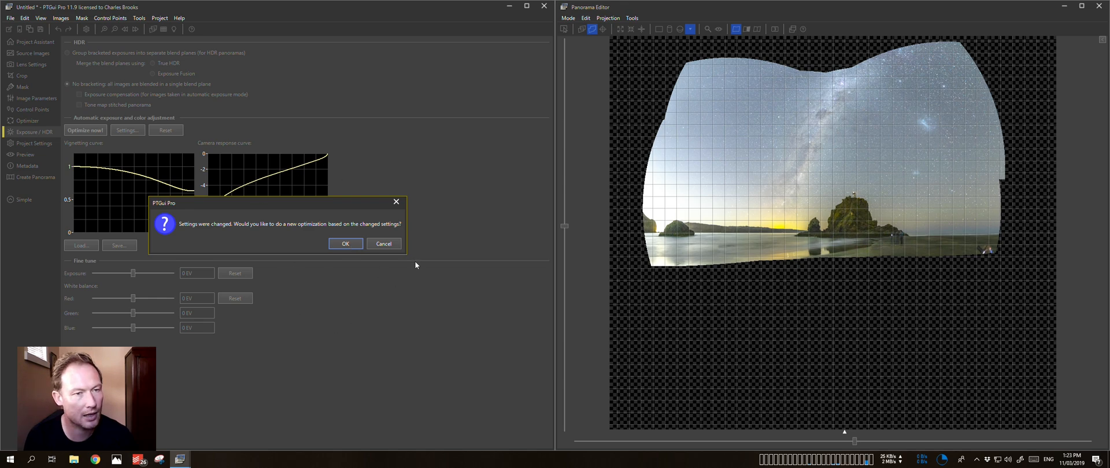
left_click(345, 243)
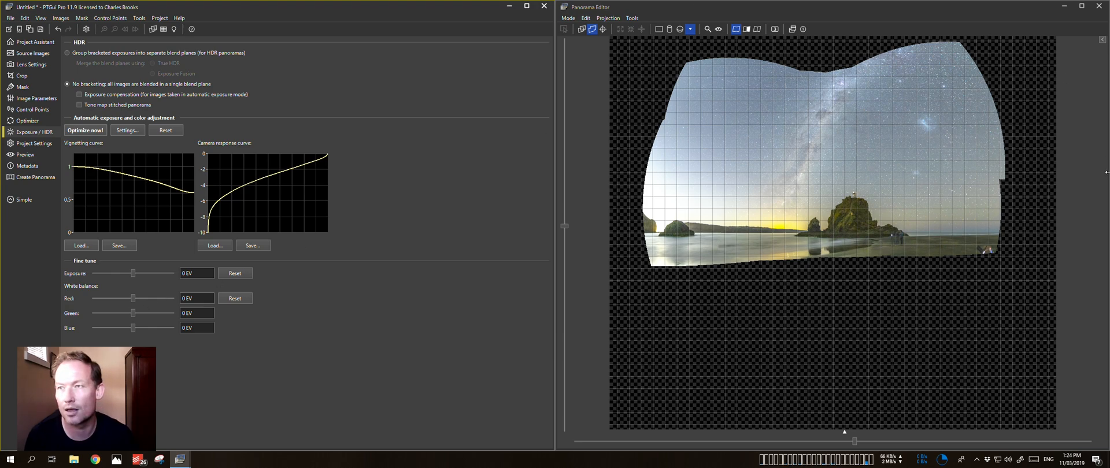
Maximize the Panorama Editor and crop all four sides of the panorama, trimming the curved edges and the empty area below the beach.
left_click(1082, 5)
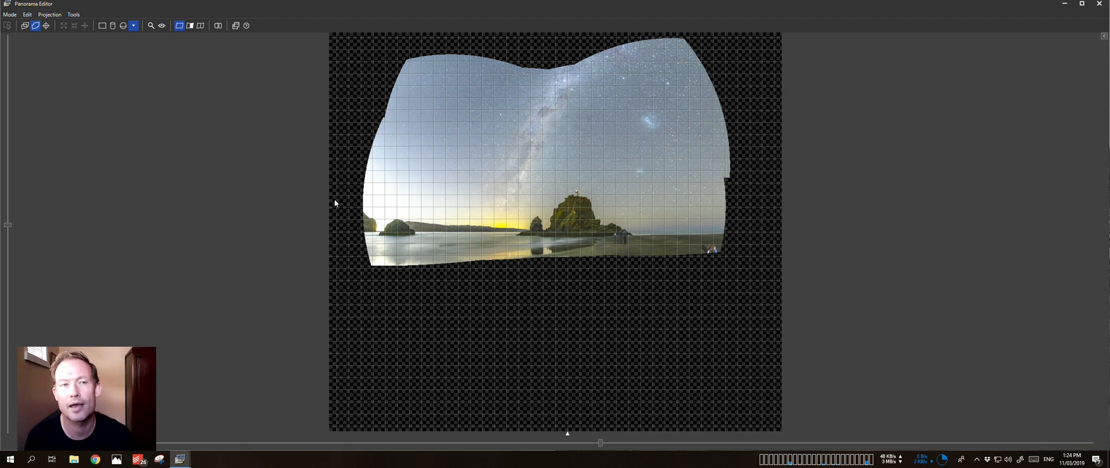
left_click_drag(331, 198, 399, 200)
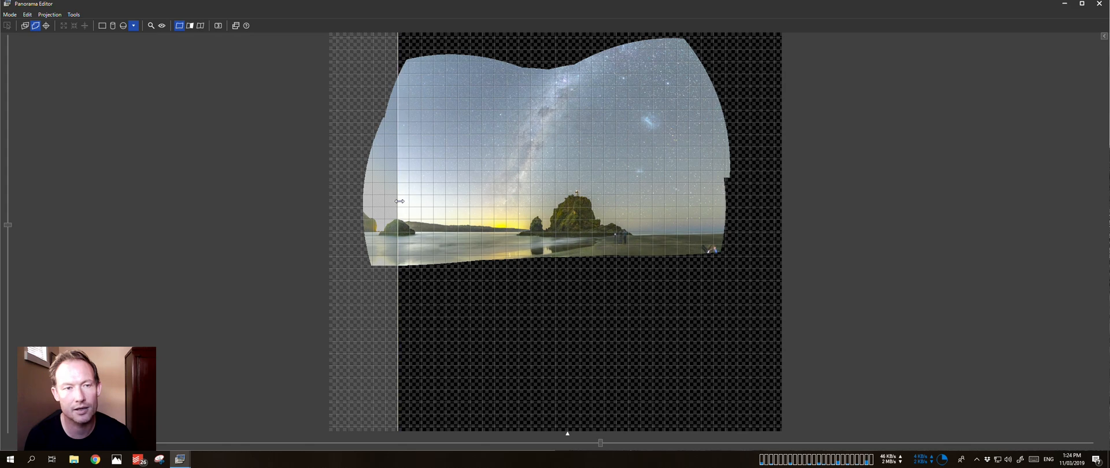
left_click_drag(556, 34, 562, 72)
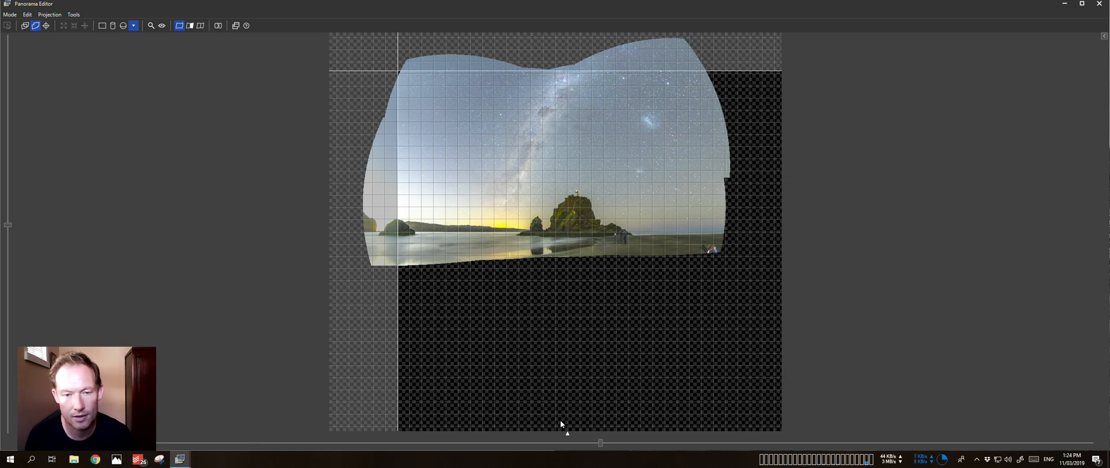
left_click_drag(560, 431, 565, 257)
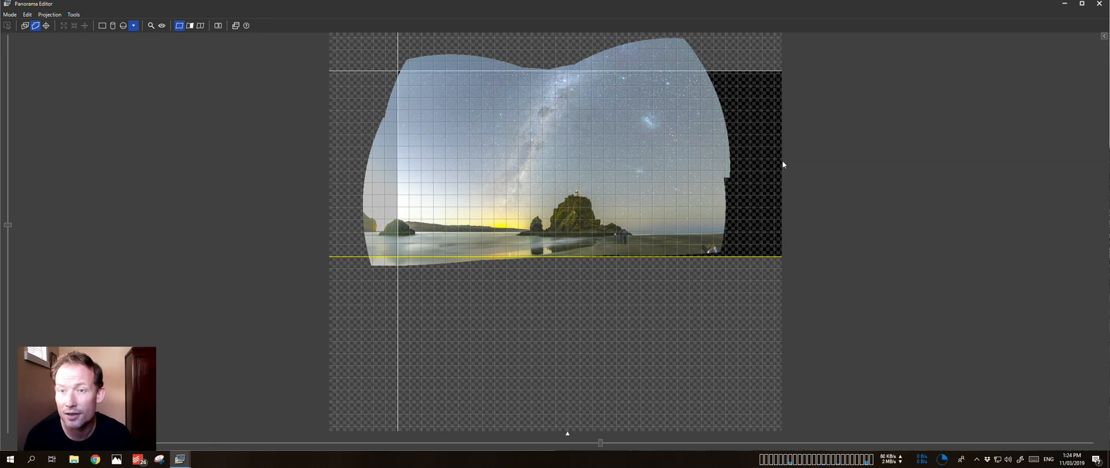
left_click_drag(779, 157, 697, 140)
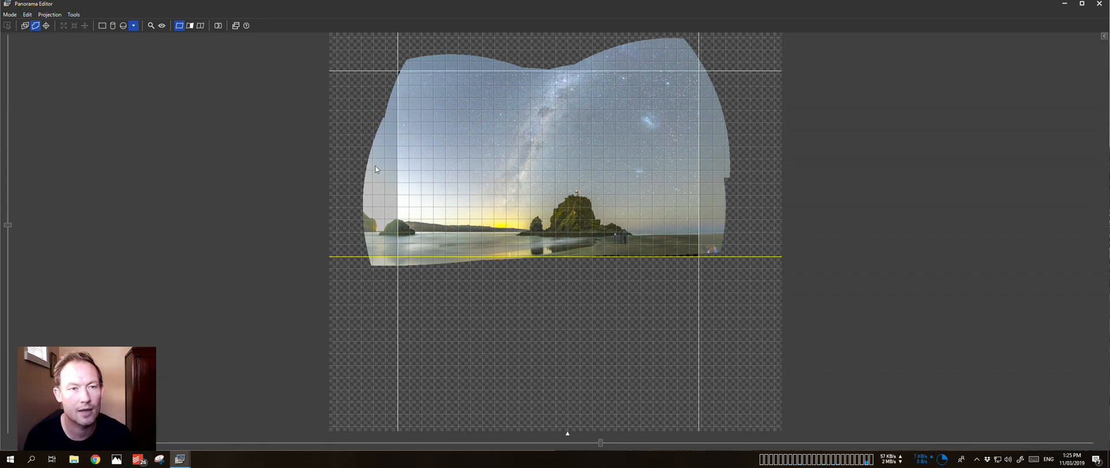
left_click_drag(397, 178, 384, 177)
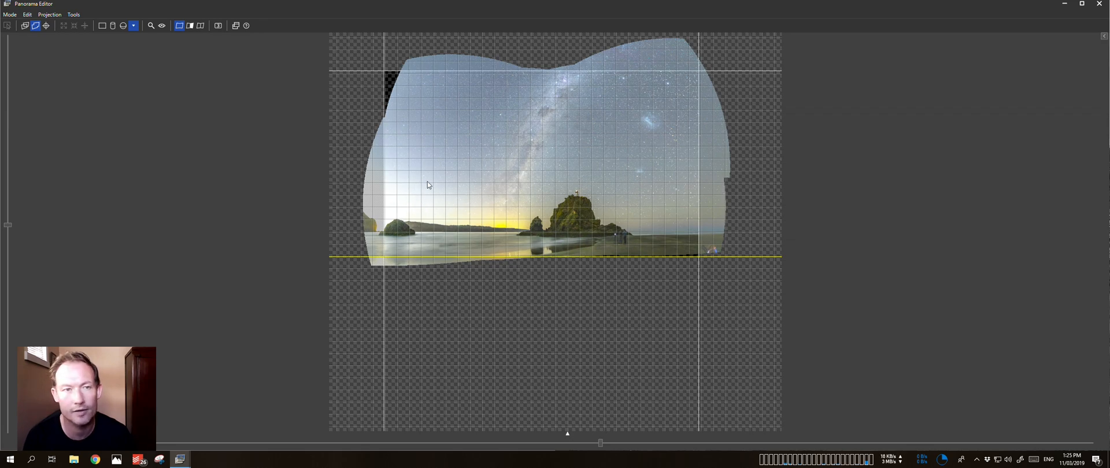
left_click_drag(384, 165, 417, 173)
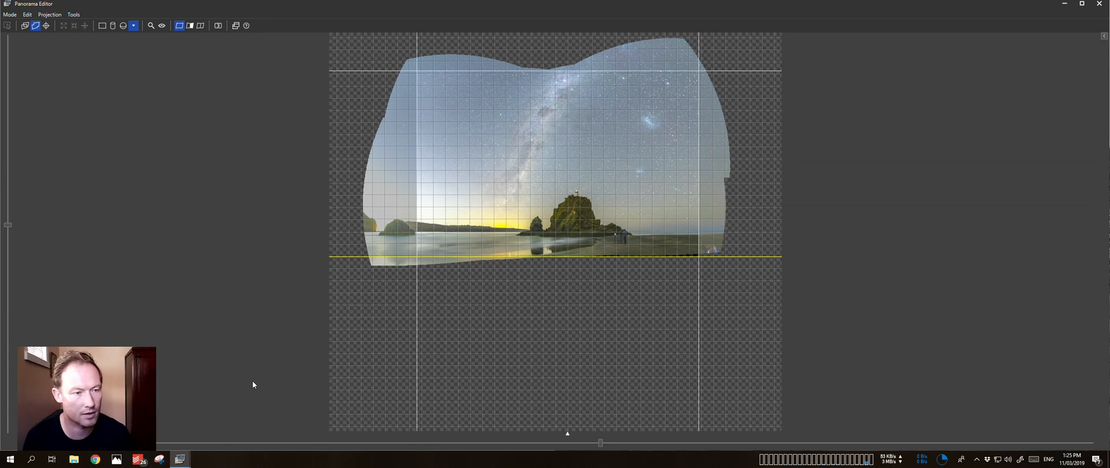
Return to the main project window and create the blended panorama in Photoshop large (.psb) format.
mouse_move(185, 464)
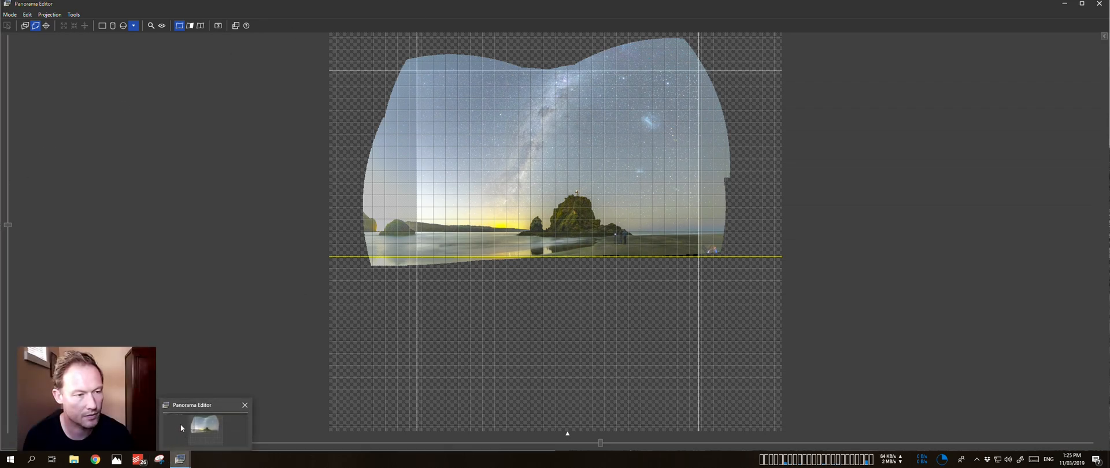
key("super+Tab")
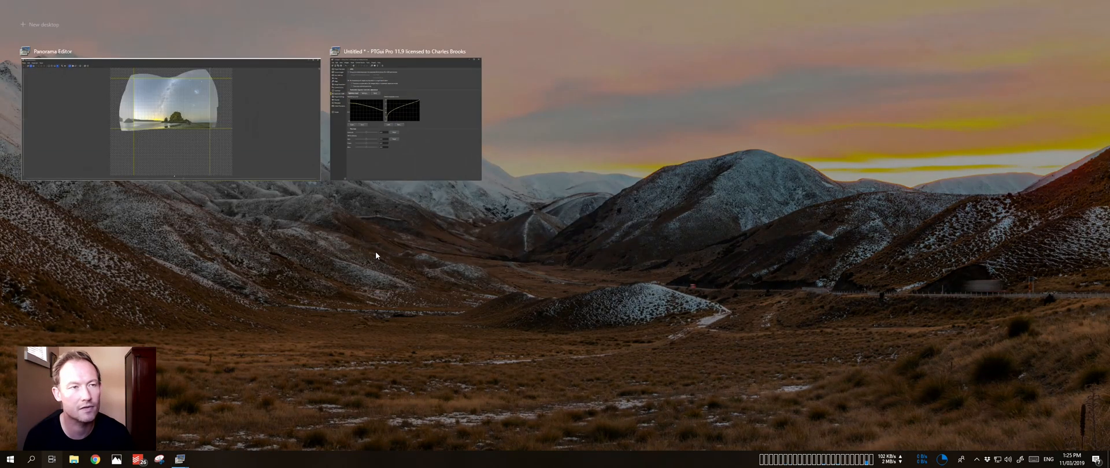
left_click(372, 118)
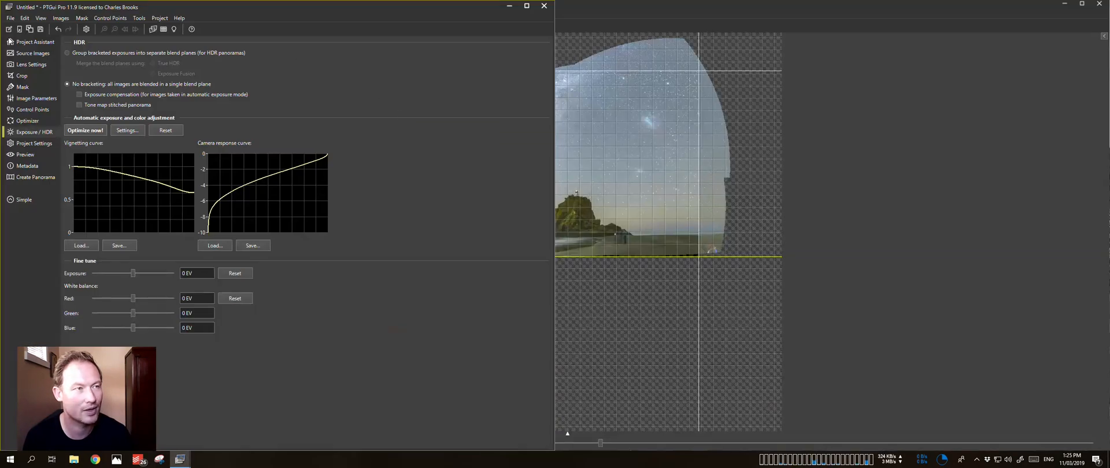
left_click(30, 44)
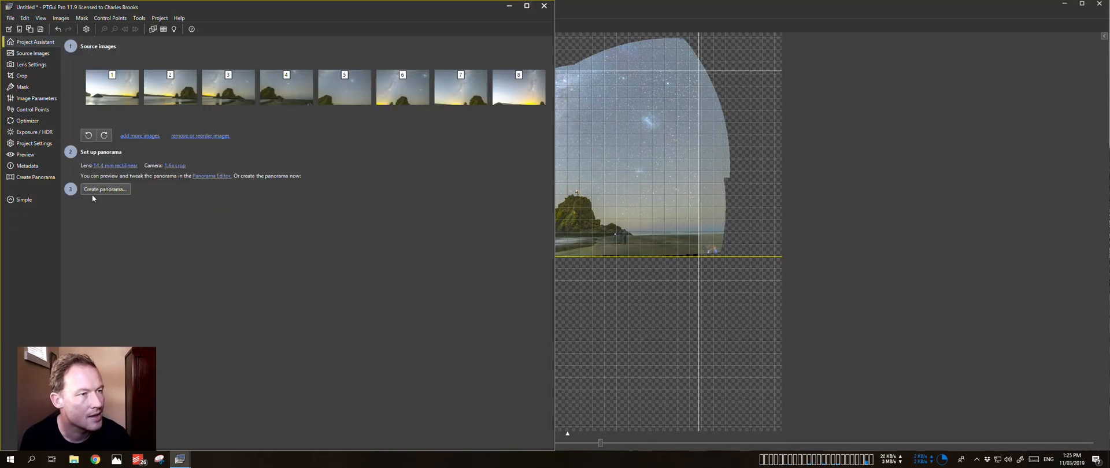
left_click(116, 190)
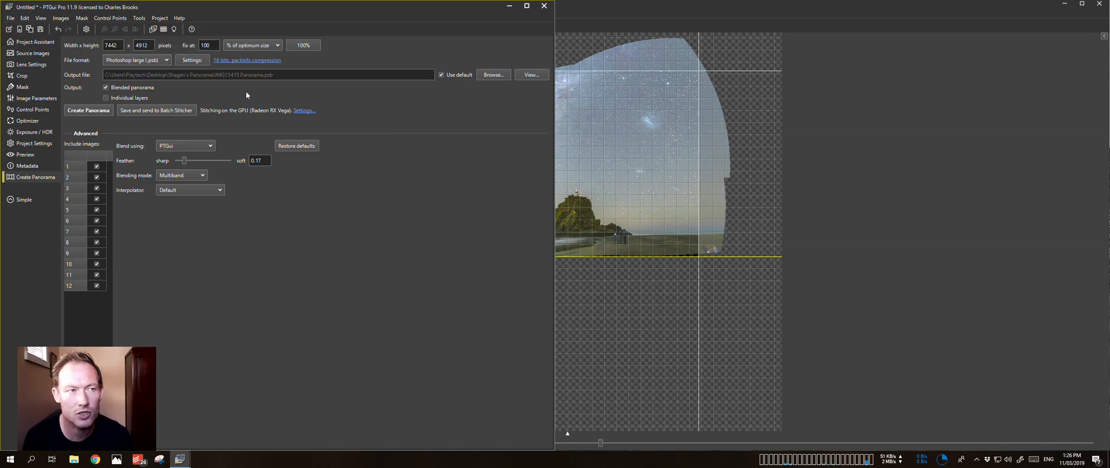
left_click(166, 60)
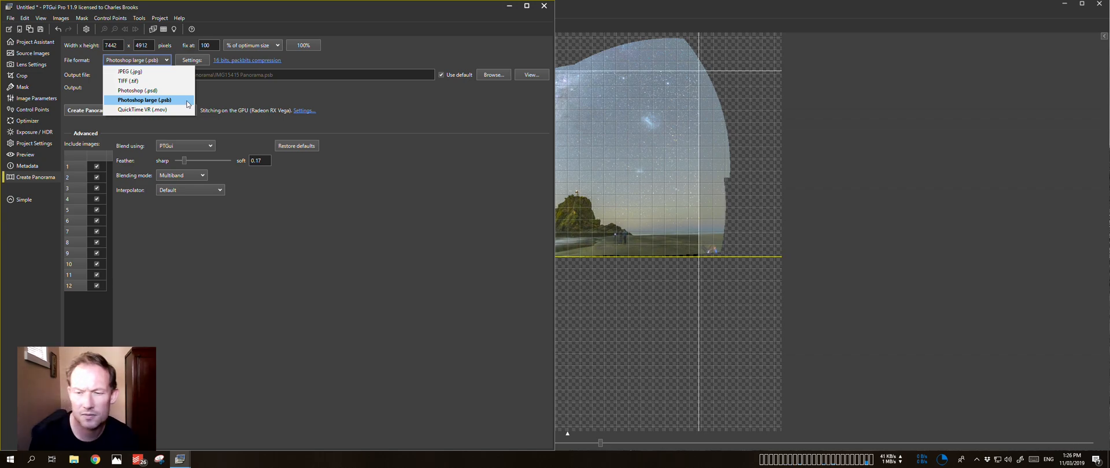
left_click(174, 43)
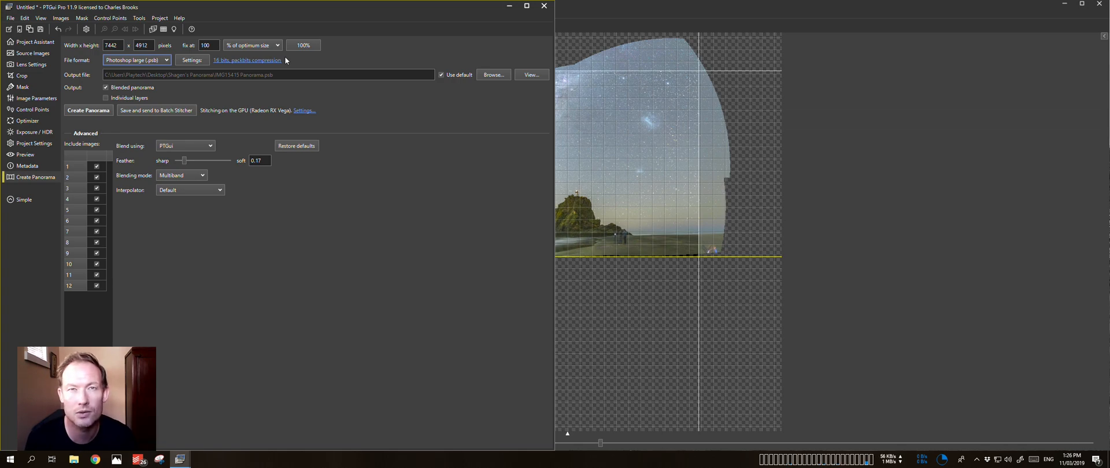
left_click(144, 60)
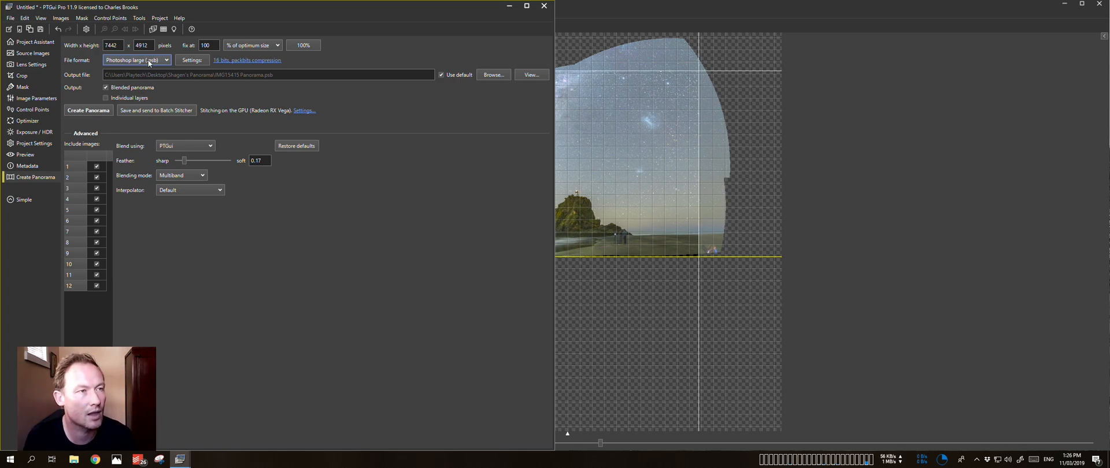
left_click(161, 100)
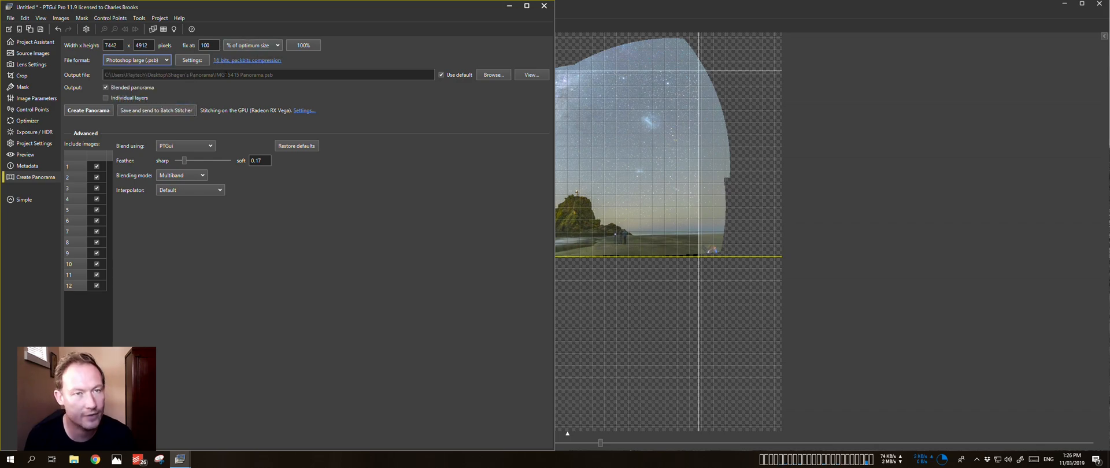
left_click(91, 112)
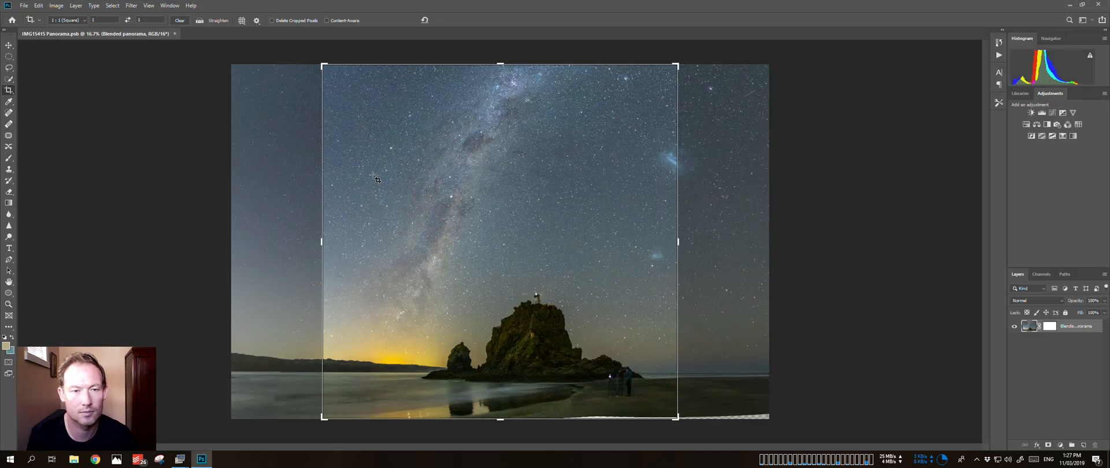
In Photoshop, load the panorama's layer mask as a selection, invert it, and fill the empty strip along the lower edge with Content-Aware.
key("a")
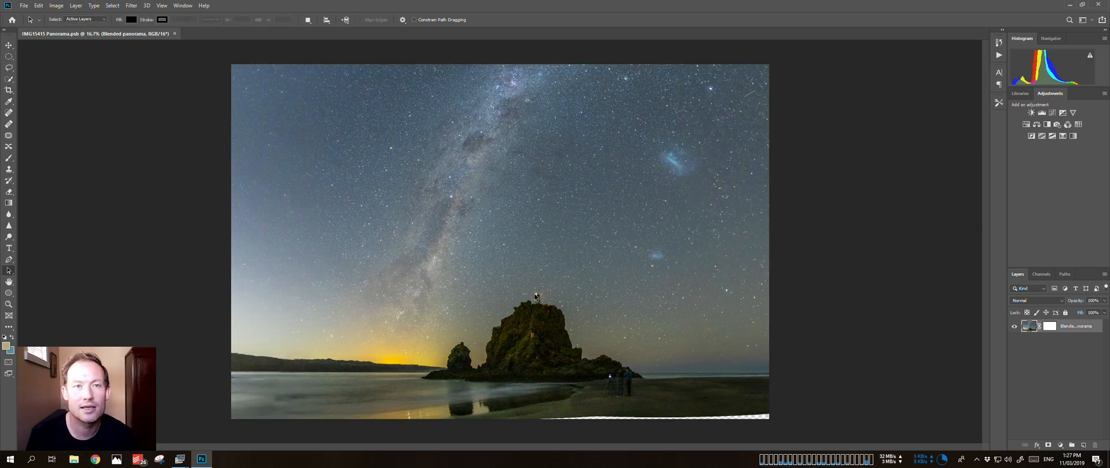
left_click(1049, 328)
left_click(1049, 328, "ctrl")
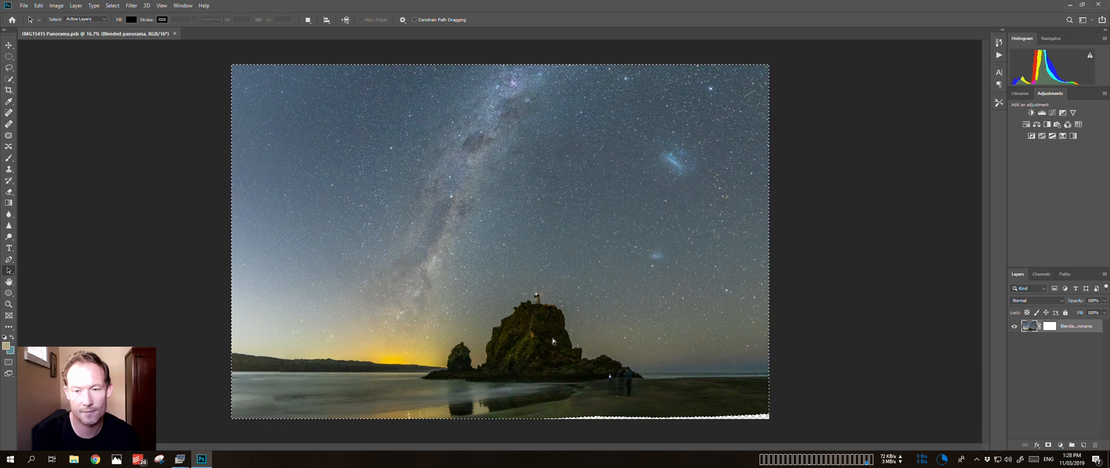
key("ctrl+shift+i")
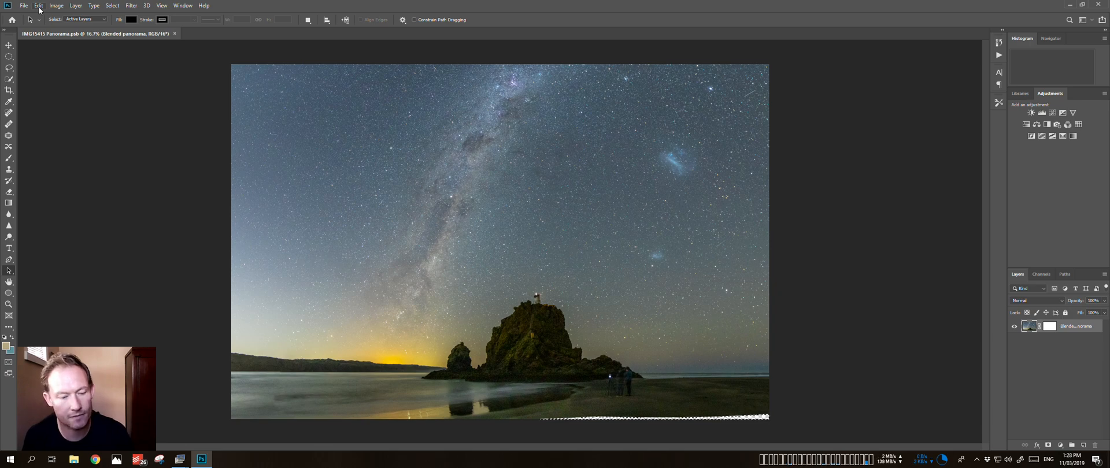
key("shift+BackSpace")
left_click(584, 122)
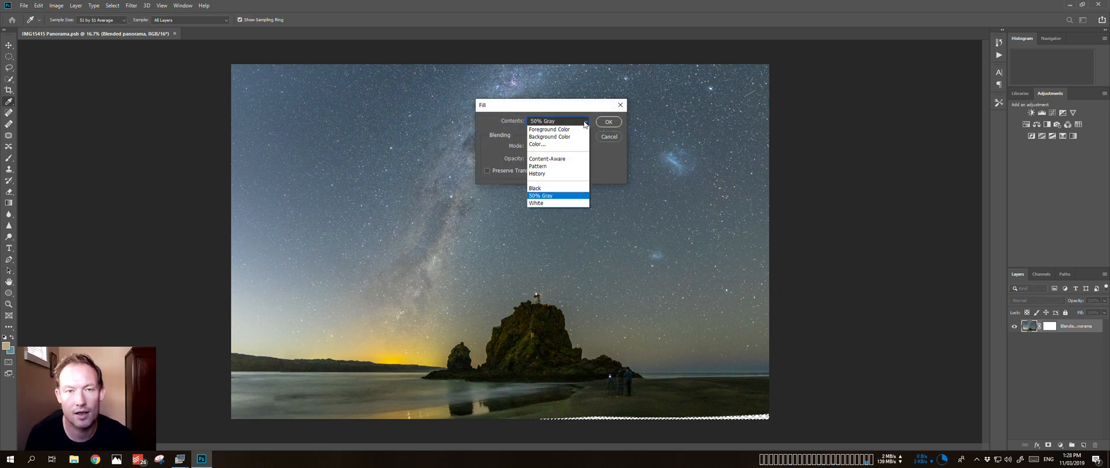
left_click(552, 159)
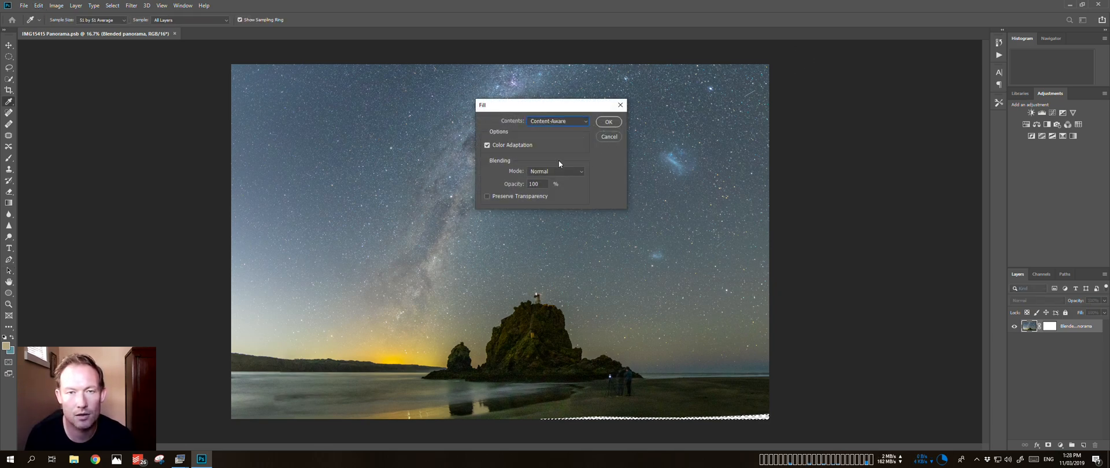
left_click(606, 120)
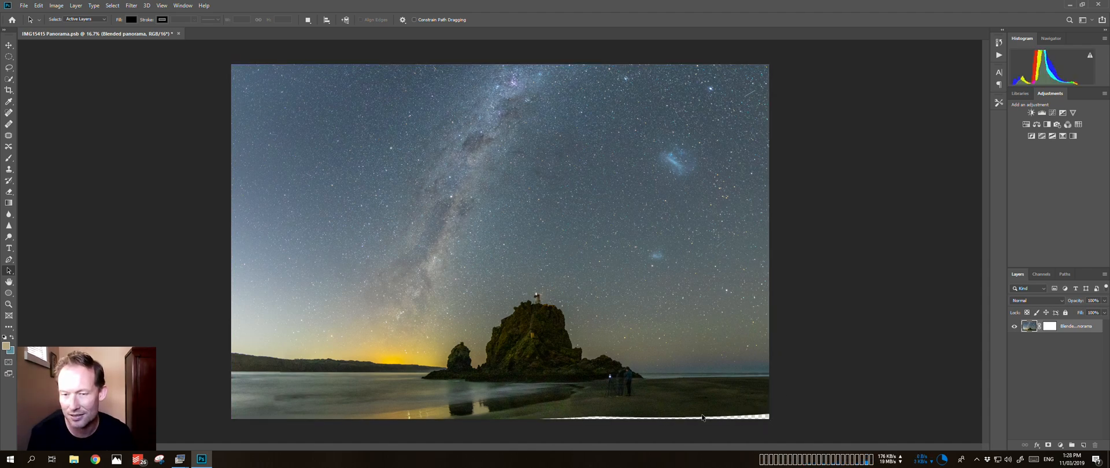
Delete the layer mask from the blended panorama layer.
left_click(1047, 327)
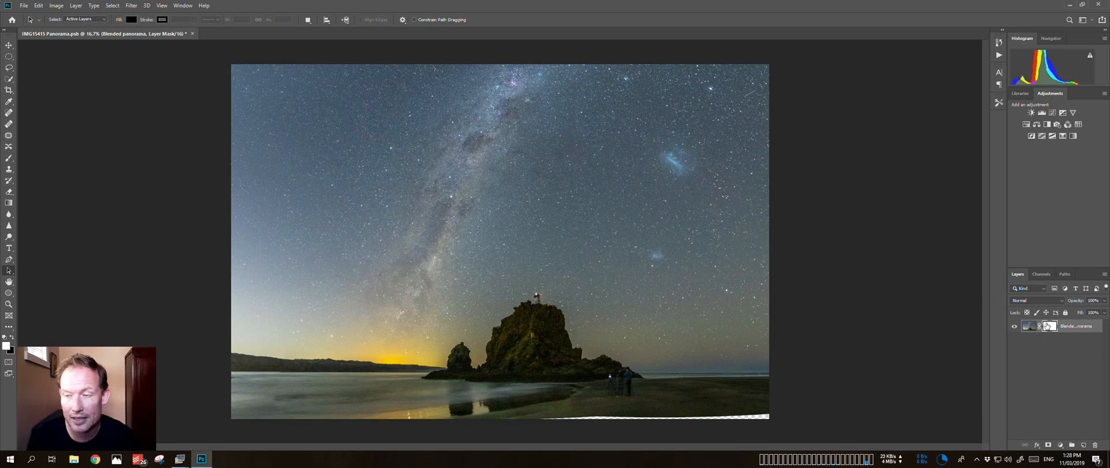
right_click(1047, 328)
left_click(1046, 341)
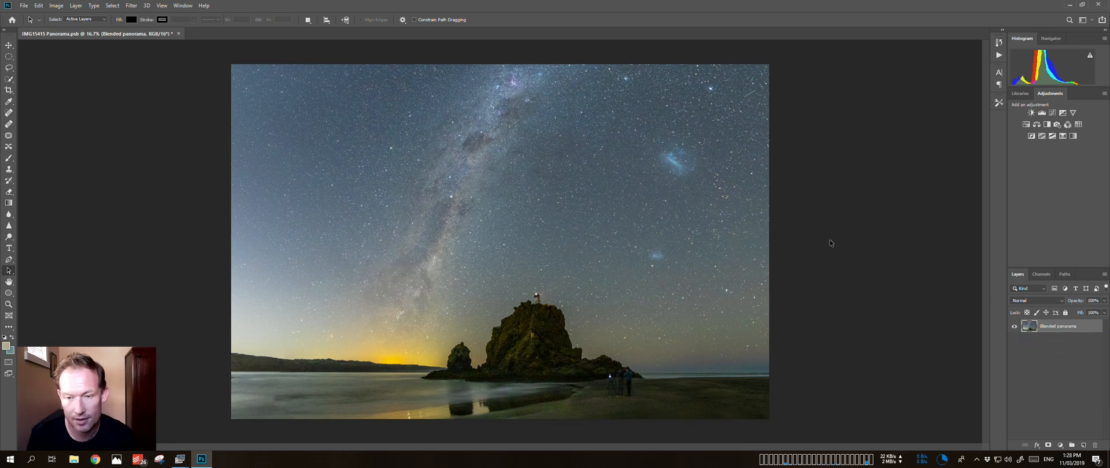